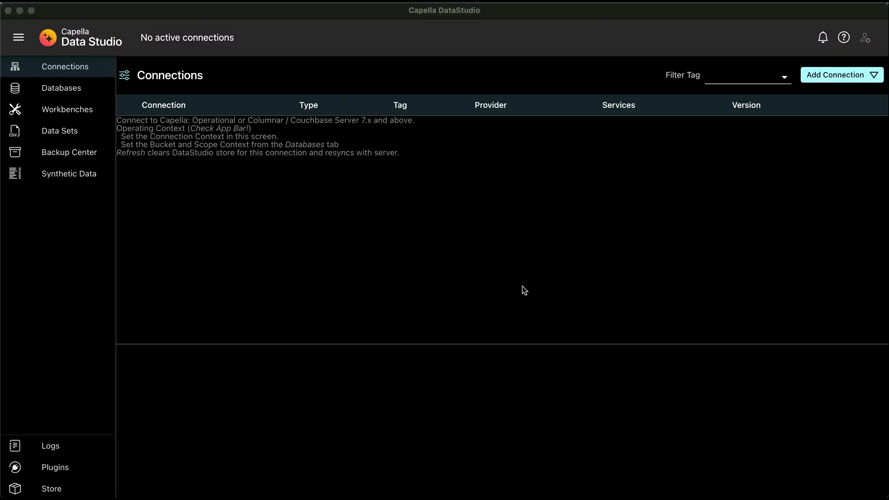
# Step: Add and activate Capella Operational connection Acme Shopping with endpoint cb.kkems9aokjkuk3p.cloud.couchbase.com, user ID dbaas, the database password, provider Google Cloud and tag Development
pyautogui.click(523, 284)
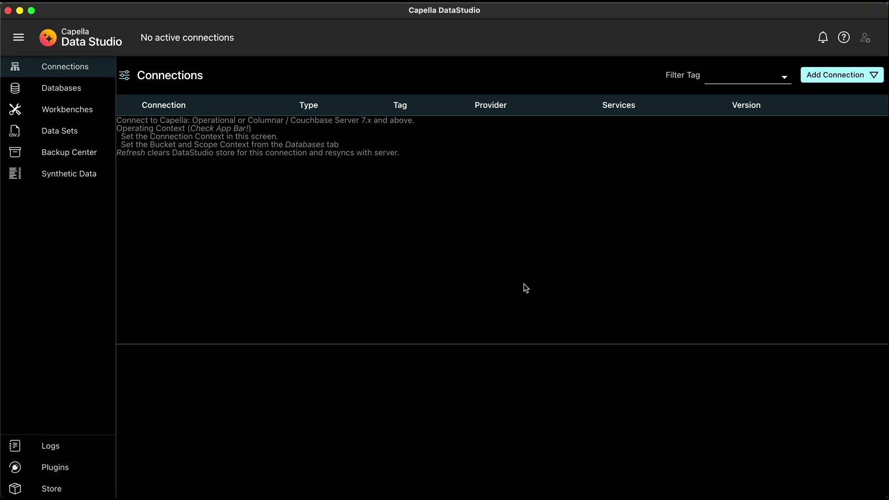
pyautogui.click(876, 77)
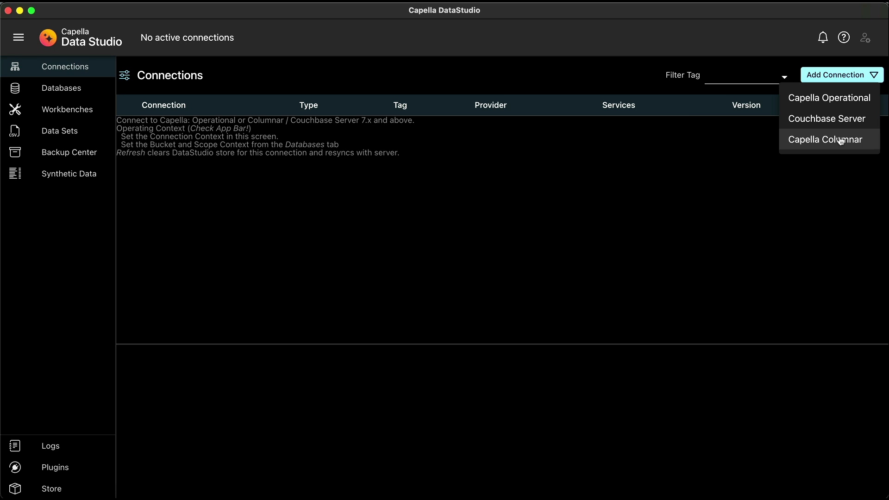
pyautogui.click(832, 99)
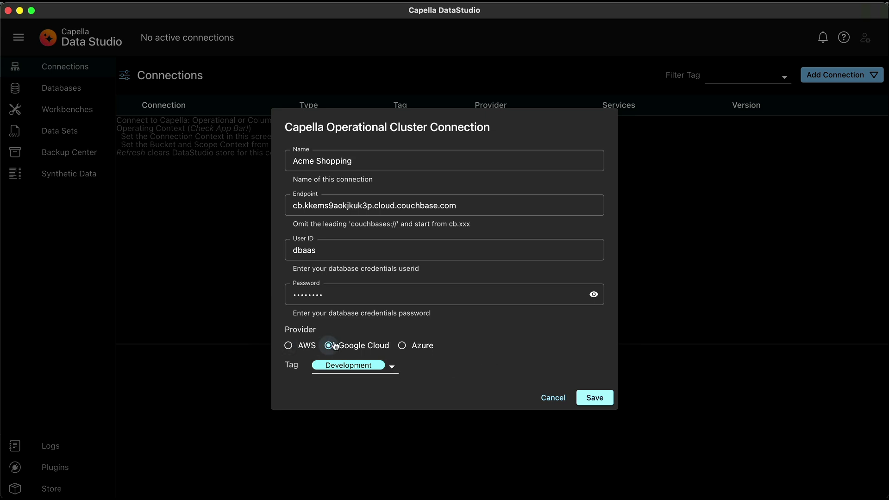
pyautogui.click(393, 367)
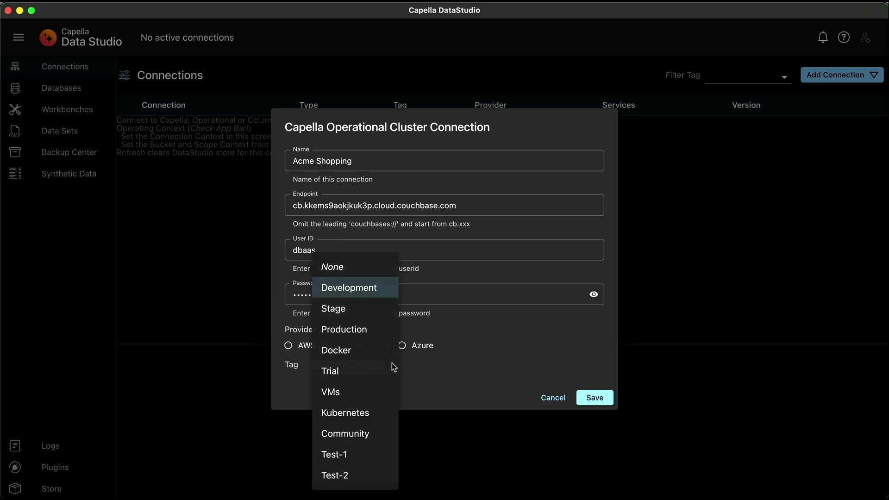
pyautogui.click(359, 290)
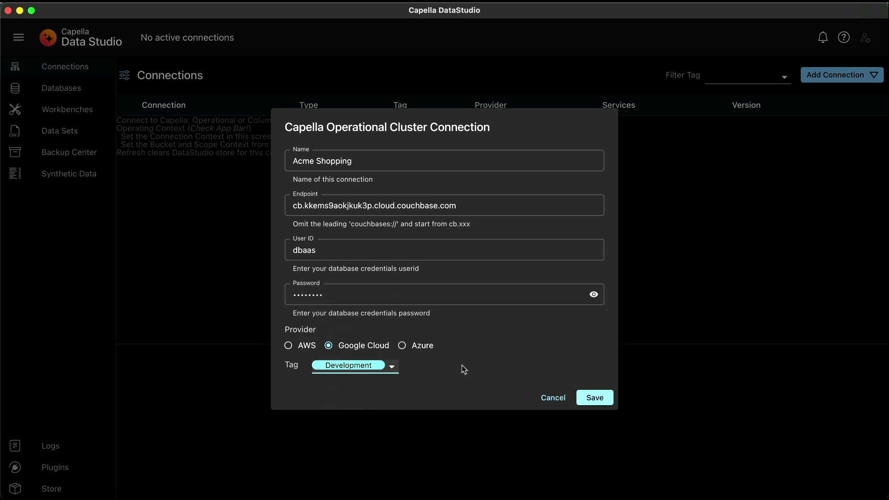
pyautogui.click(592, 398)
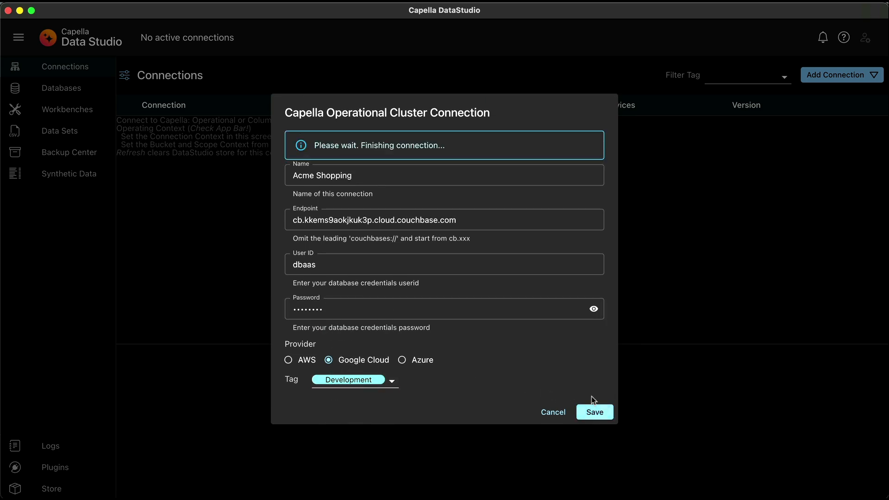
pyautogui.click(132, 130)
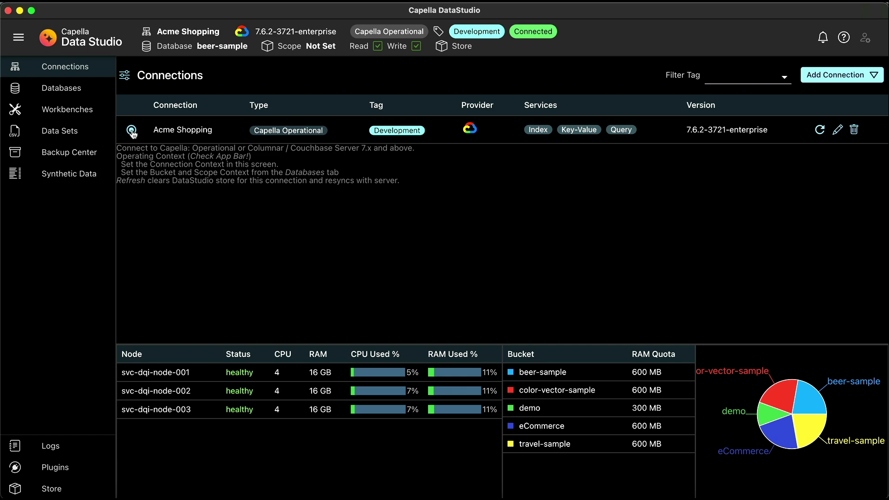
# Step: Add and activate Couchbase Server connection VM-185 with endpoint 172.23.106.185, user ID Administrator, the database password, SSL off and tag VMs
pyautogui.click(835, 75)
pyautogui.click(822, 122)
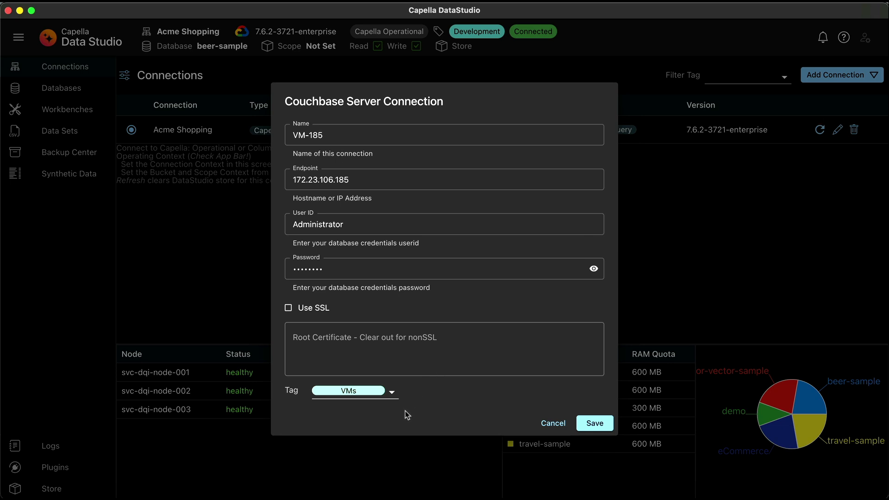
pyautogui.click(288, 308)
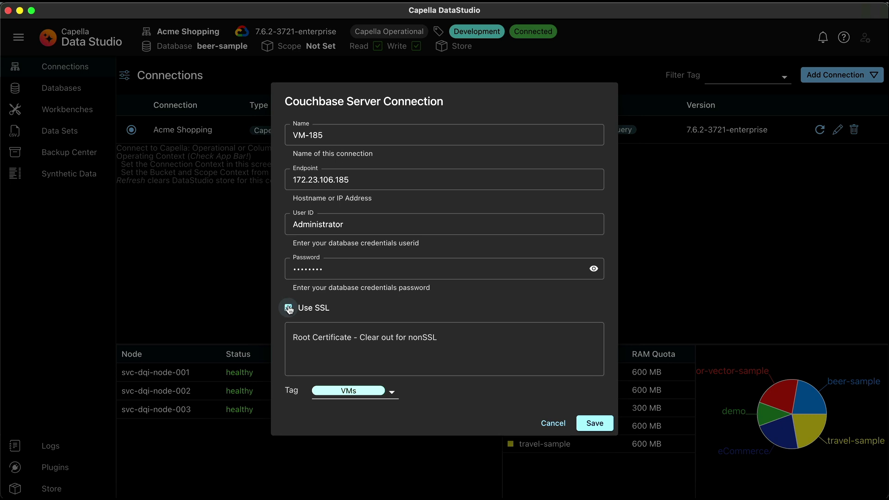
pyautogui.click(288, 307)
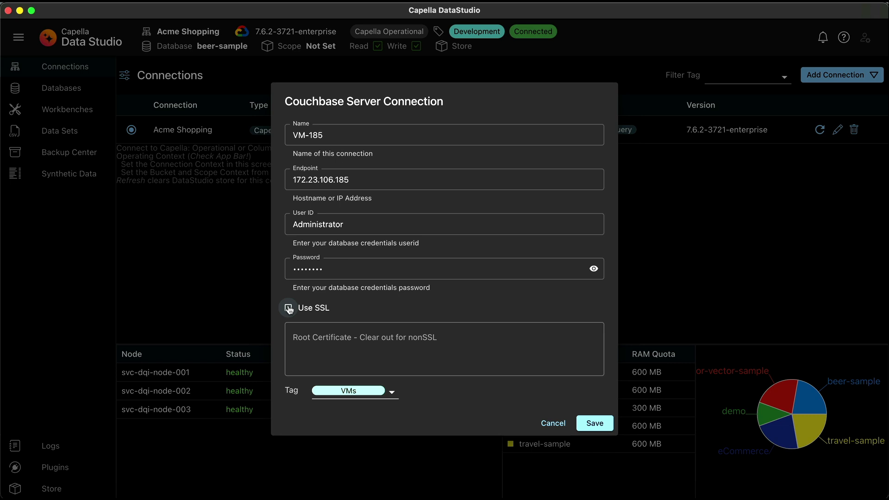
pyautogui.click(392, 392)
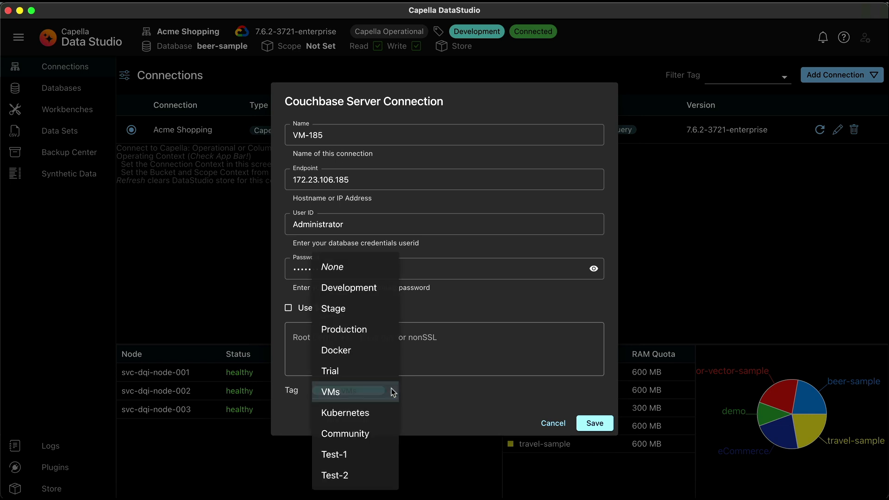
pyautogui.click(345, 392)
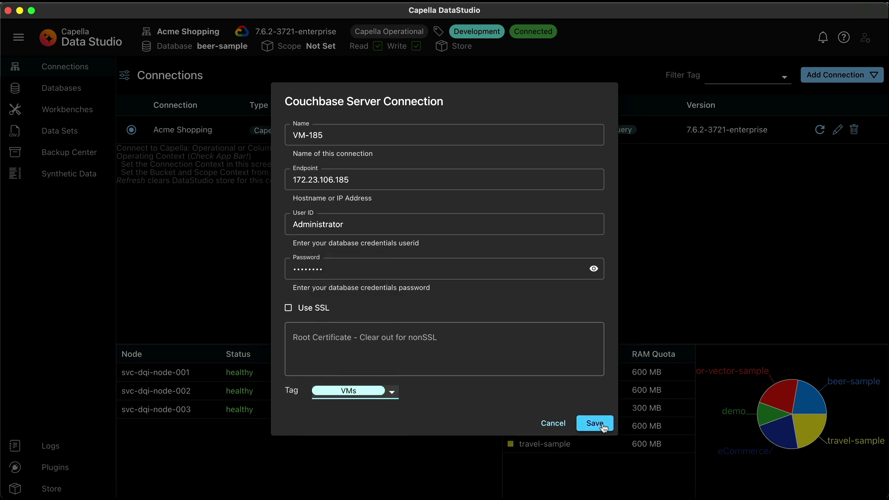
pyautogui.click(603, 425)
pyautogui.click(132, 171)
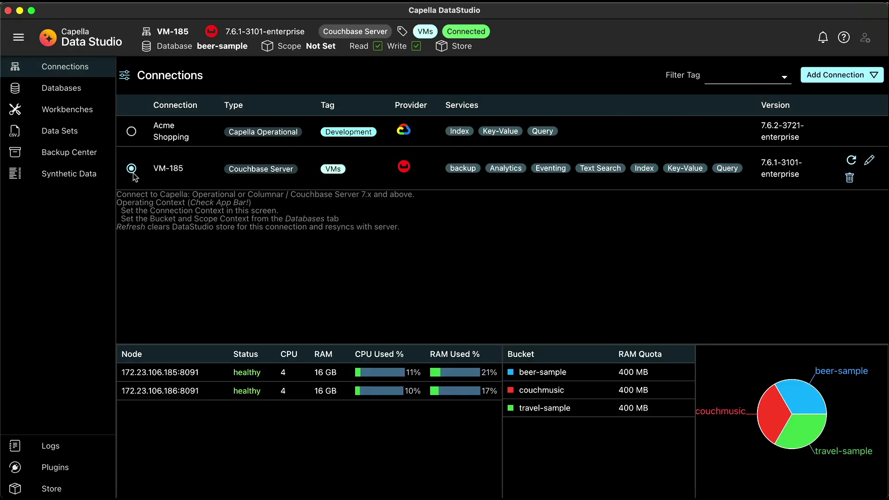
# Step: Add and activate a Capella Columnar connection with the instance URL, the account e-mail, the login password and the Stage tag
pyautogui.click(836, 74)
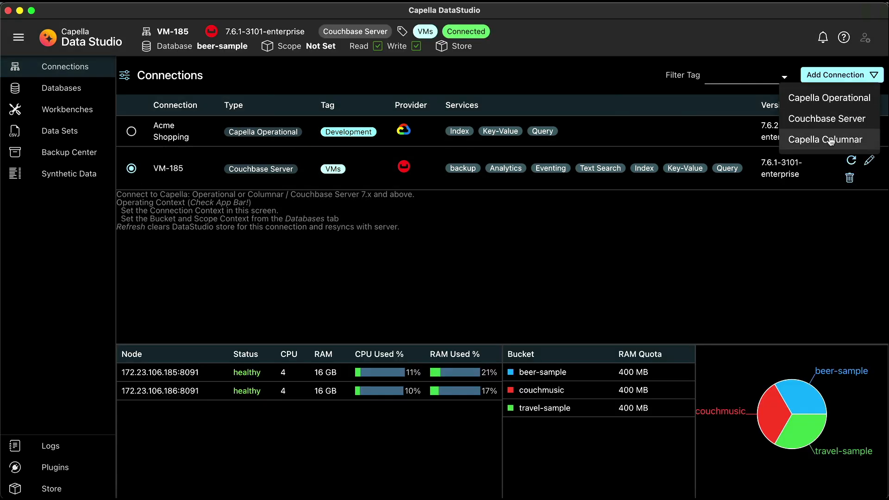
pyautogui.click(830, 141)
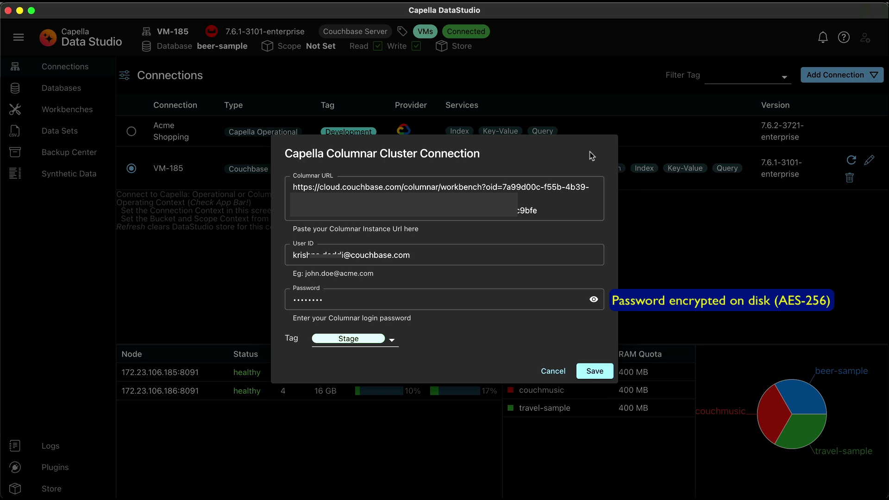
pyautogui.click(392, 340)
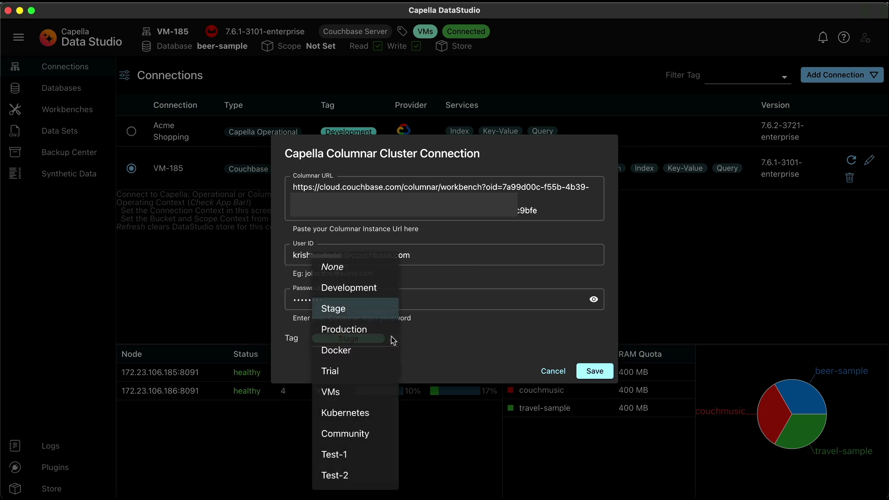
pyautogui.click(355, 310)
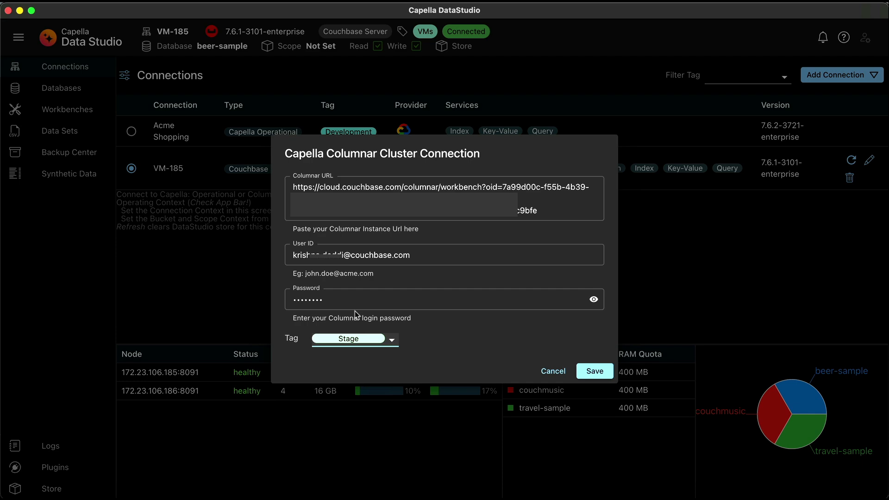
pyautogui.click(594, 371)
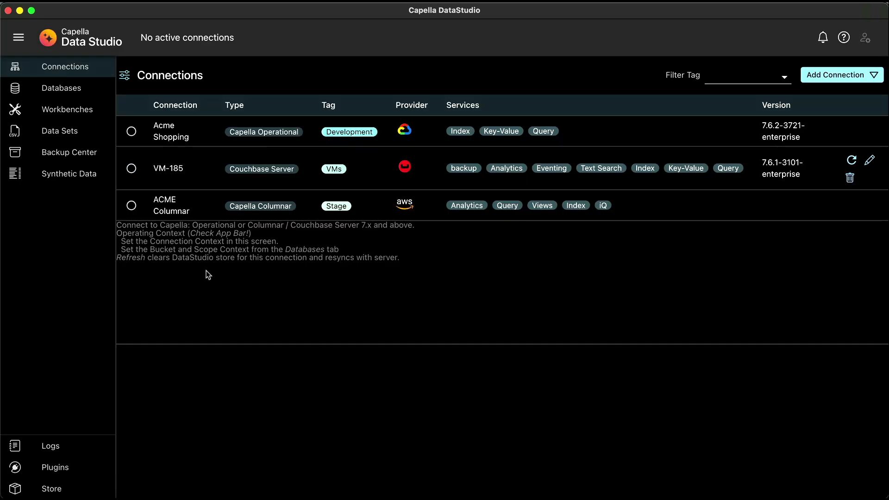
pyautogui.click(132, 205)
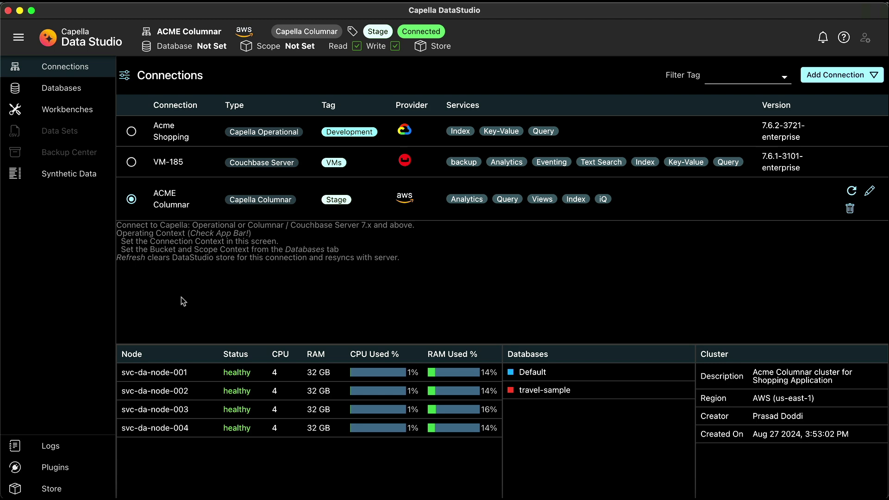
# Step: Review the configurable connection tag names and colors, and leave the settings without saving
pyautogui.click(124, 75)
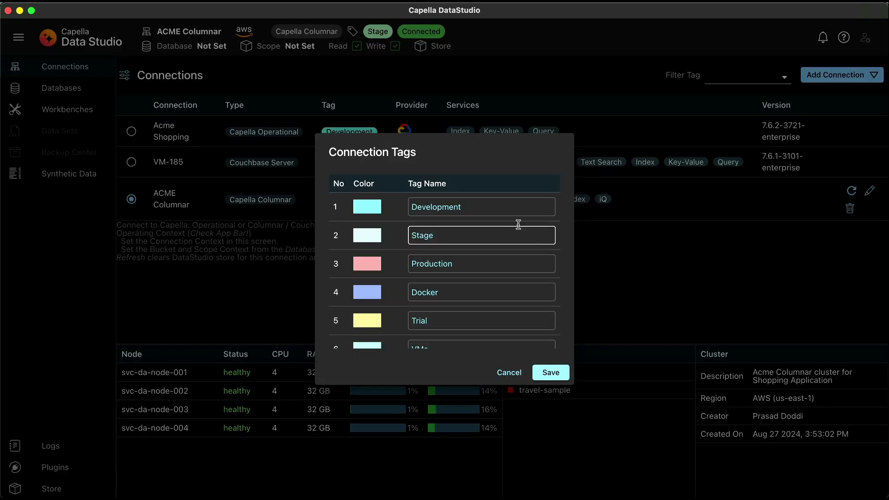
pyautogui.scroll(-5, 518, 224)
pyautogui.scroll(5, 518, 223)
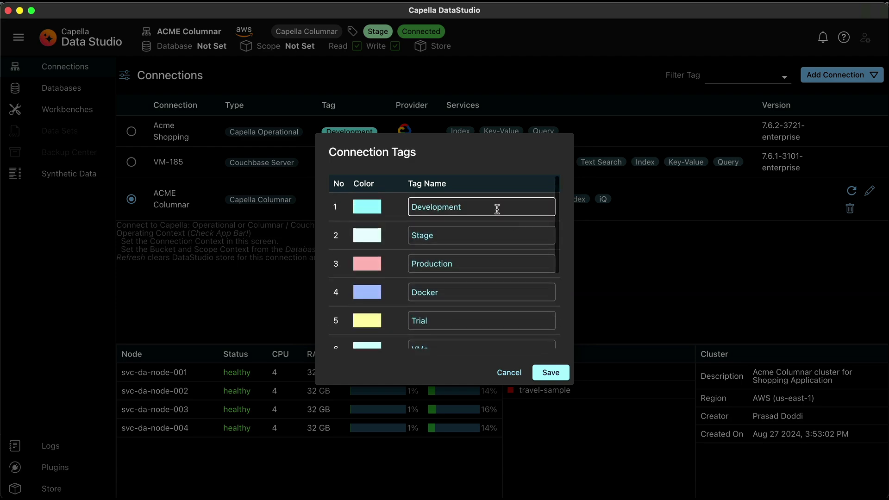
pyautogui.click(497, 209)
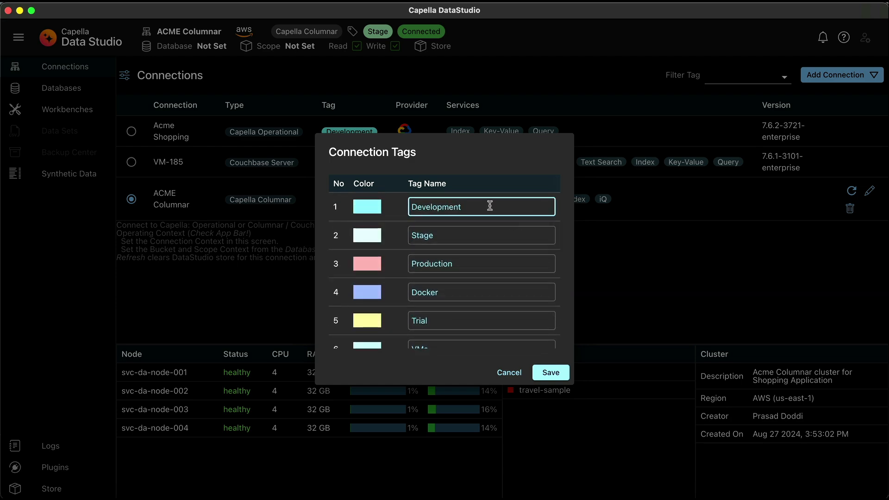
pyautogui.click(509, 373)
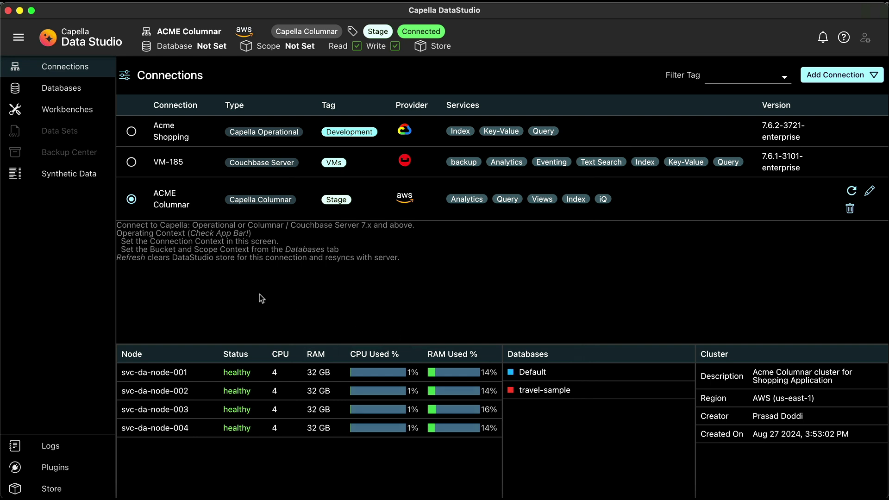
# Step: Switch the active connection to VM-185, Acme Shopping and ACME Columnar in turn to compare their cluster details
pyautogui.click(131, 161)
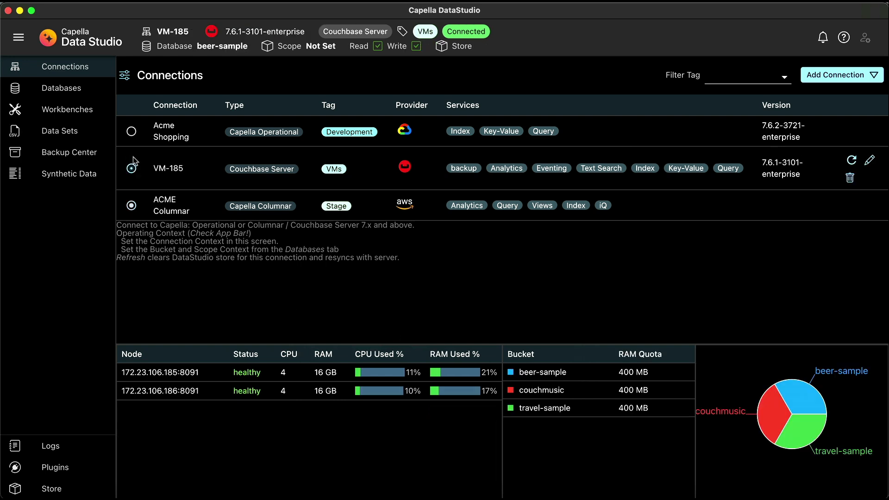
pyautogui.click(132, 134)
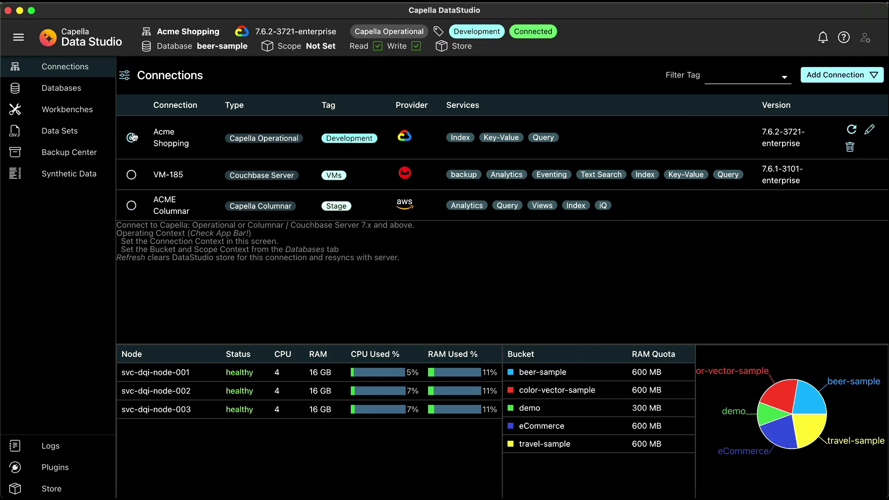
pyautogui.click(132, 200)
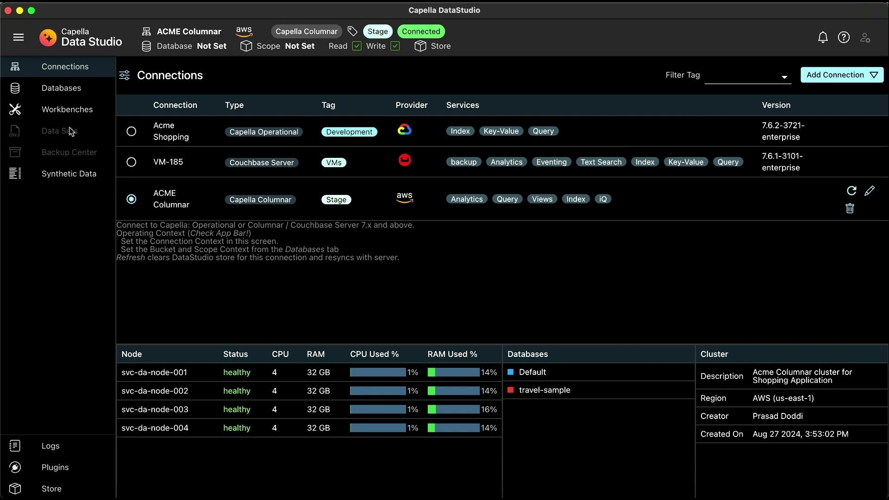
# Step: Make Acme Shopping the active connection and install the Data Tools plugin
pyautogui.click(132, 131)
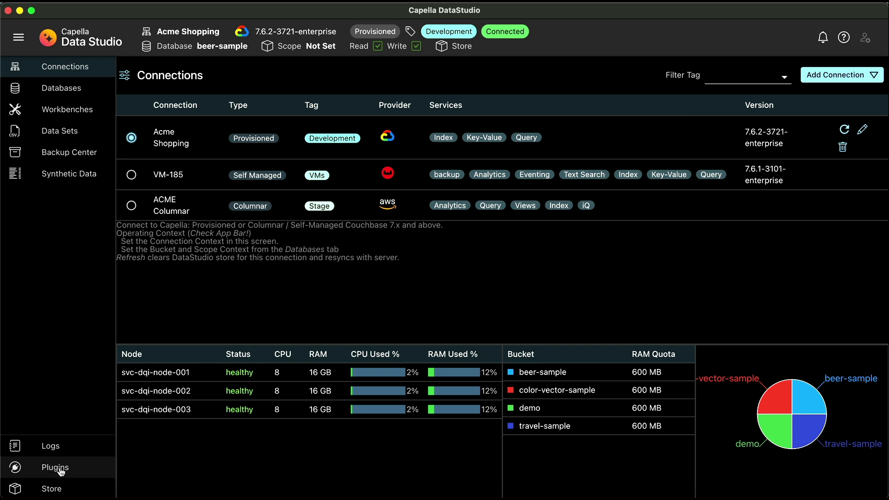
pyautogui.click(61, 471)
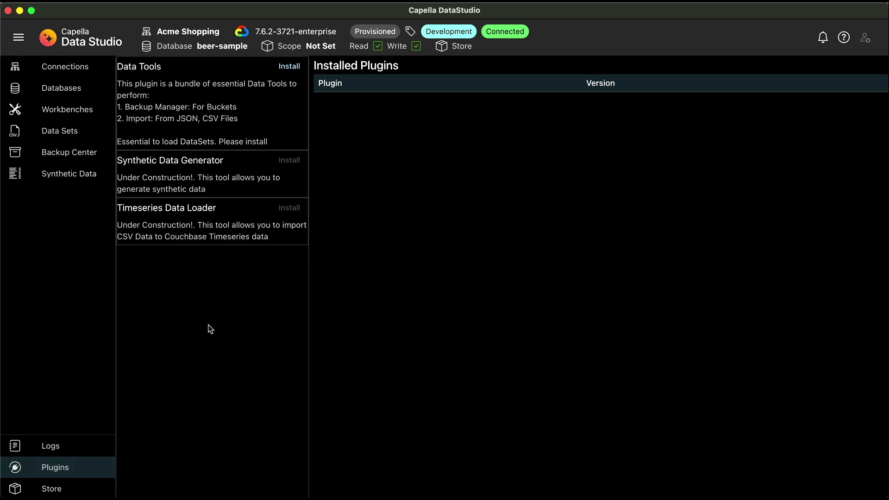
pyautogui.click(289, 67)
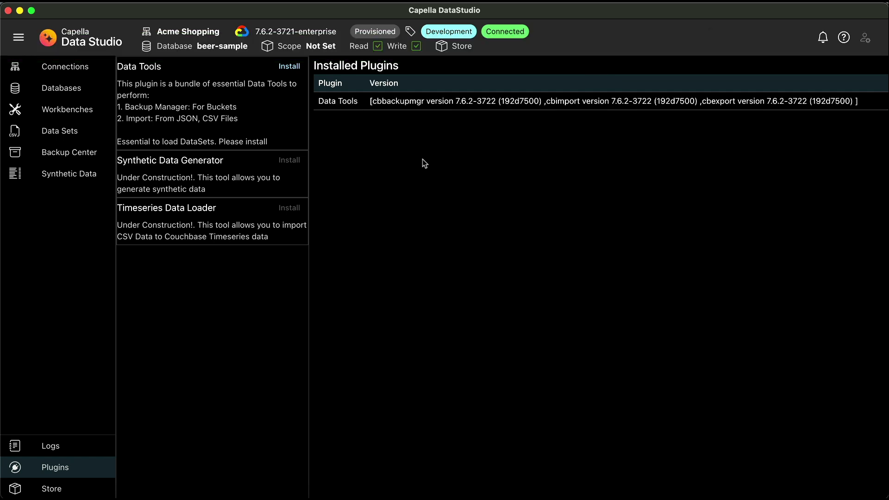
# Step: Add a local store named Provisioned Store that uses the MyRepository folder in Documents
pyautogui.click(53, 489)
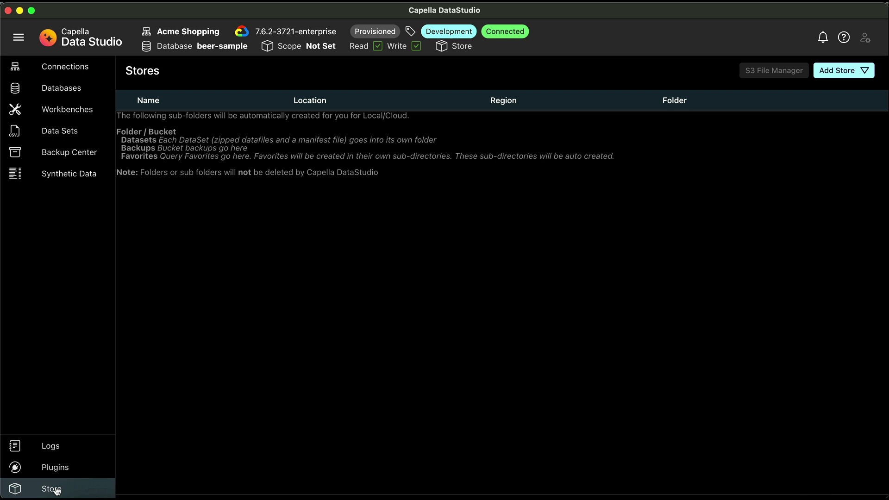
pyautogui.click(865, 72)
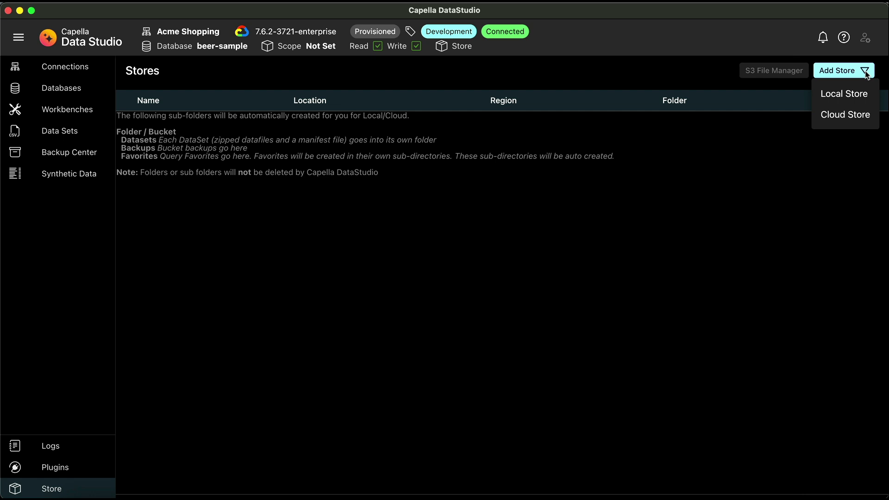
pyautogui.click(854, 97)
pyautogui.click(402, 234)
pyautogui.write('Provisioned Store')
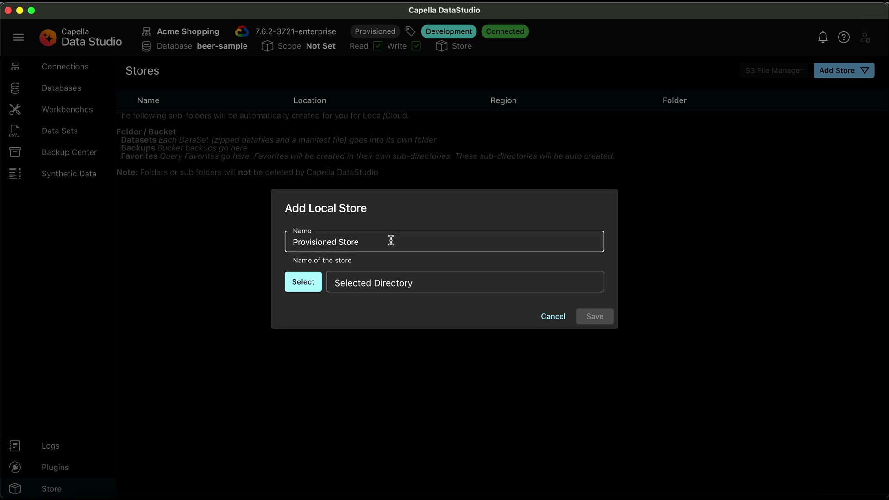
pyautogui.click(303, 281)
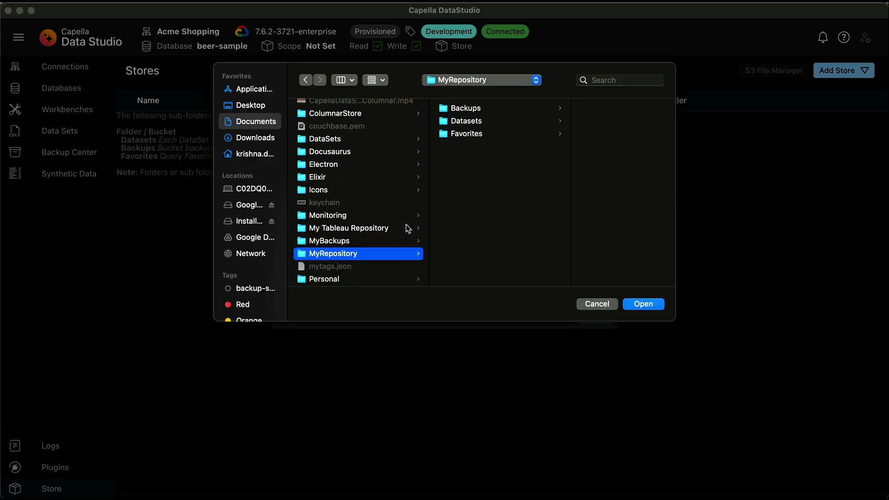
pyautogui.click(643, 304)
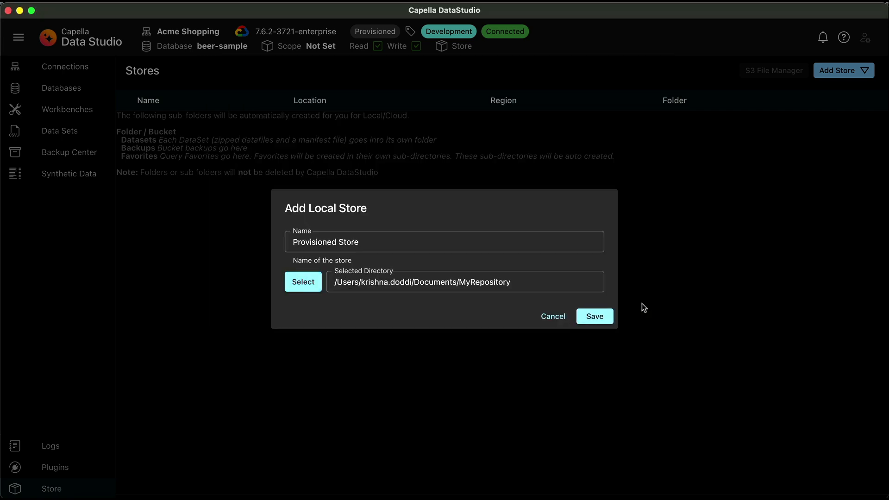
pyautogui.click(590, 317)
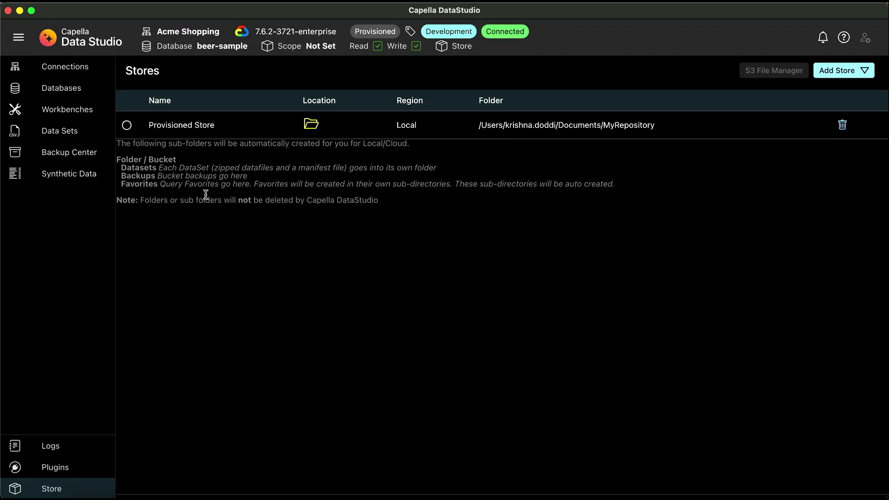
# Step: Add a non-writable cloud store for an S3 bucket in Oregon (us-west-2), entering the bucket name, access key ID and secret access key
pyautogui.click(843, 70)
pyautogui.click(842, 114)
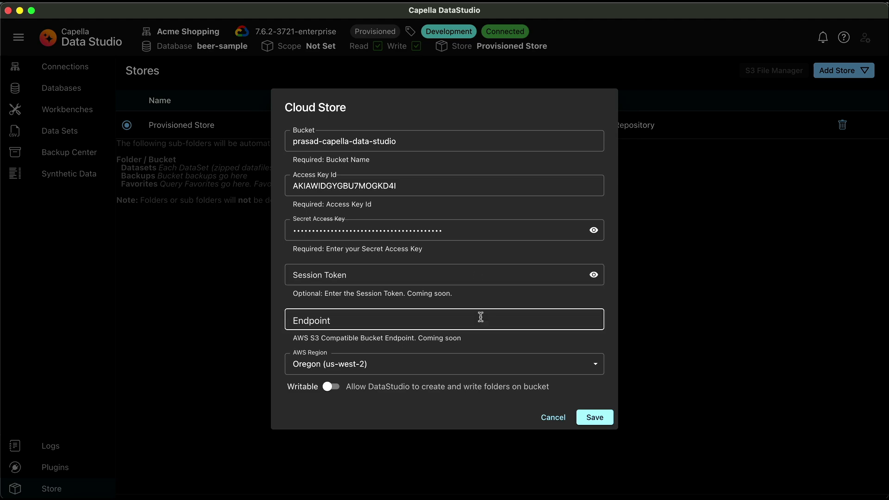
pyautogui.click(403, 368)
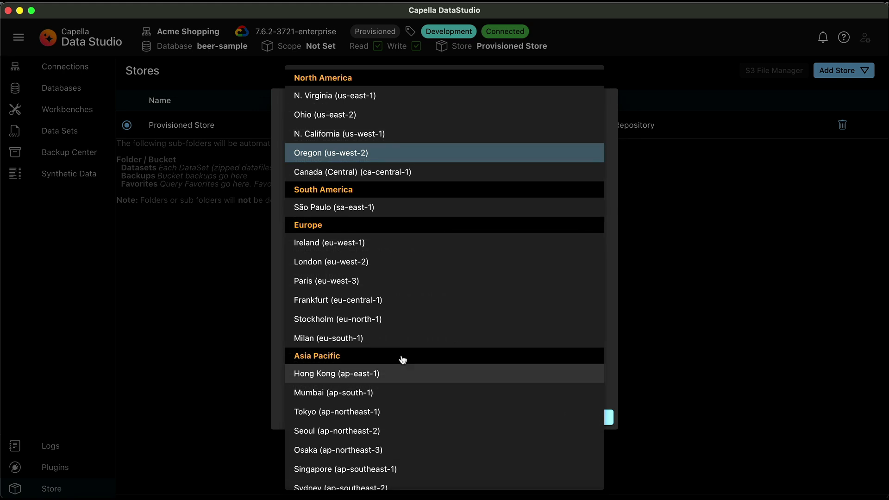
pyautogui.click(375, 154)
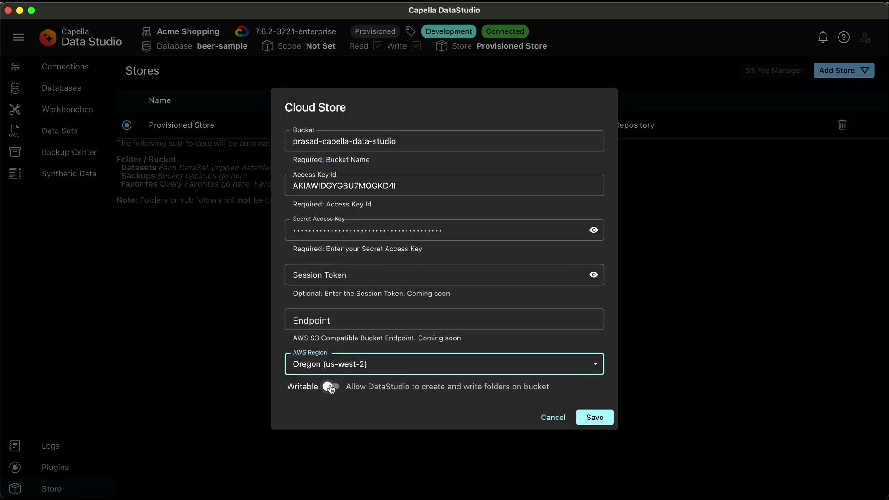
pyautogui.click(600, 418)
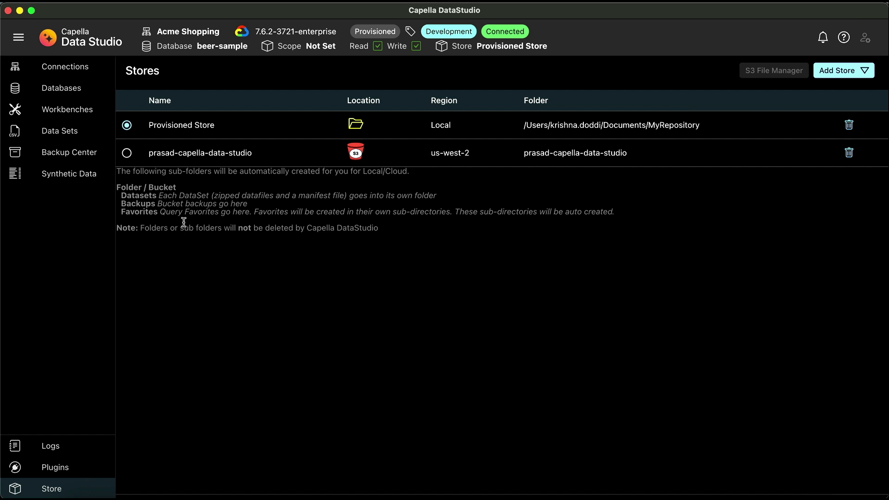
# Step: Make the S3 bucket store active and look through its top-level folders in the S3 File Manager
pyautogui.click(127, 154)
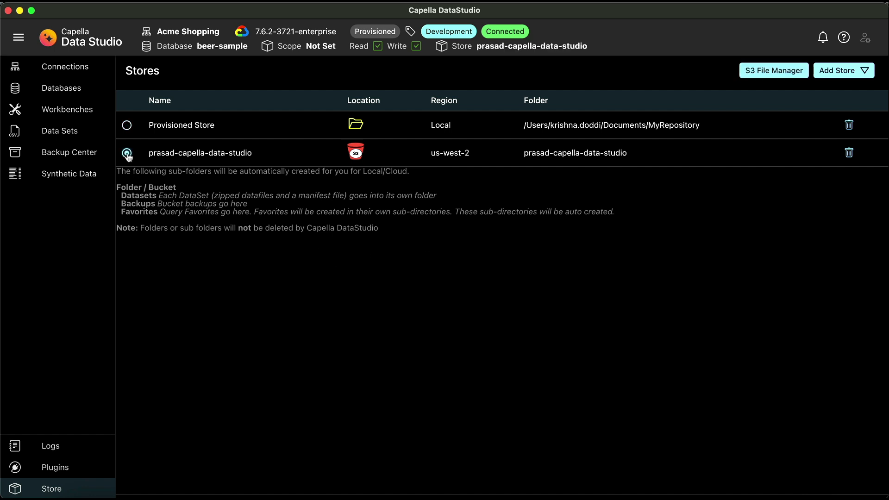
pyautogui.click(763, 74)
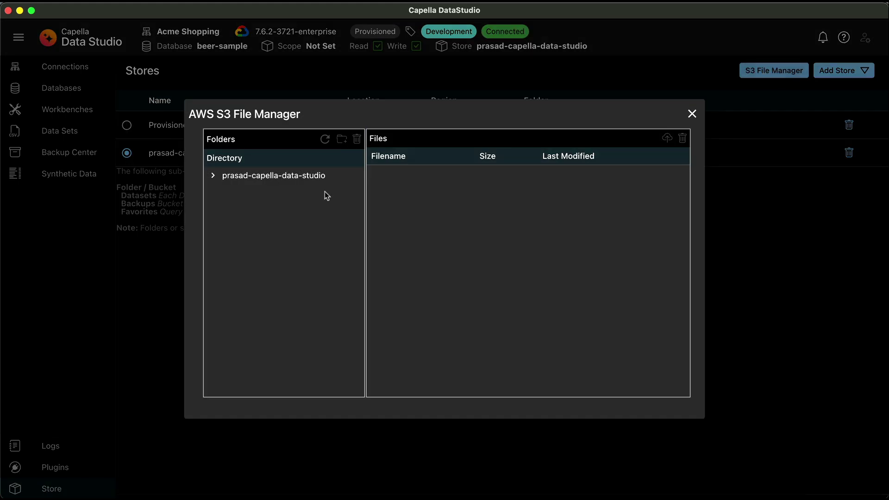
pyautogui.click(213, 177)
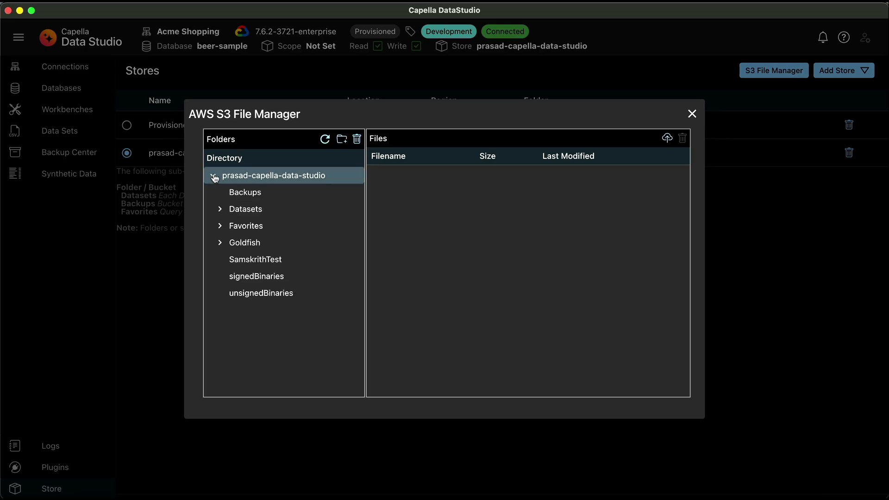
pyautogui.click(692, 114)
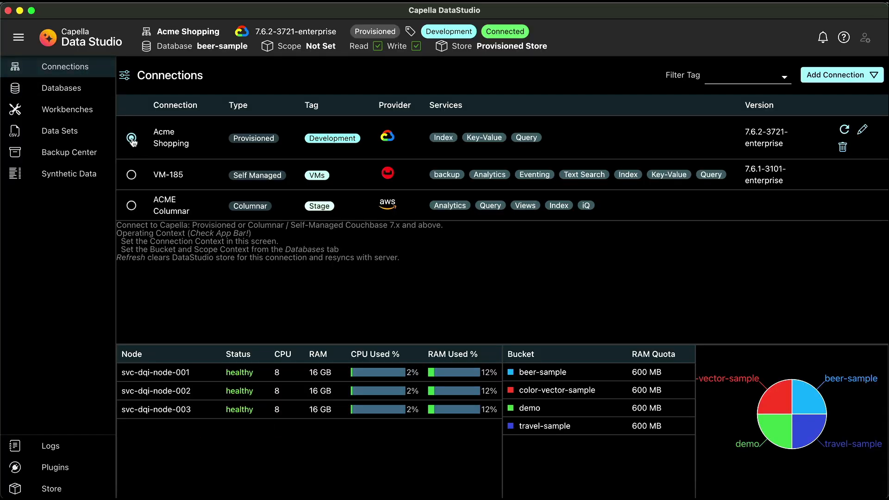
# Step: View the beer-sample bucket's _default scope, and set the travel-sample bucket with its inventory scope as the database context
pyautogui.click(69, 94)
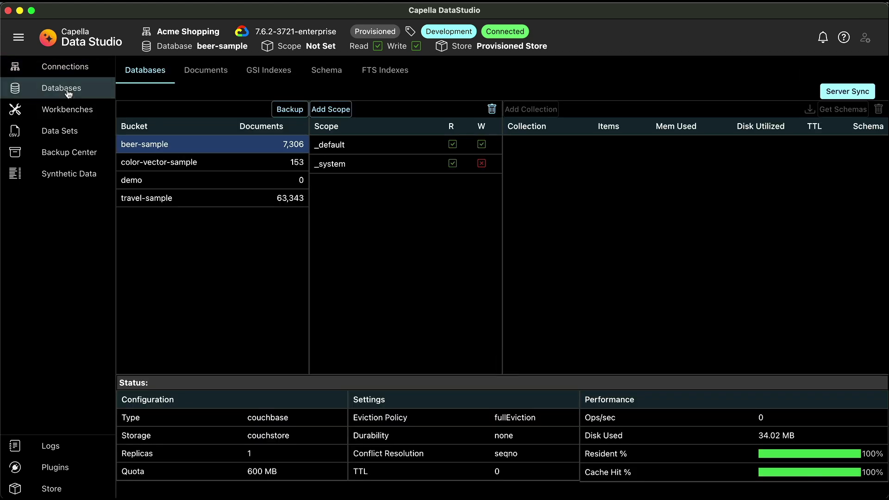
pyautogui.click(173, 147)
pyautogui.click(330, 145)
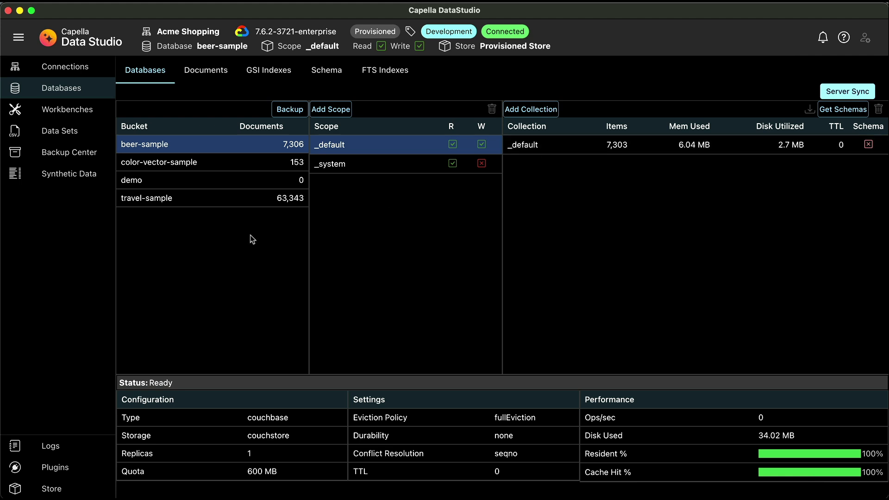
pyautogui.click(182, 199)
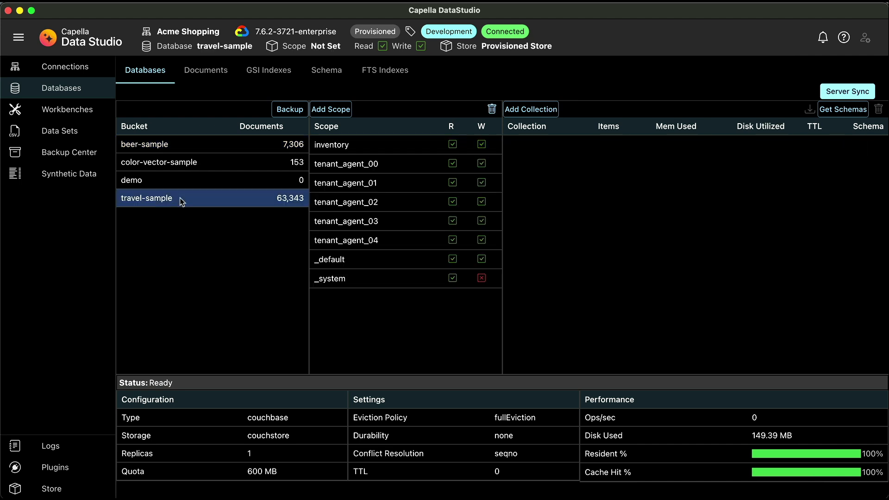
pyautogui.click(353, 148)
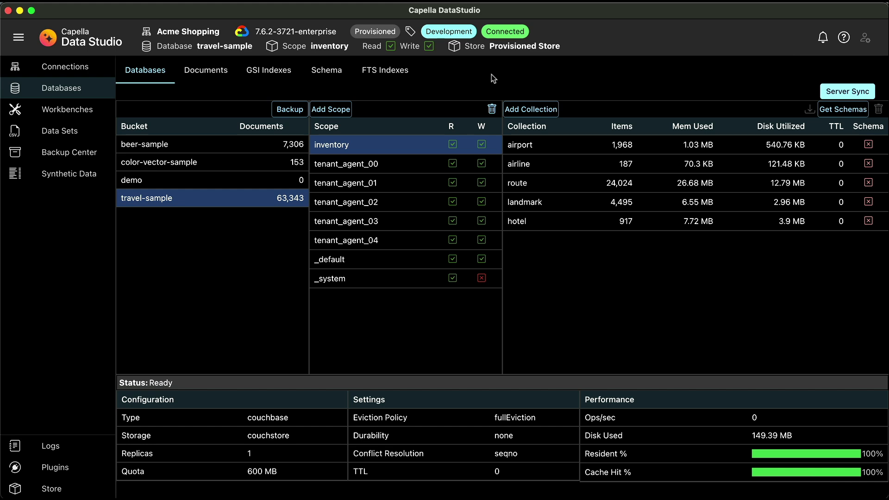
# Step: Examine the airport collection's documents, with airport_1254 as formatted JSON, and check which other collections can be chosen
pyautogui.click(206, 78)
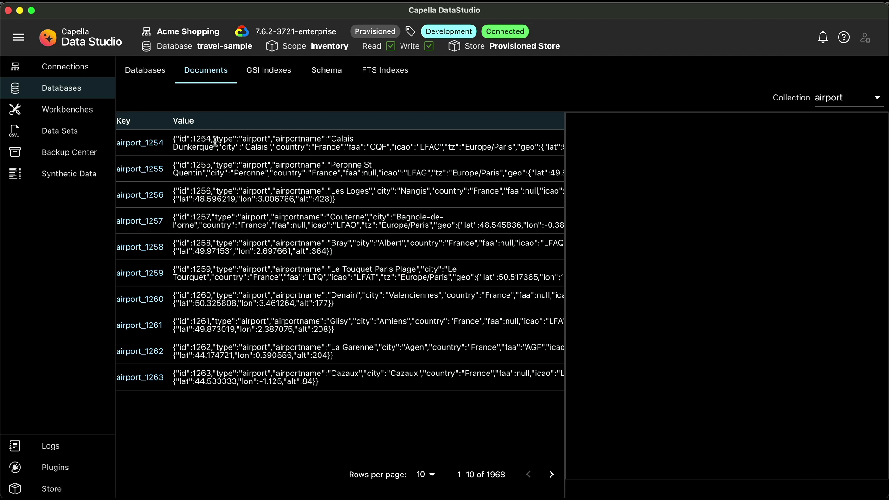
pyautogui.click(215, 141)
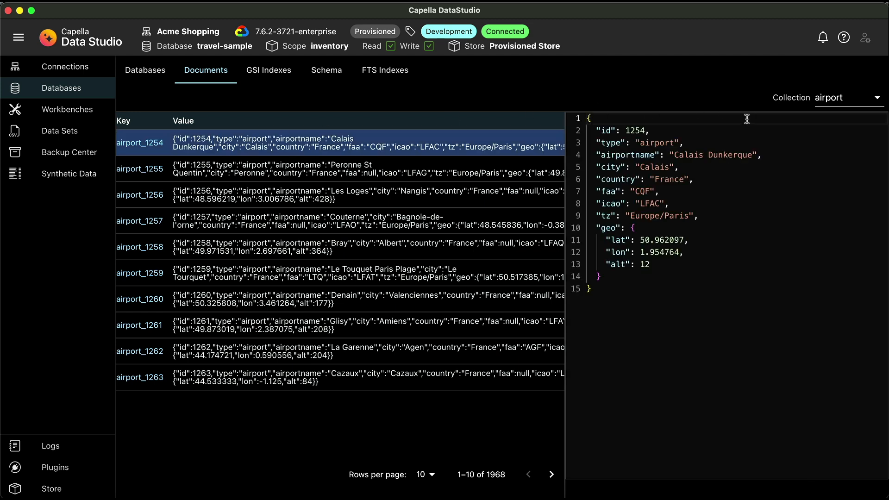
pyautogui.click(838, 105)
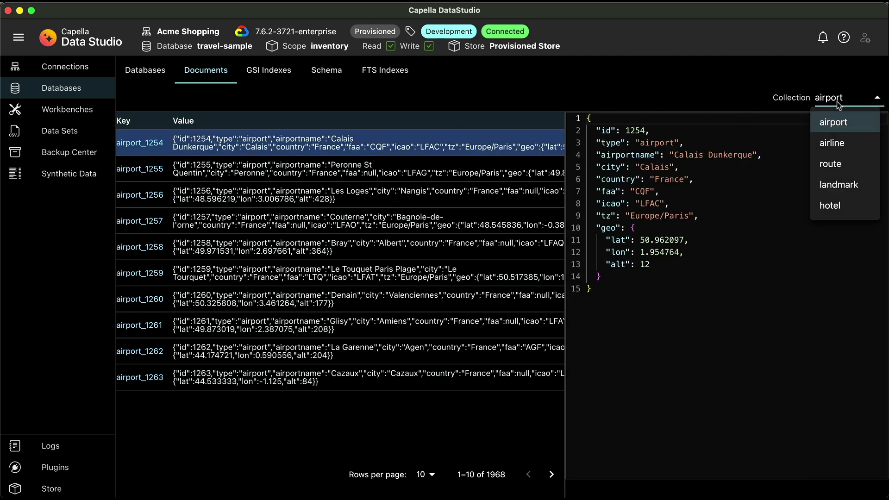
pyautogui.click(835, 143)
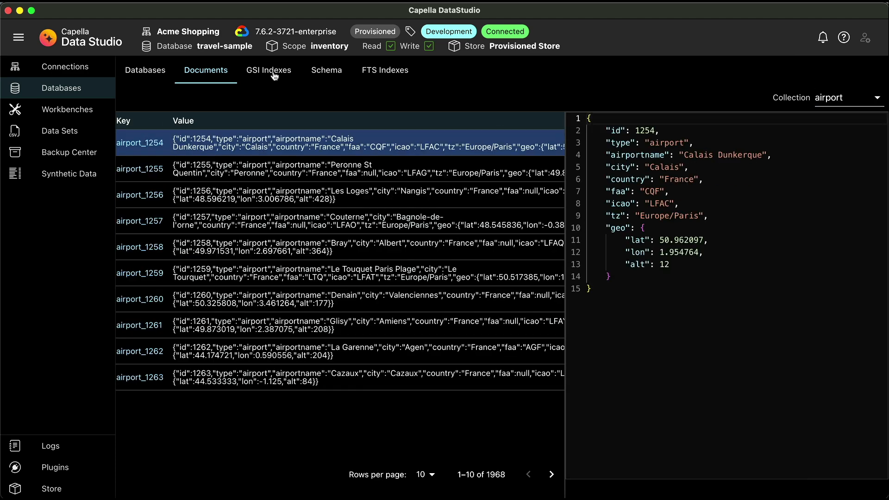
# Step: Examine the inventory scope's GSI indexes and compare node statistics for def_inventory_airline_primary and def_inventory_airport_airportname
pyautogui.click(275, 75)
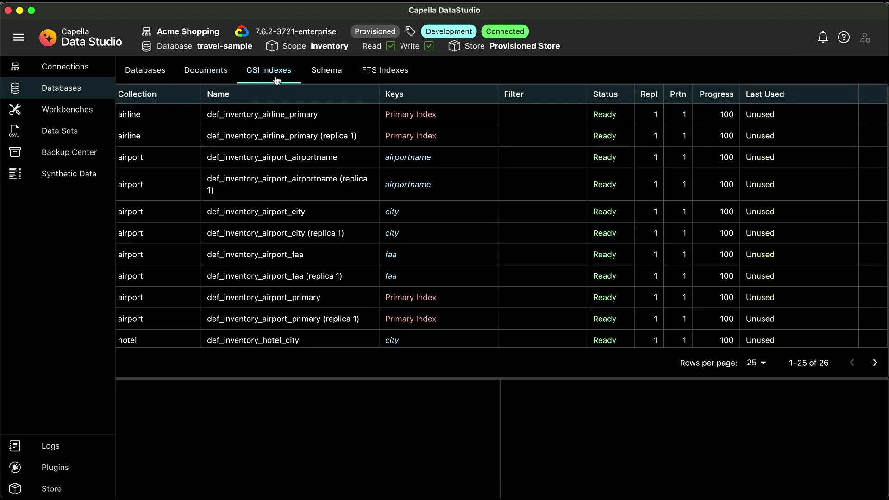
pyautogui.click(287, 124)
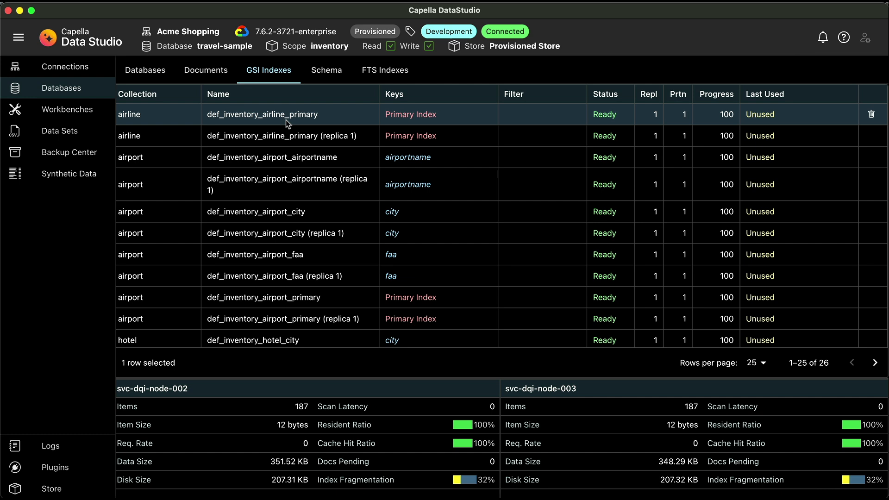
pyautogui.click(298, 156)
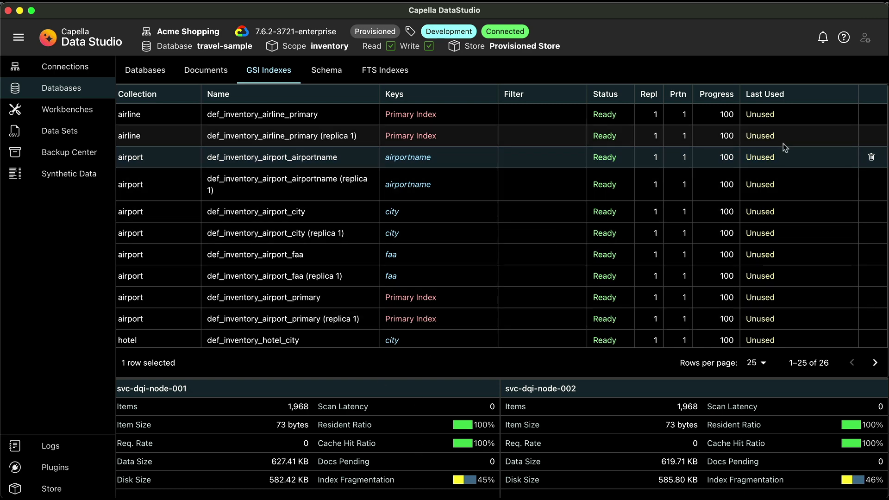
pyautogui.scroll(-1, 779, 149)
pyautogui.scroll(-5, 780, 149)
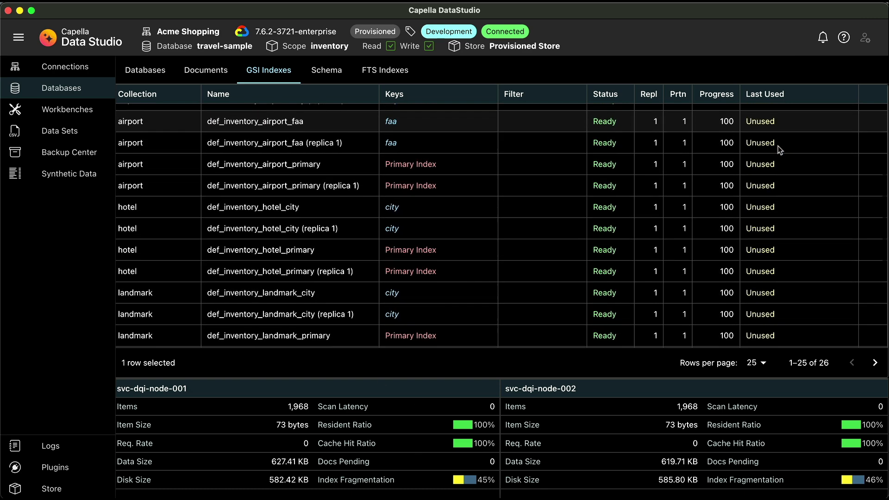
pyautogui.scroll(6, 780, 150)
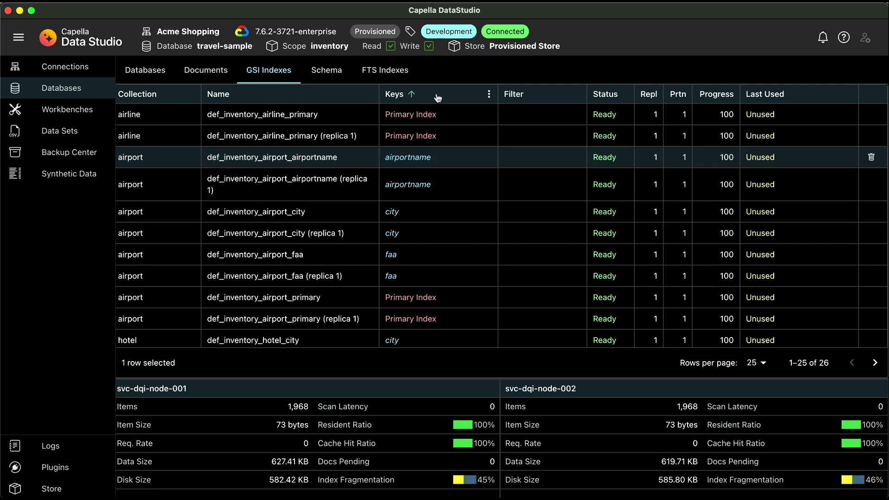
# Step: Hide the Name and Keys columns of the GSI index list and show both again
pyautogui.click(286, 120)
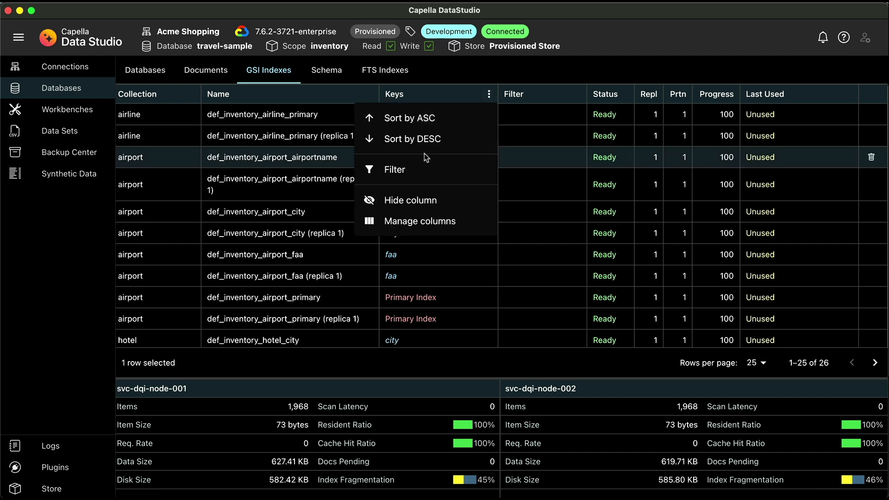
pyautogui.click(417, 221)
pyautogui.click(125, 169)
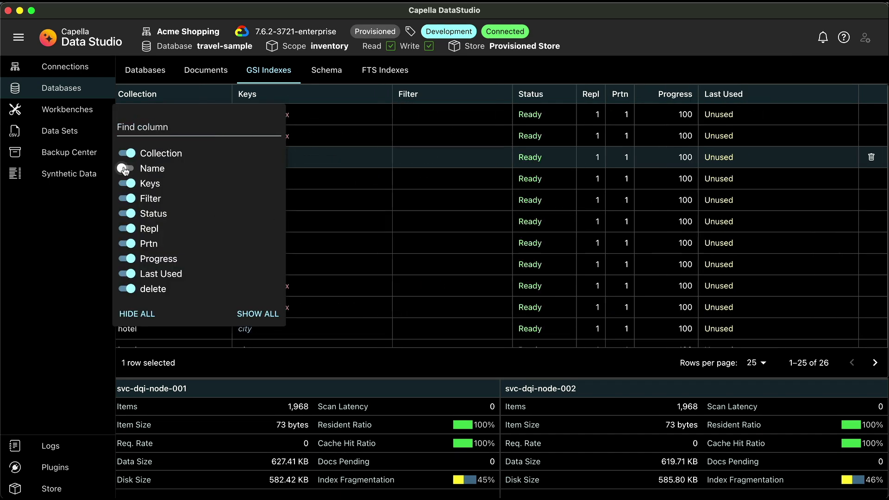
pyautogui.click(125, 184)
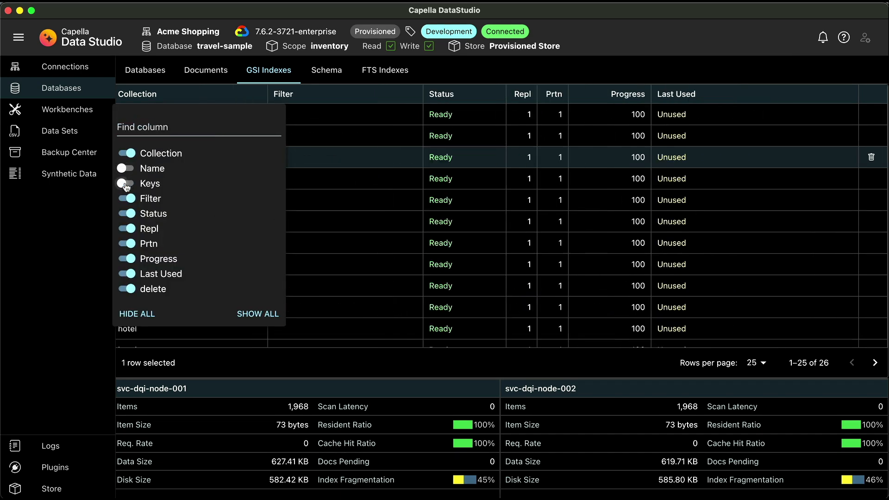
pyautogui.click(125, 185)
pyautogui.click(130, 168)
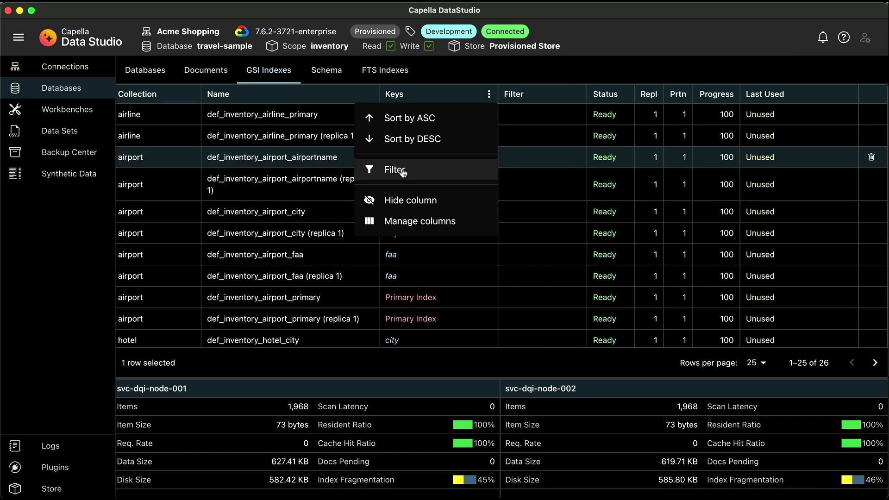
# Step: Filter the GSI index list to keys containing "city" and remove the filter again
pyautogui.click(402, 171)
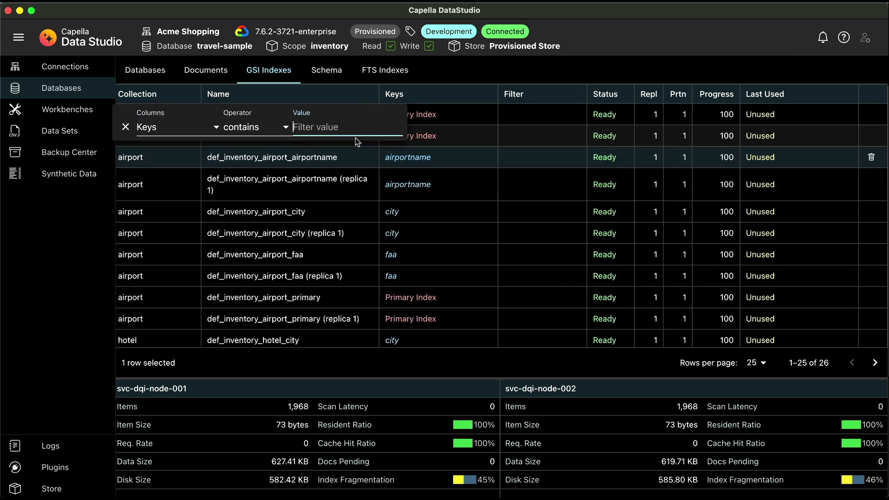
pyautogui.write('city')
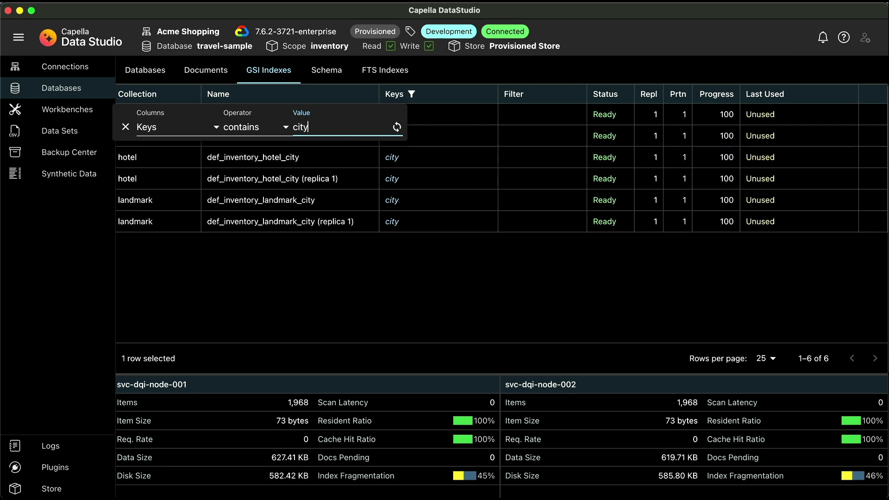
pyautogui.click(394, 291)
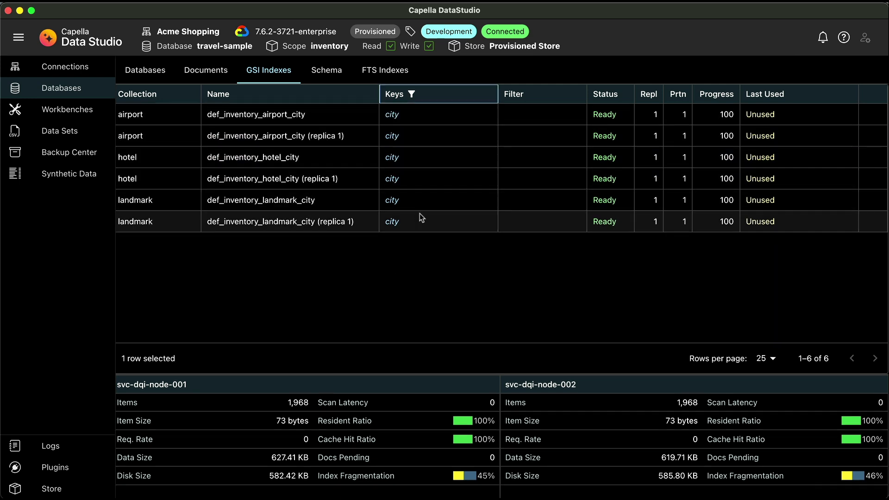
pyautogui.click(411, 93)
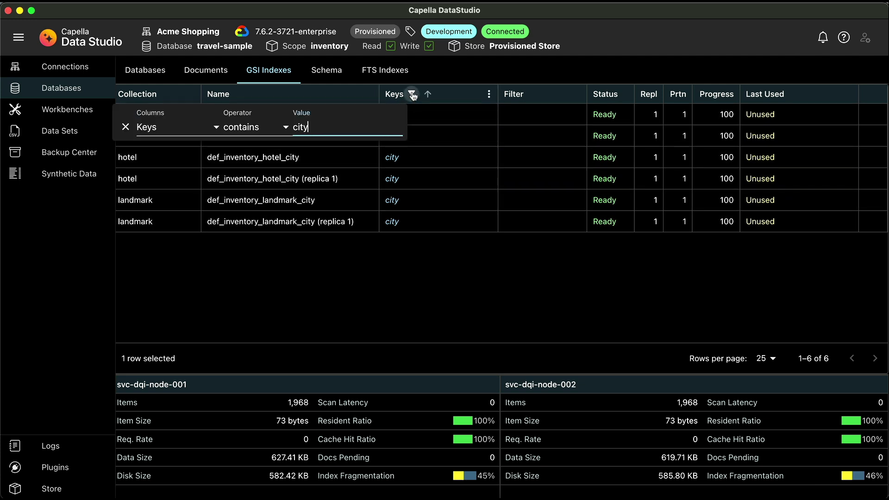
pyautogui.click(125, 127)
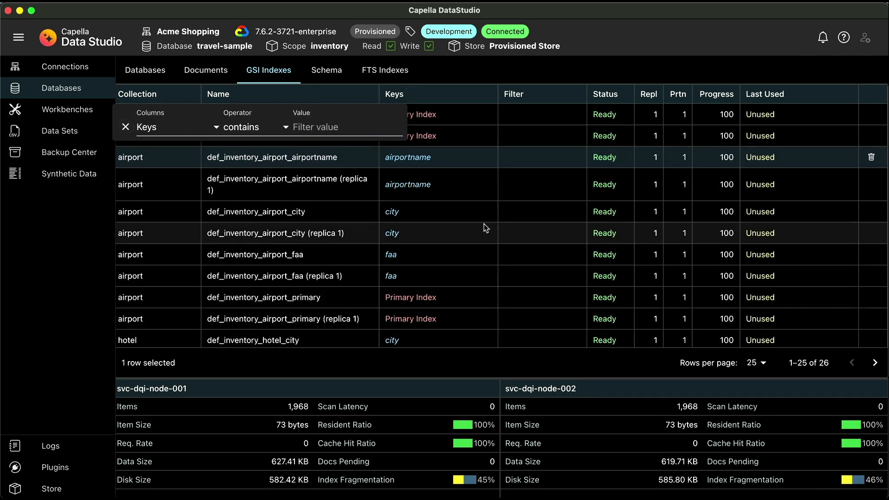
pyautogui.click(522, 73)
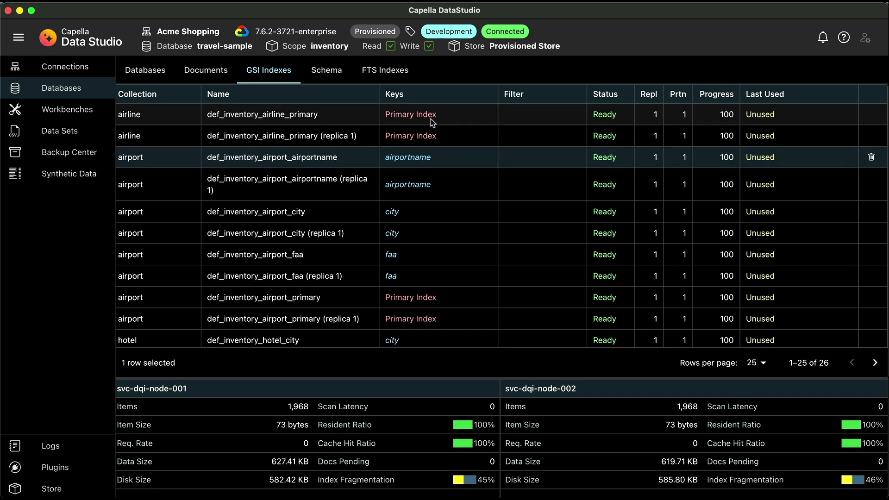
# Step: Fetch the schemas for all collections in travel-sample's inventory scope and display them
pyautogui.click(331, 76)
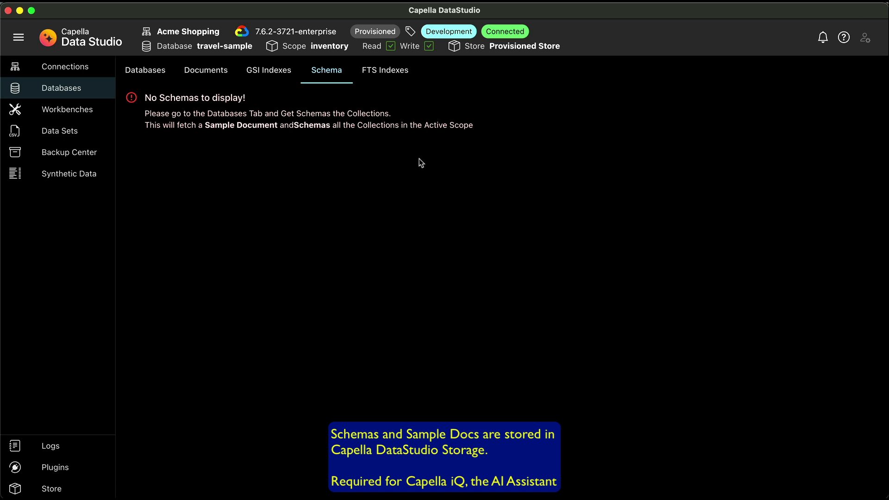
pyautogui.click(152, 73)
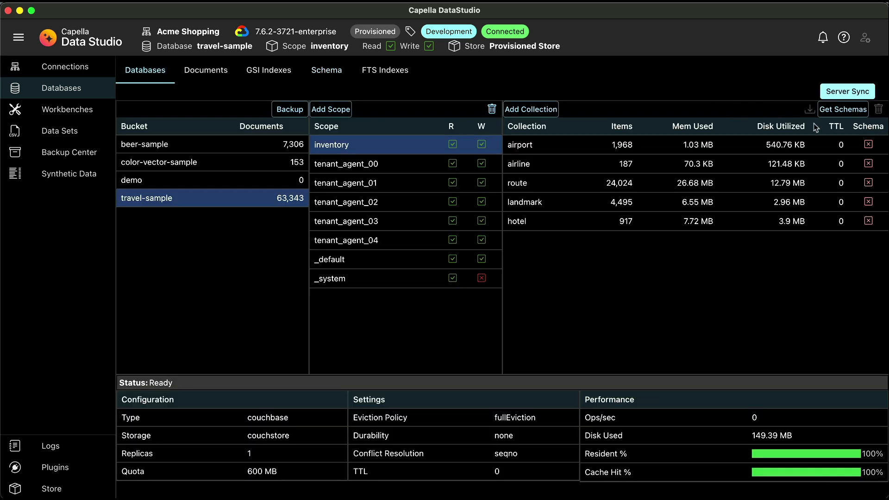
pyautogui.click(840, 111)
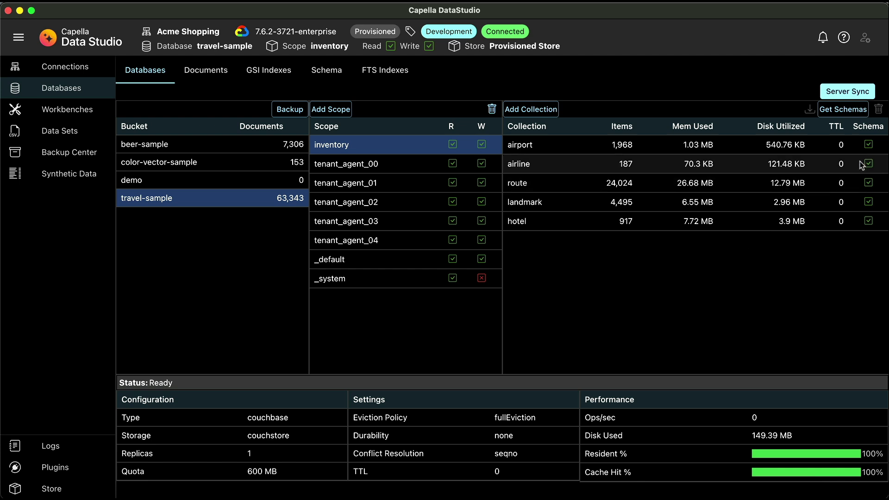
pyautogui.click(329, 71)
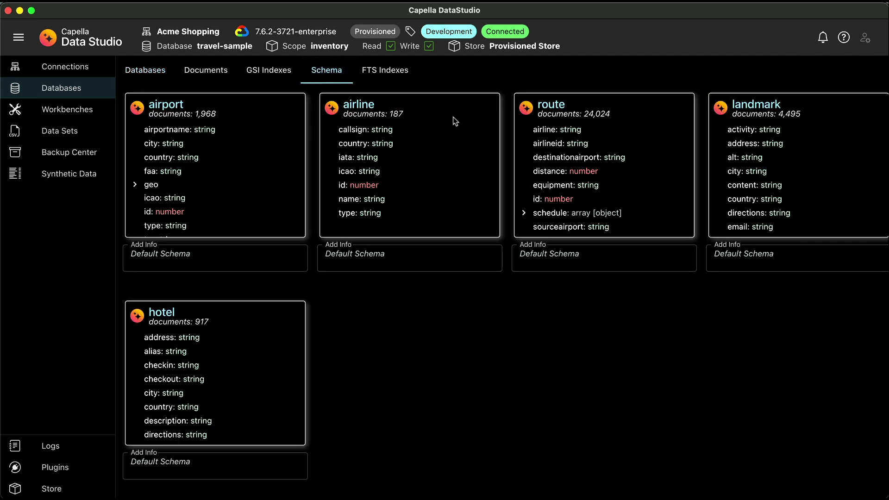
# Step: Examine the route collection's schema, expanding its schedule array to view the nested fields
pyautogui.scroll(-1, 601, 166)
pyautogui.scroll(-2, 601, 164)
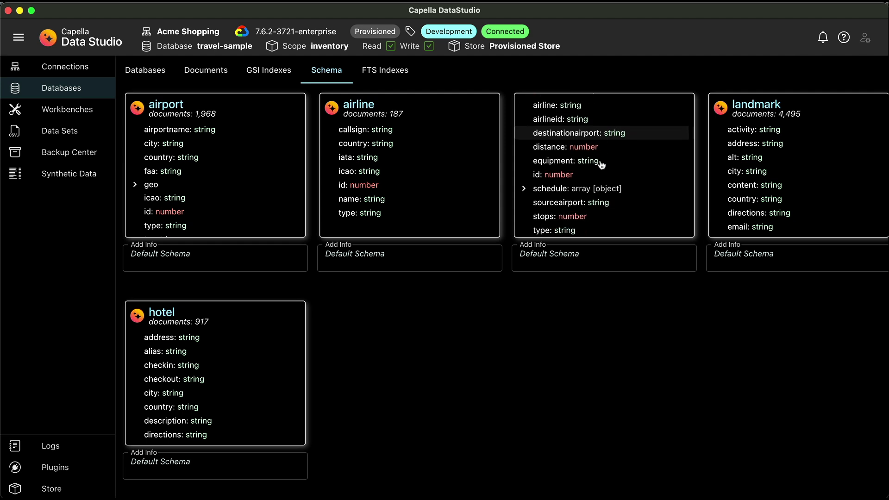
pyautogui.scroll(2, 597, 167)
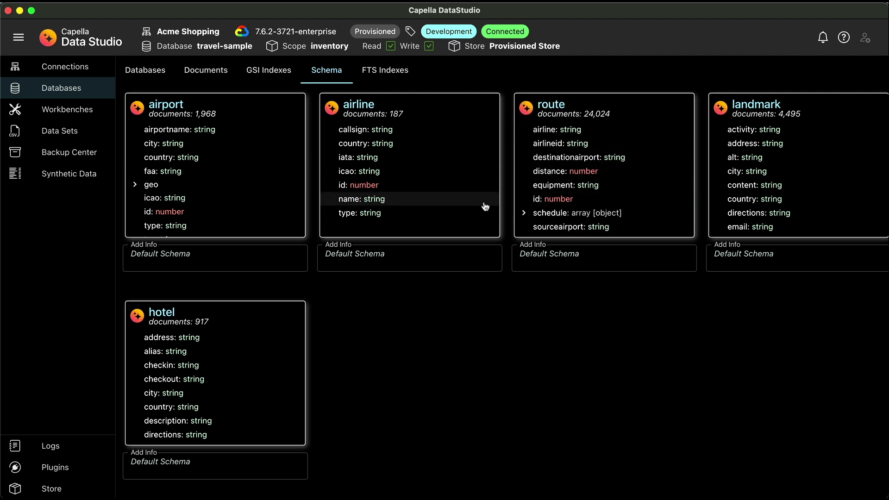
pyautogui.click(525, 212)
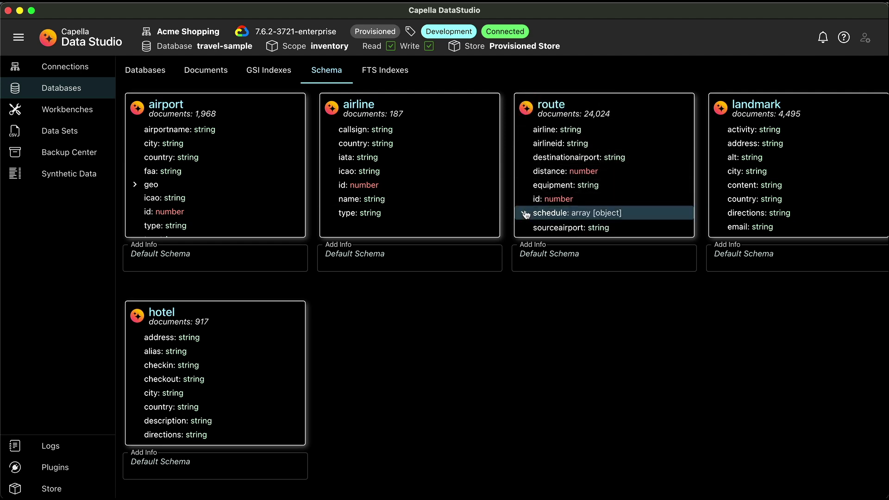
pyautogui.scroll(-3, 614, 190)
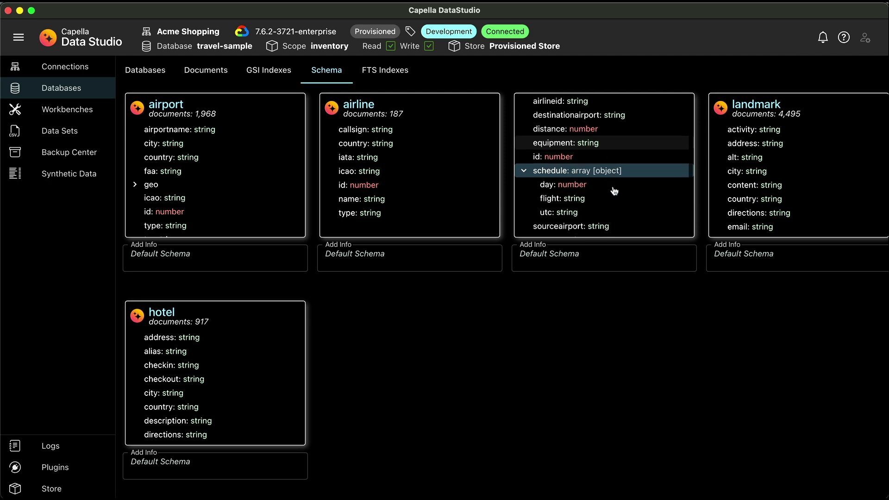
pyautogui.scroll(3, 614, 190)
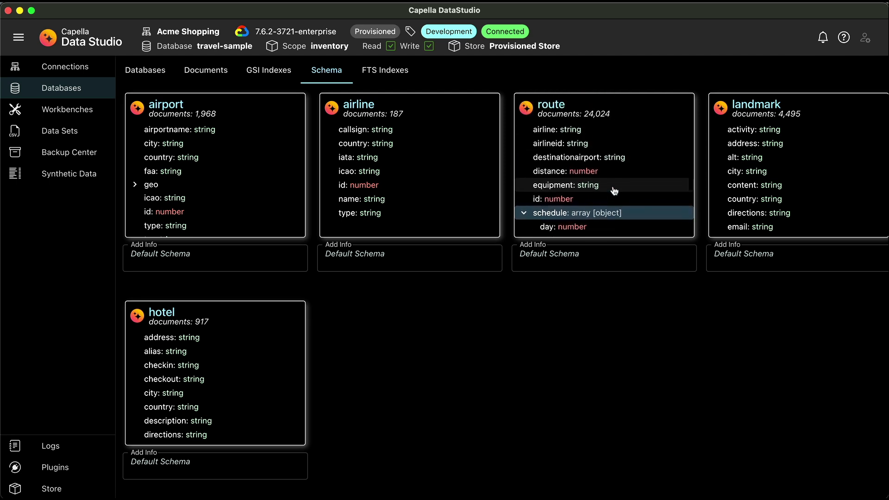
# Step: Clear the Default Schema info text beneath the airline collection's schema
pyautogui.click(390, 253)
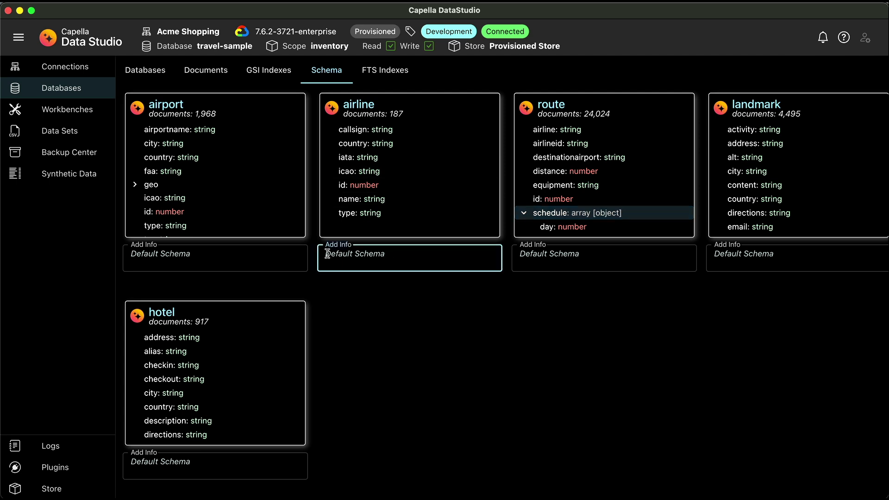
pyautogui.moveTo(327, 253); pyautogui.dragTo(388, 252)
pyautogui.press('BackSpace')
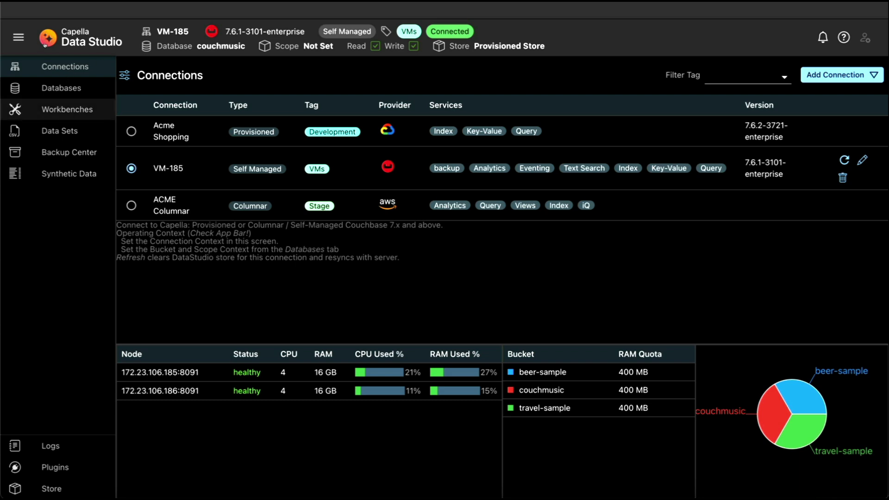
# Step: Check the couchmusic bucket on VM-185 and read the public Music and eCommerce data set descriptions
pyautogui.click(79, 86)
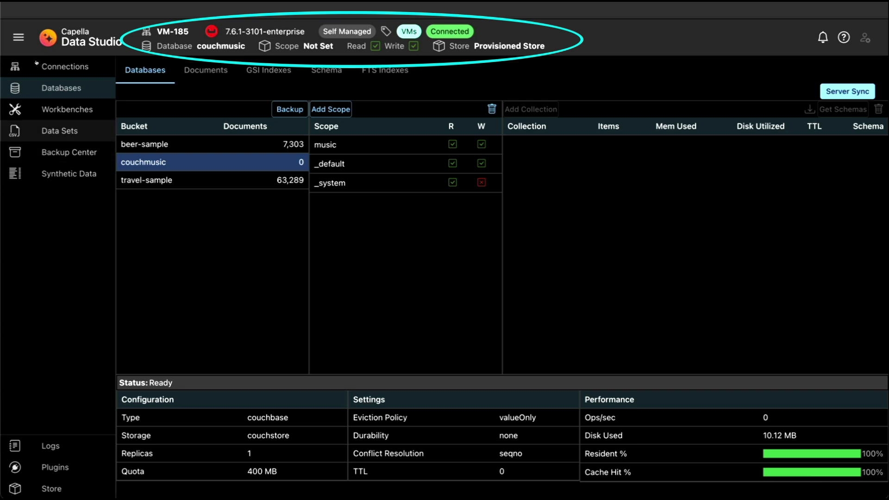
pyautogui.click(68, 130)
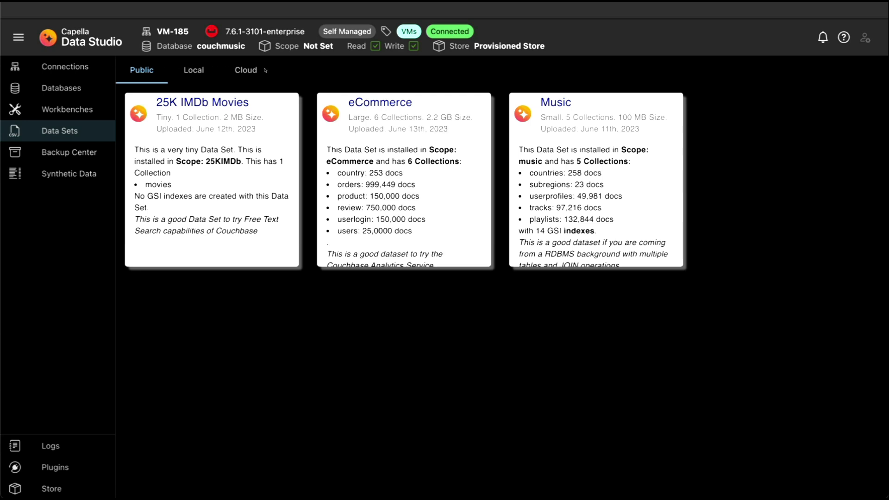
pyautogui.scroll(-1, 569, 148)
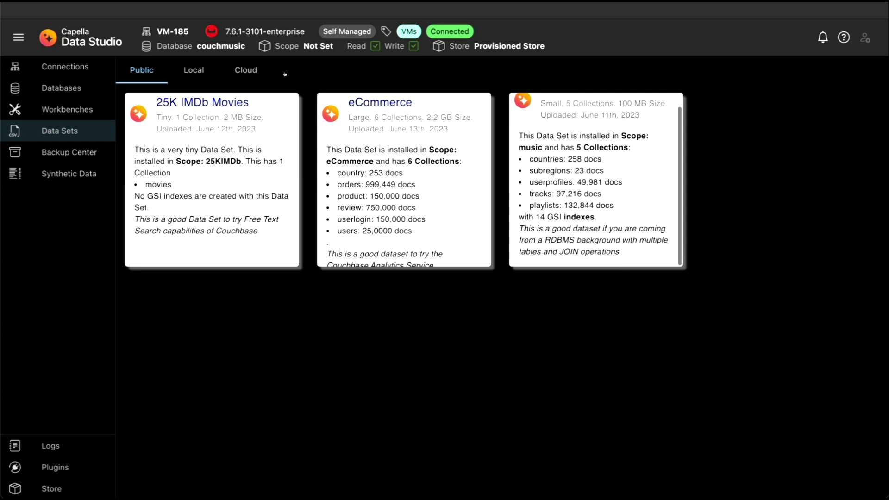
pyautogui.scroll(1, 570, 148)
pyautogui.scroll(-1, 451, 159)
pyautogui.scroll(-1, 450, 160)
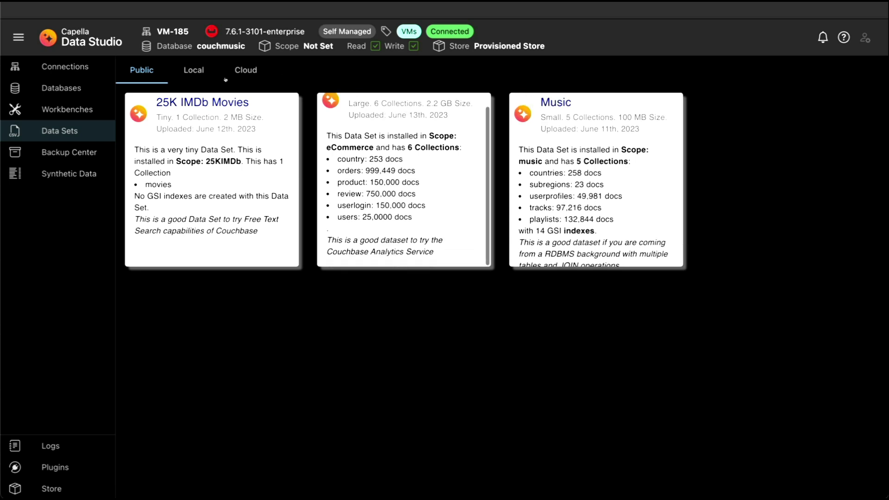
pyautogui.scroll(1, 450, 159)
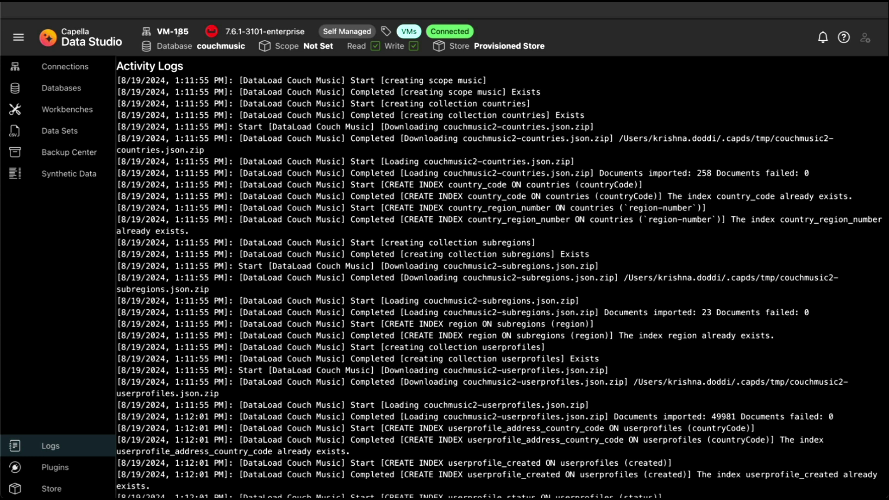
# Step: Fetch the schemas for couchmusic's music scope and display the first document of its playlists collection
pyautogui.click(78, 80)
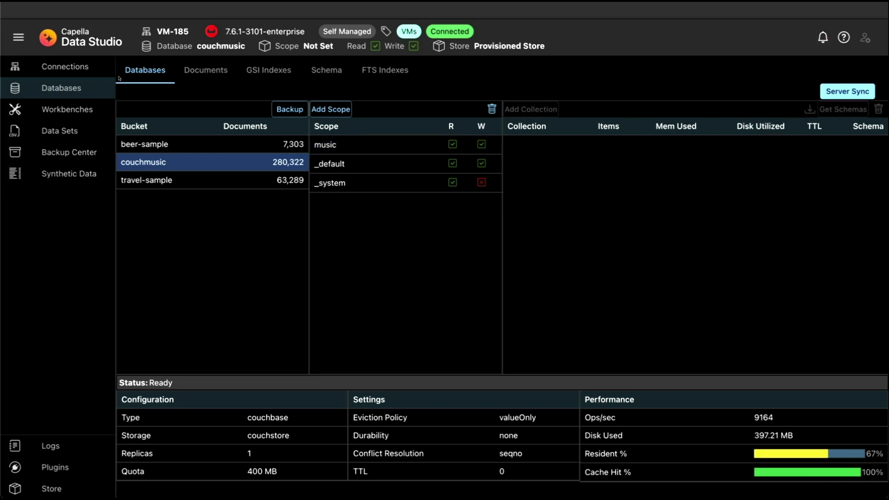
pyautogui.click(842, 109)
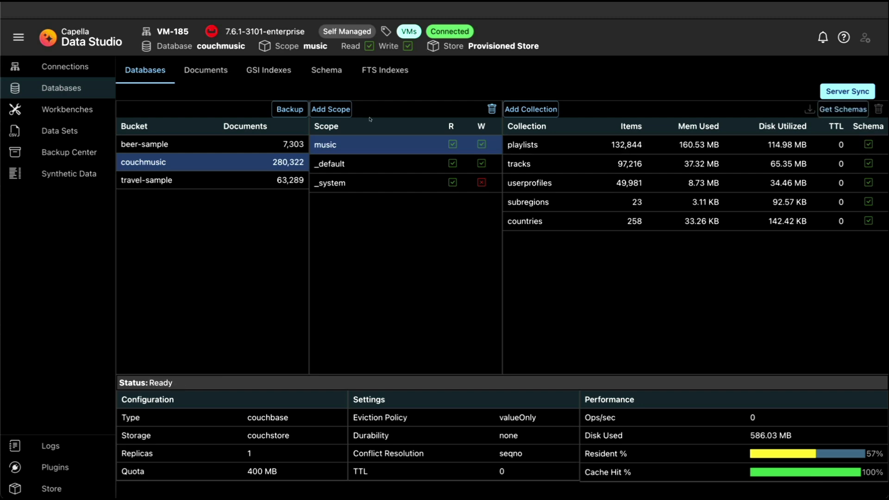
pyautogui.click(205, 70)
pyautogui.click(152, 147)
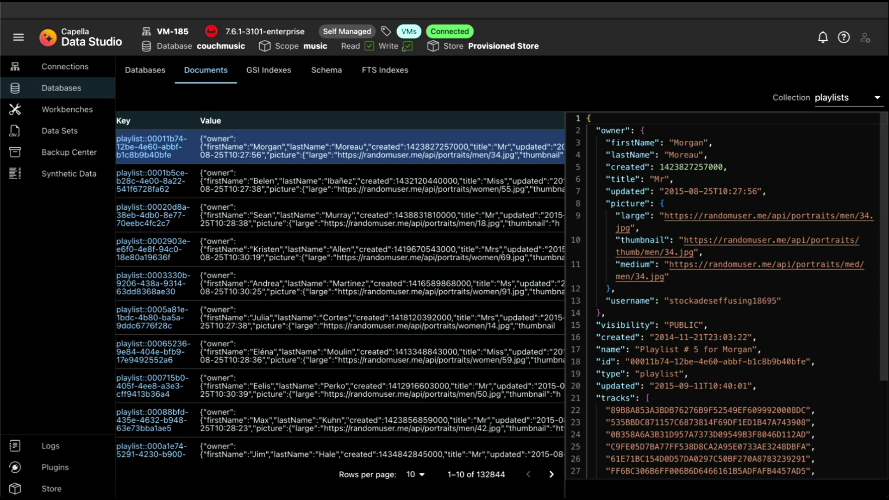
pyautogui.click(834, 98)
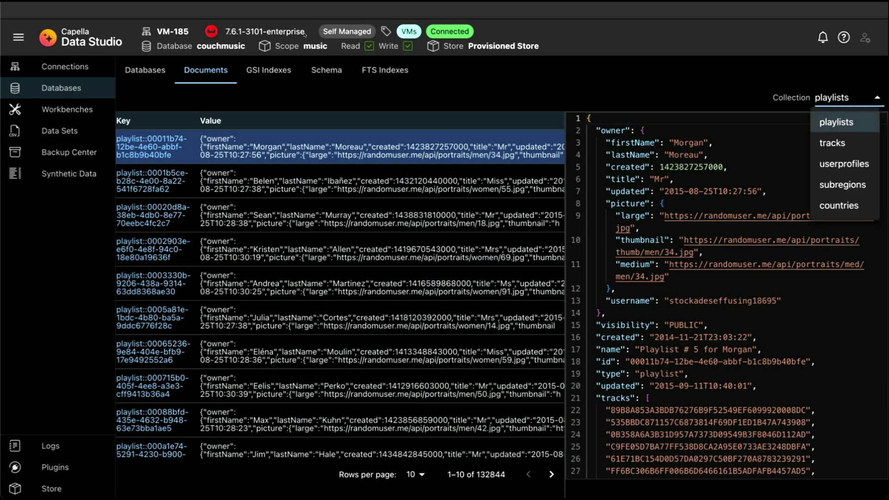
pyautogui.click(834, 97)
# Step: View the node statistics of the music scope's country_code index and display the scope's collection schemas
pyautogui.click(269, 70)
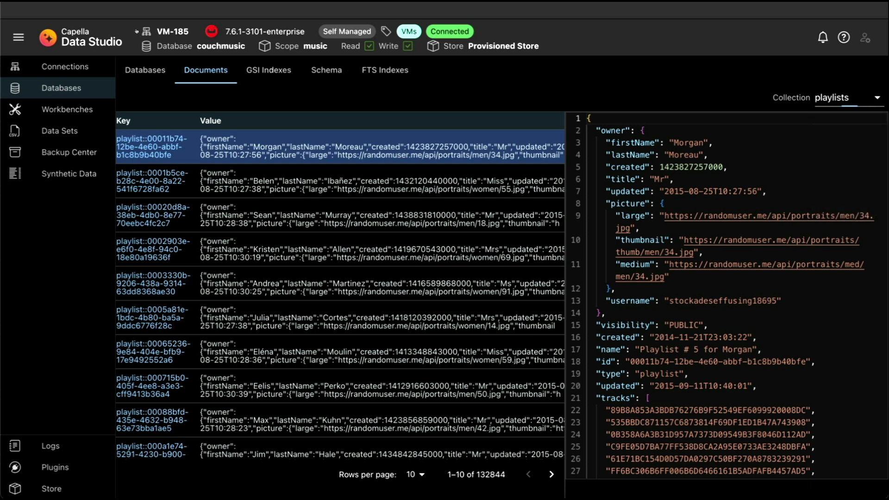
pyautogui.click(166, 115)
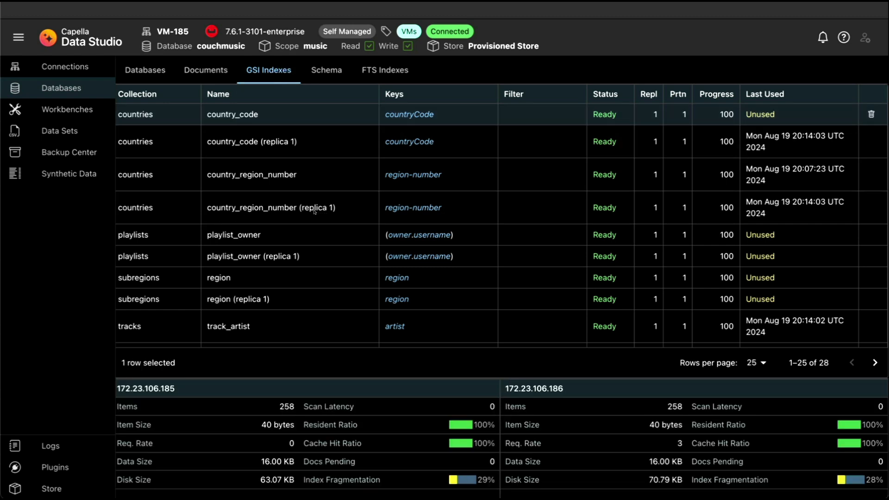
pyautogui.click(326, 70)
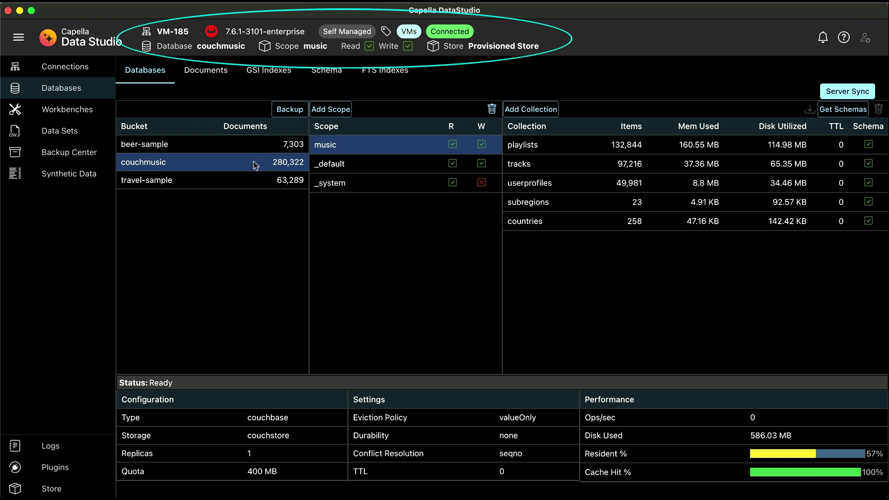
# Step: Start a full backup of the couchmusic bucket and check the backup notification
pyautogui.click(296, 110)
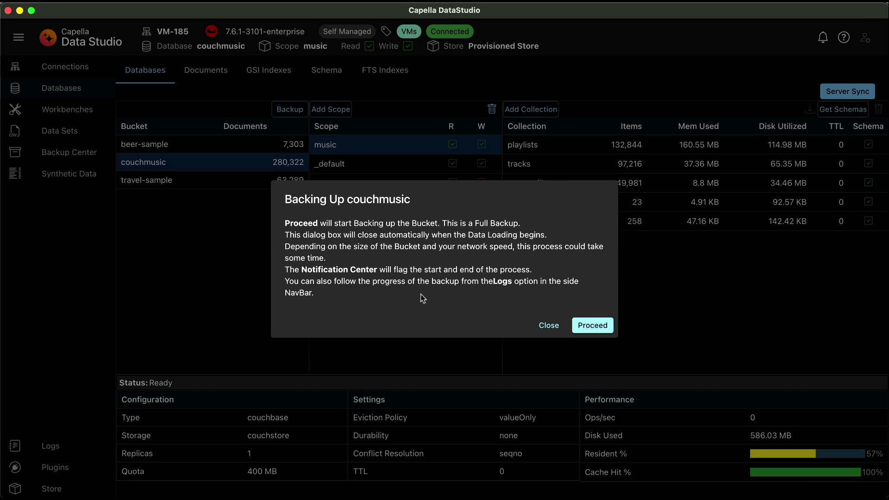
pyautogui.click(585, 326)
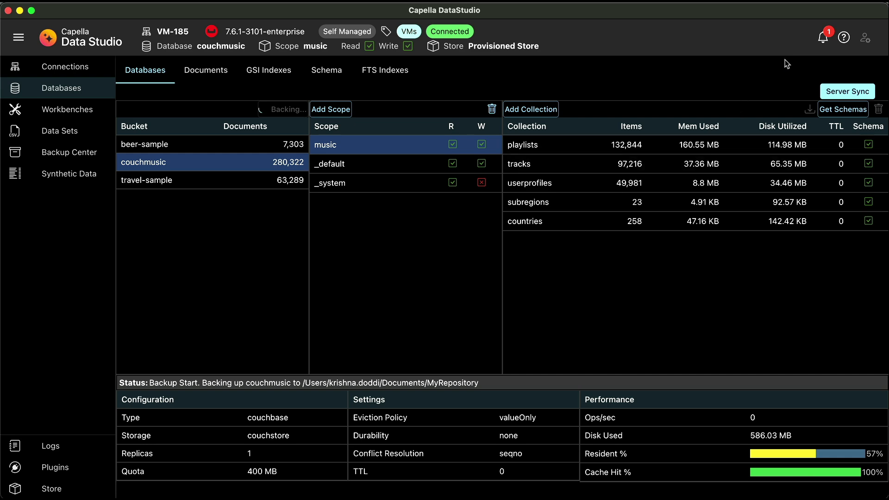
pyautogui.click(825, 37)
# Step: Follow the couchmusic backup's progress in the latest activity log entries and check the new notification
pyautogui.click(56, 445)
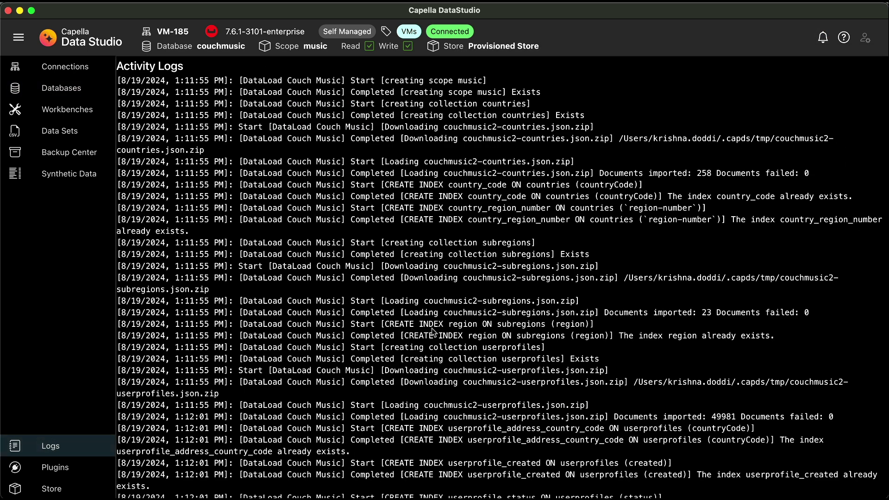
pyautogui.scroll(-3, 432, 331)
pyautogui.scroll(-10, 433, 331)
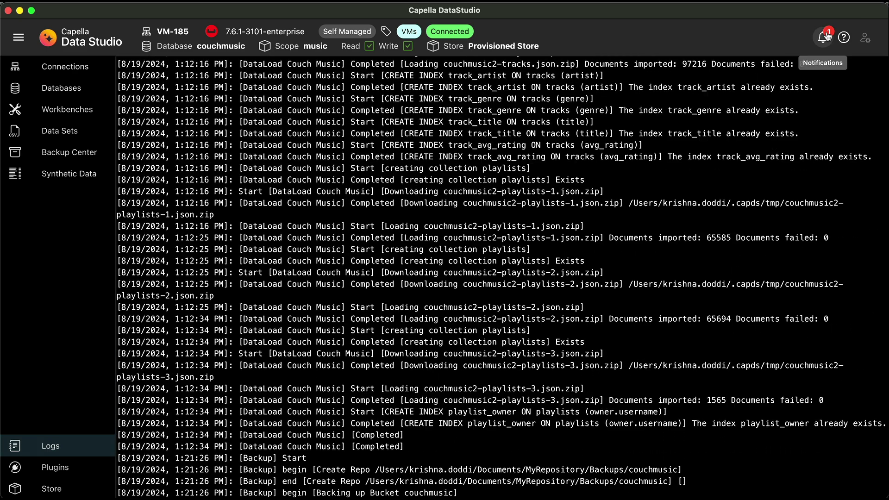
pyautogui.click(828, 37)
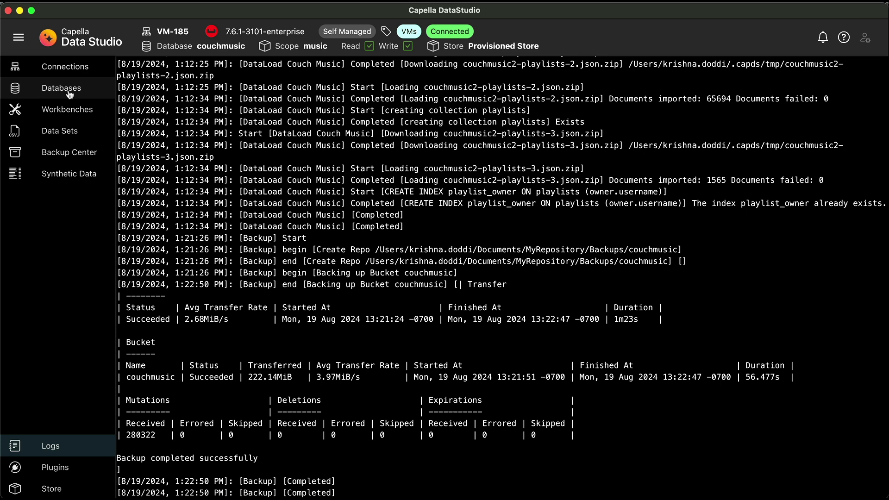
# Step: Browse the Backup Center's backups by bucket and display the details of couchmusic's Aug 19 2024, 1:21:24 PM backup
pyautogui.click(69, 157)
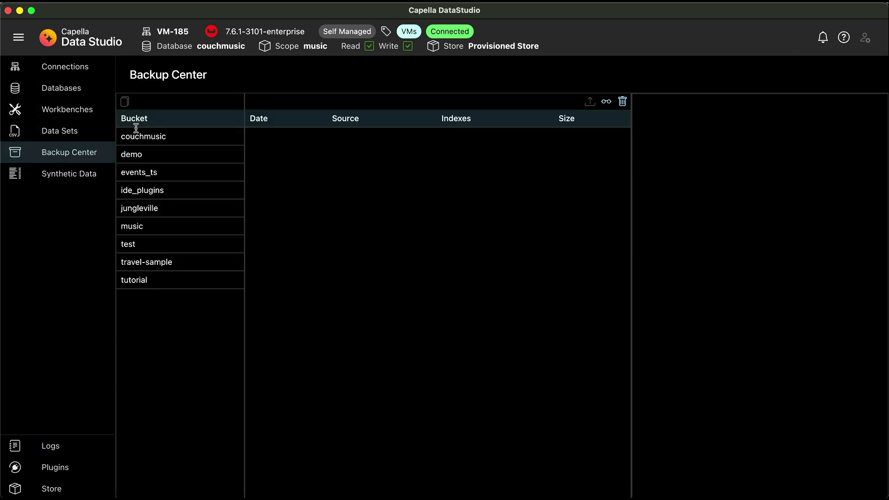
pyautogui.click(152, 157)
pyautogui.click(153, 173)
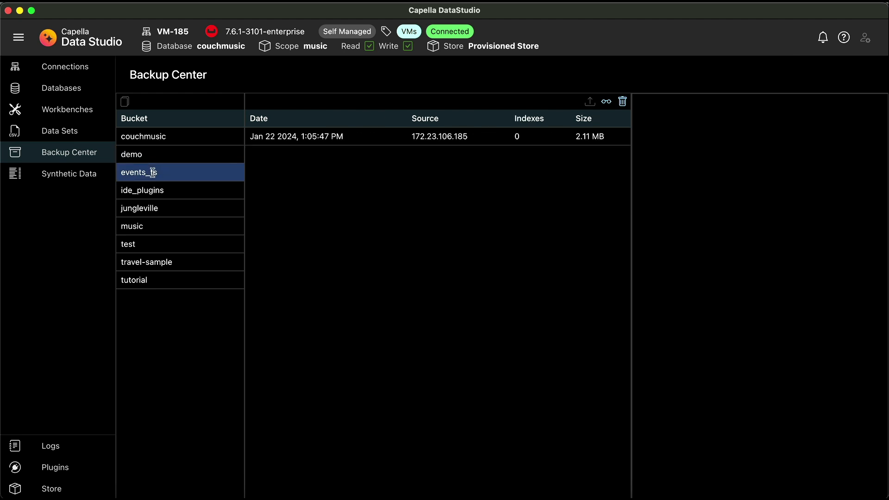
pyautogui.click(157, 208)
pyautogui.click(153, 226)
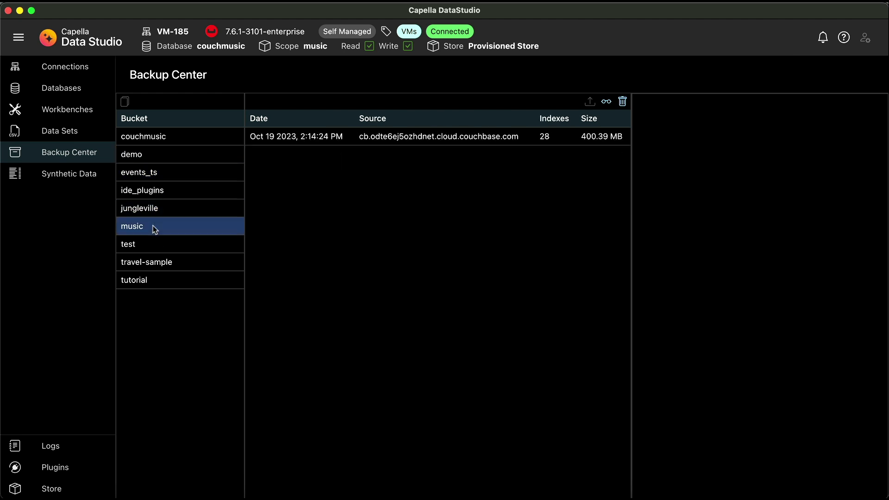
pyautogui.click(160, 244)
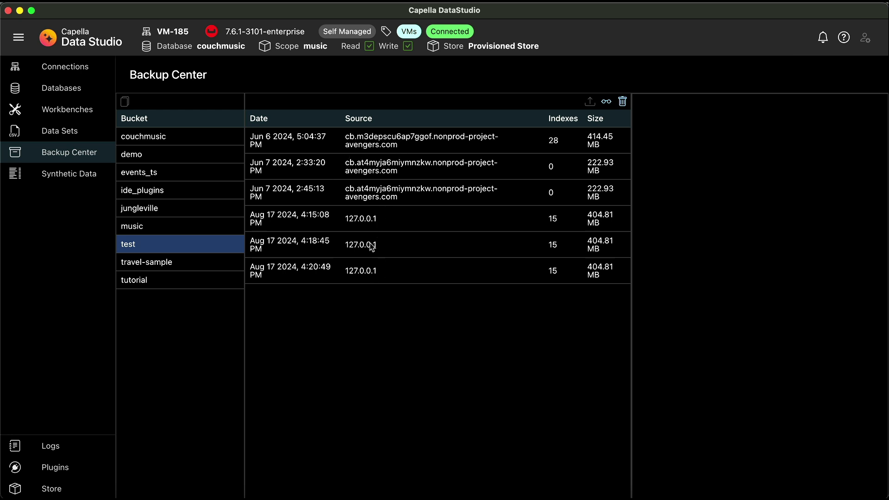
pyautogui.click(169, 136)
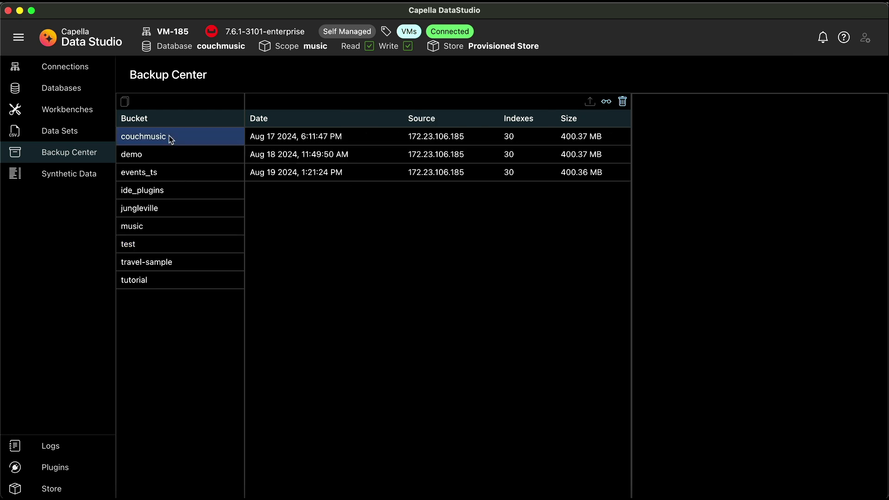
pyautogui.click(293, 171)
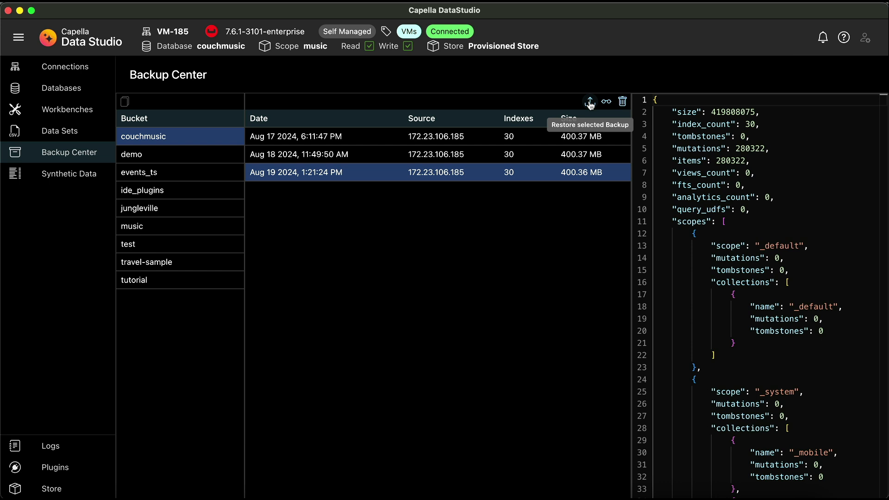
# Step: Switch to the Acme Shopping connection and make the demo bucket the current database
pyautogui.click(75, 71)
pyautogui.click(132, 137)
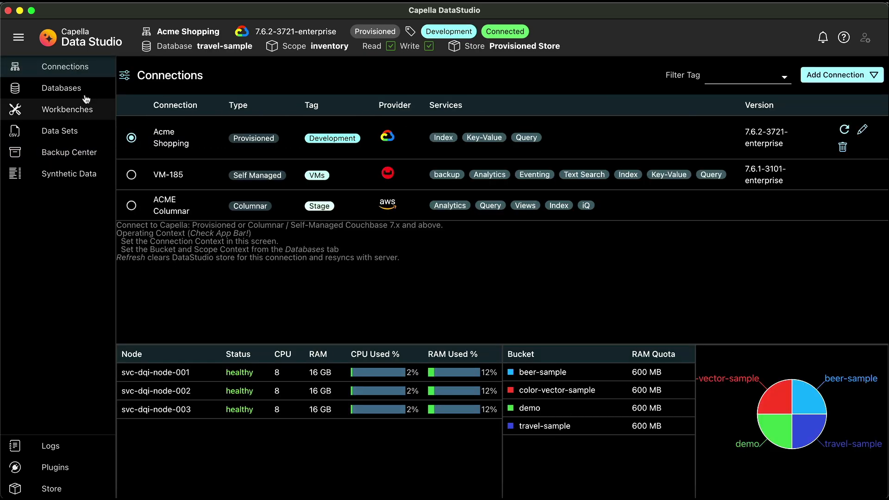
pyautogui.click(70, 88)
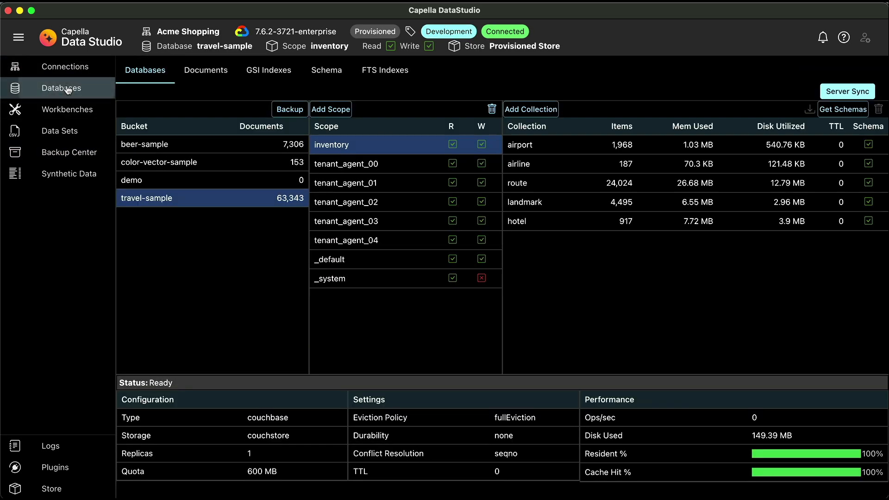
pyautogui.click(138, 179)
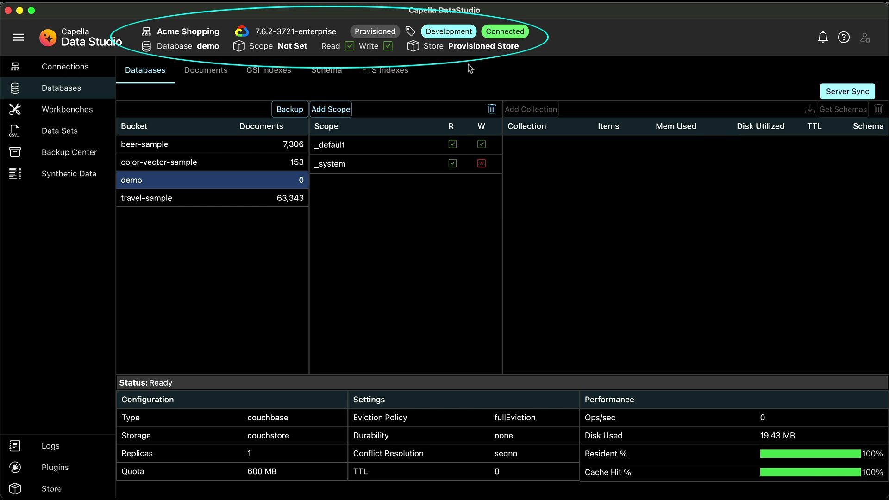
# Step: Restore couchmusic's Aug 19 2024, 1:21:24 PM backup from the Backup Center into the demo bucket with the default restore options
pyautogui.click(74, 153)
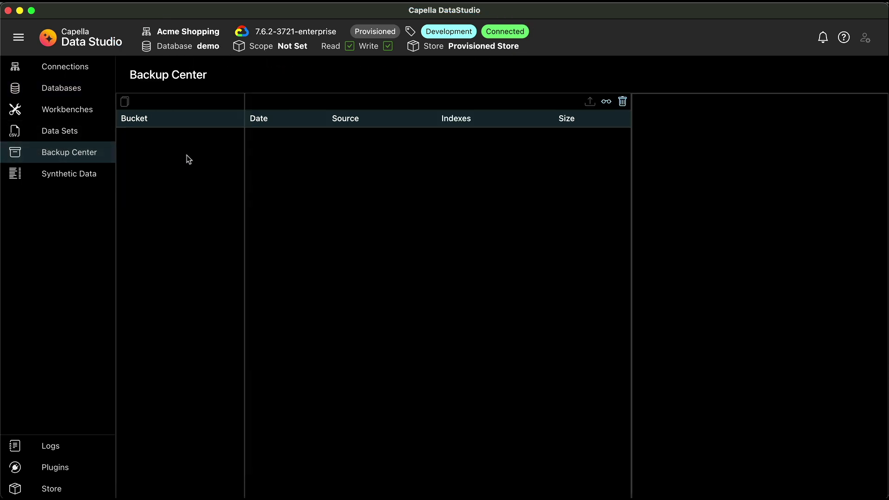
pyautogui.click(160, 141)
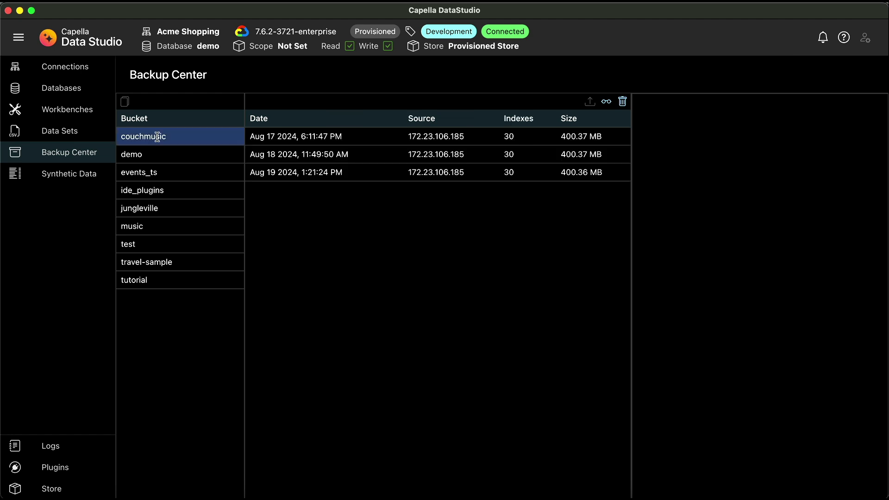
pyautogui.click(305, 171)
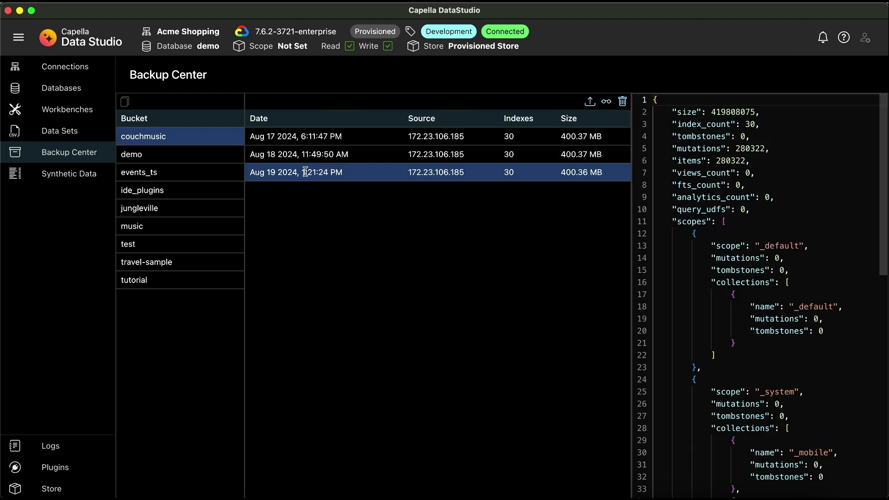
pyautogui.click(590, 102)
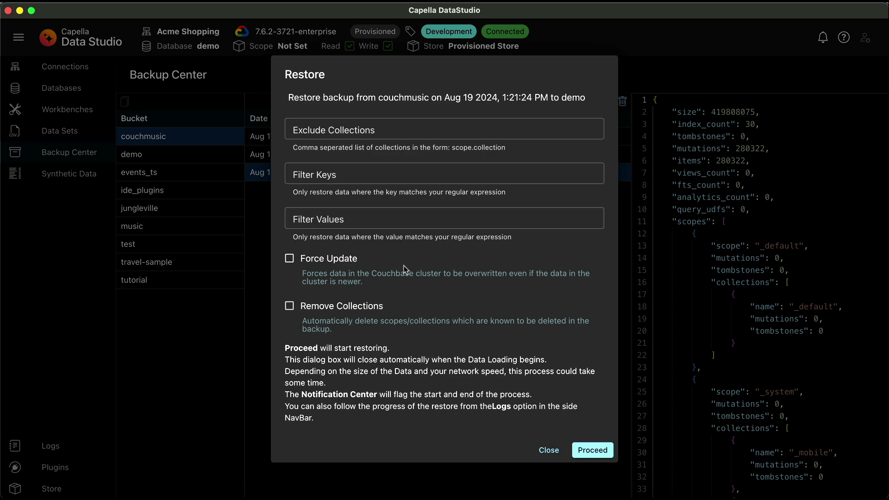
pyautogui.click(601, 449)
# Step: Check the restore notification and follow the restore and index building in the activity log
pyautogui.click(825, 37)
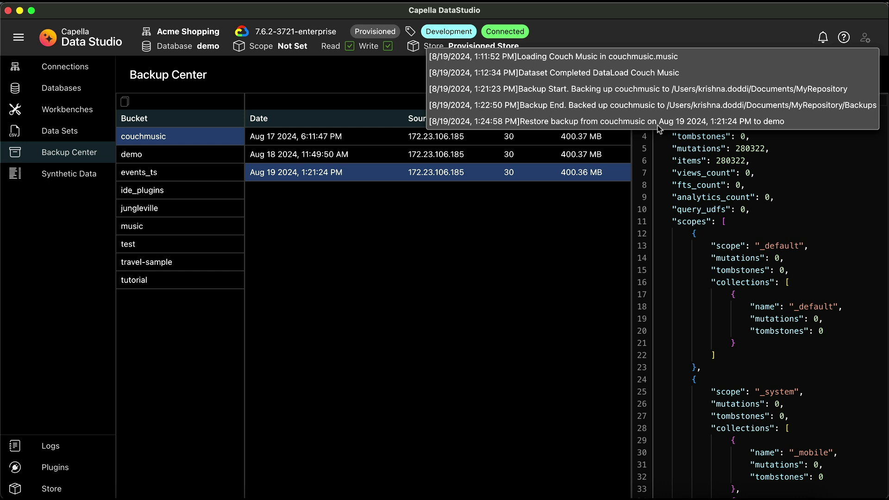
pyautogui.click(524, 235)
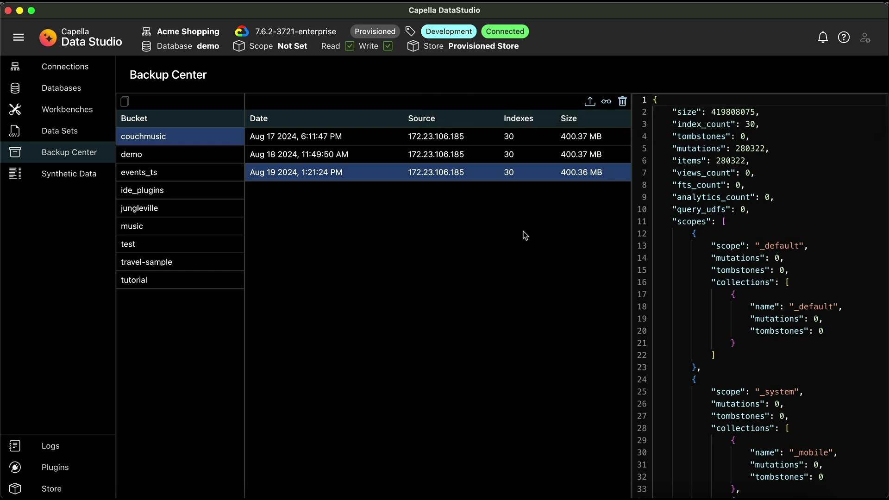
pyautogui.click(55, 447)
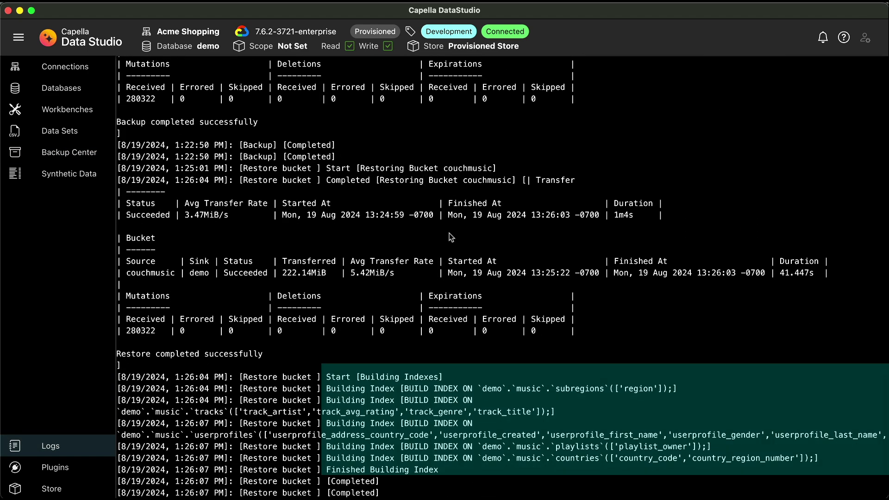
# Step: Reload the demo bucket in the databases overview and fetch the schemas for its music scope
pyautogui.click(61, 88)
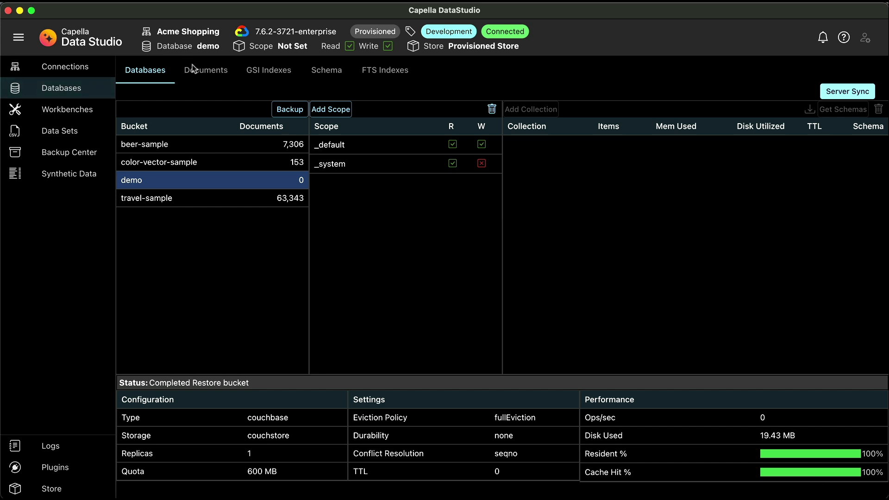
pyautogui.click(159, 186)
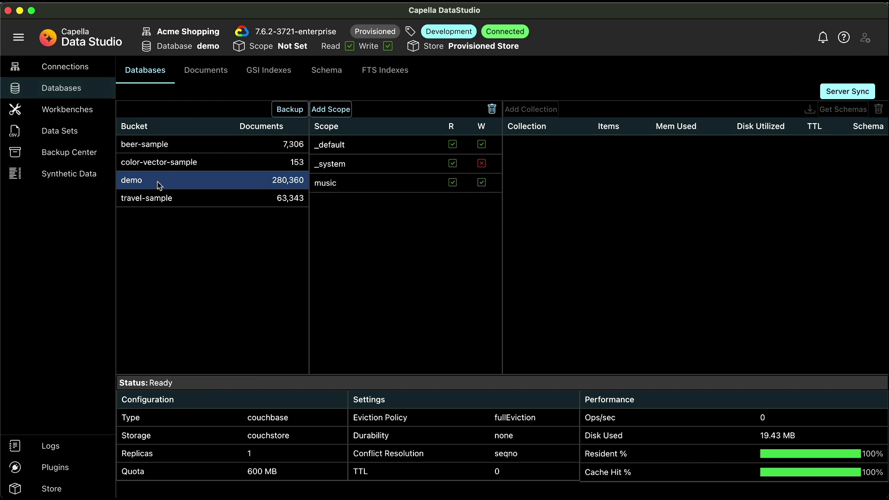
pyautogui.click(340, 185)
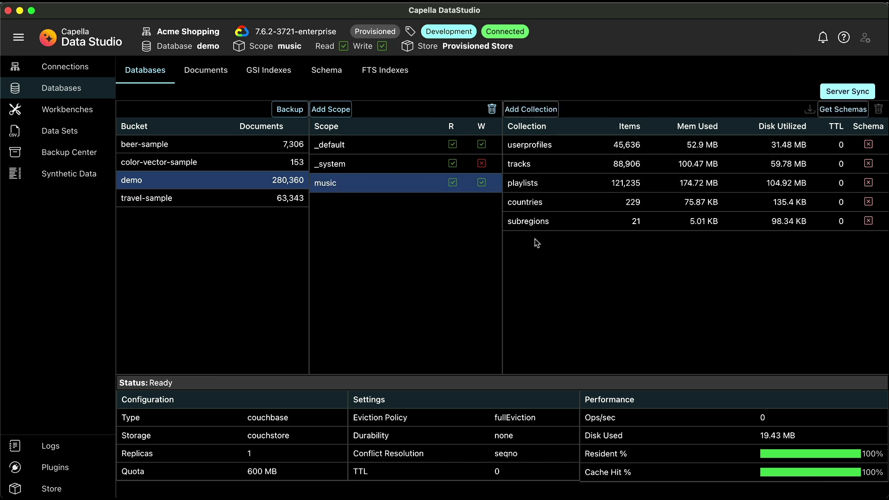
pyautogui.click(838, 111)
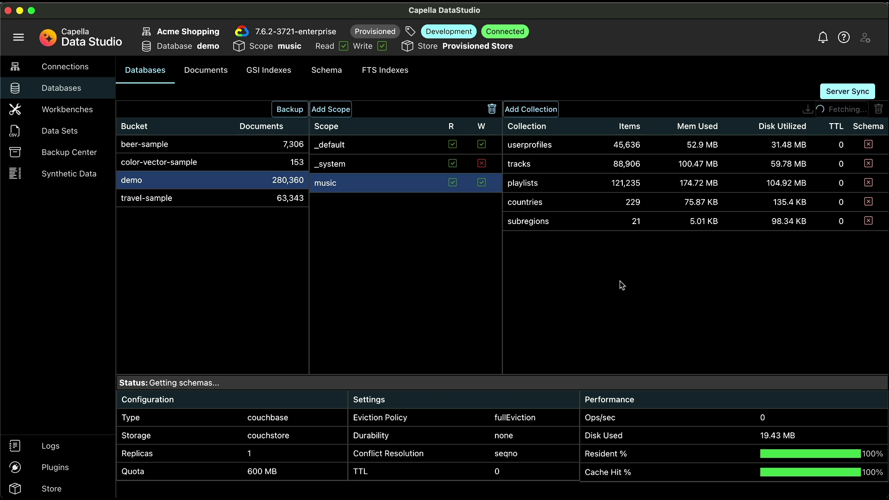
# Step: Review the music scope's userprofiles documents, GSI indexes including the country_code index statistics, and schema
pyautogui.click(209, 75)
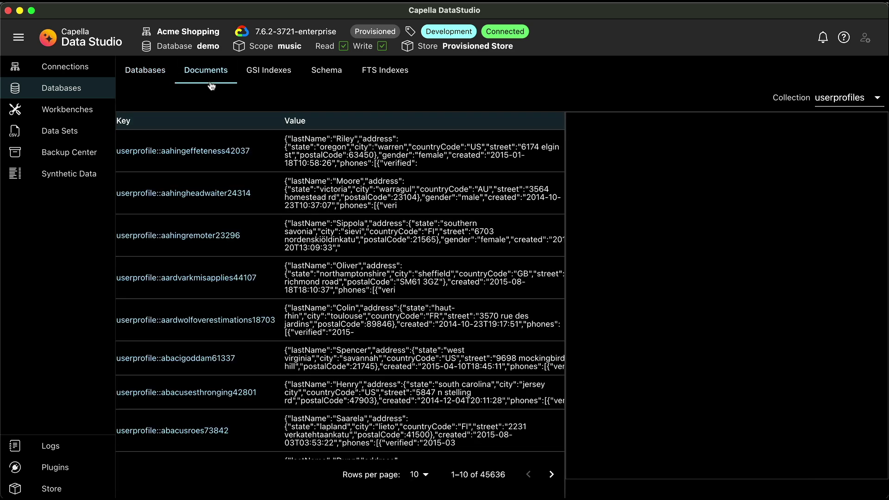
pyautogui.click(198, 154)
pyautogui.click(277, 79)
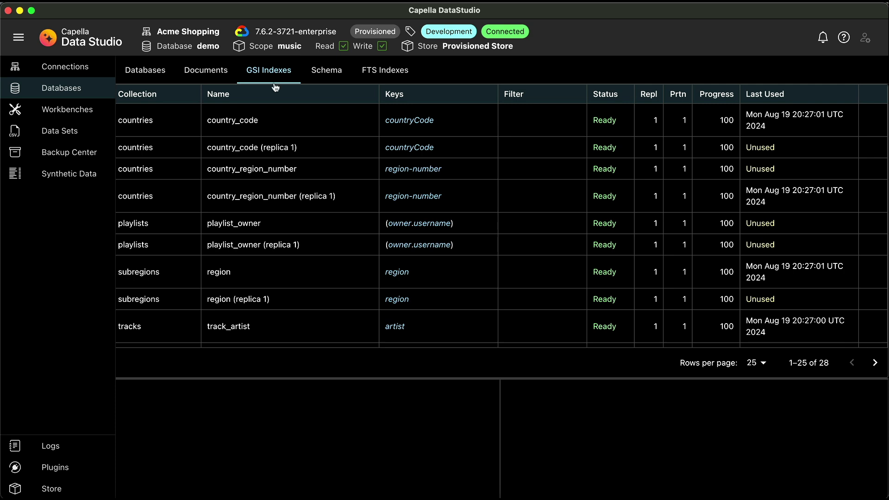
pyautogui.click(259, 120)
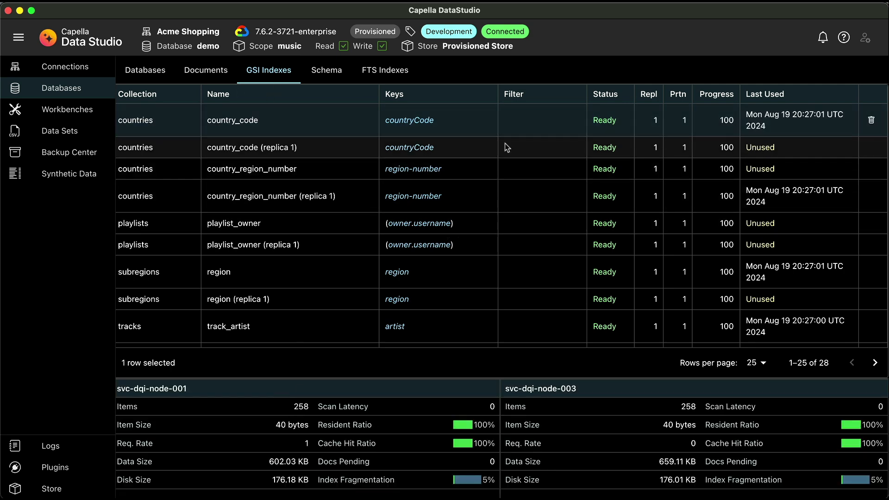
pyautogui.click(330, 71)
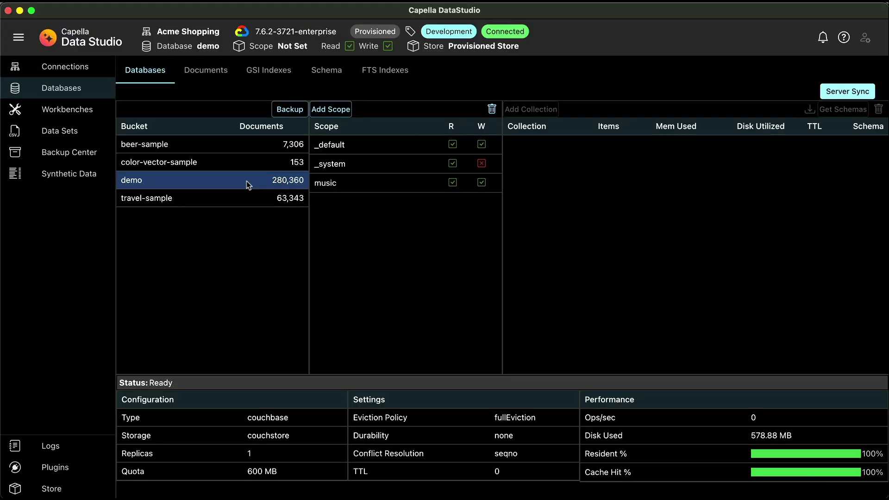
# Step: Add a scope named movies to the demo bucket
pyautogui.click(336, 110)
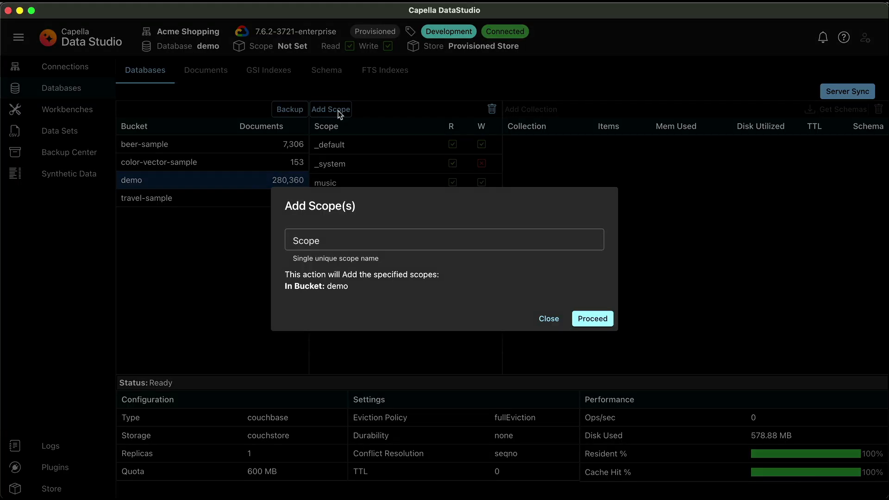
pyautogui.click(359, 238)
pyautogui.write('movies')
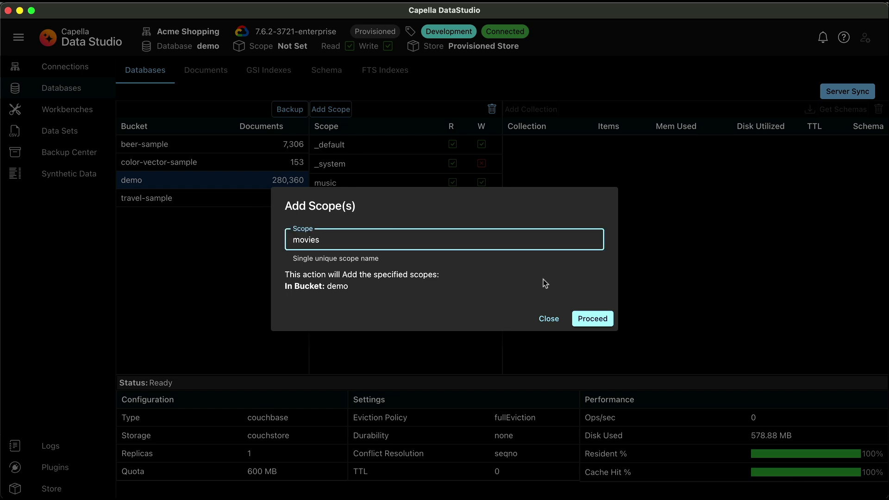
pyautogui.click(593, 321)
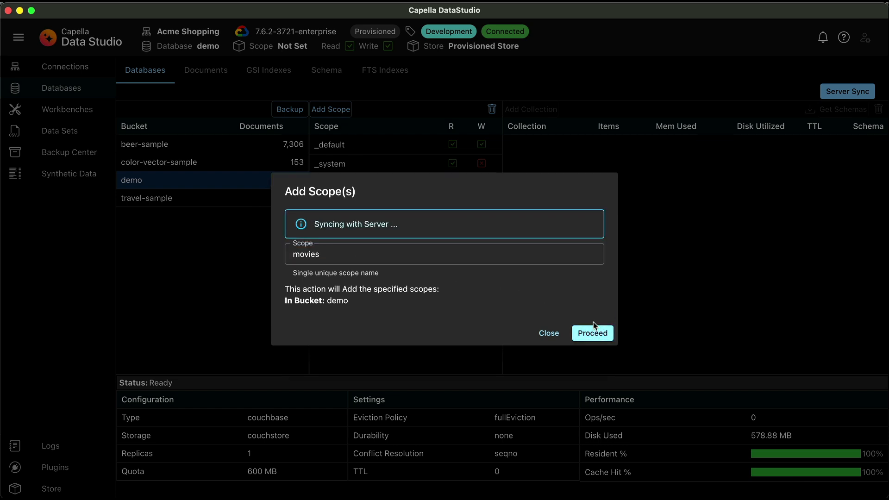
pyautogui.click(561, 333)
# Step: Add a collection named imdb without a TTL to the movies scope
pyautogui.click(375, 206)
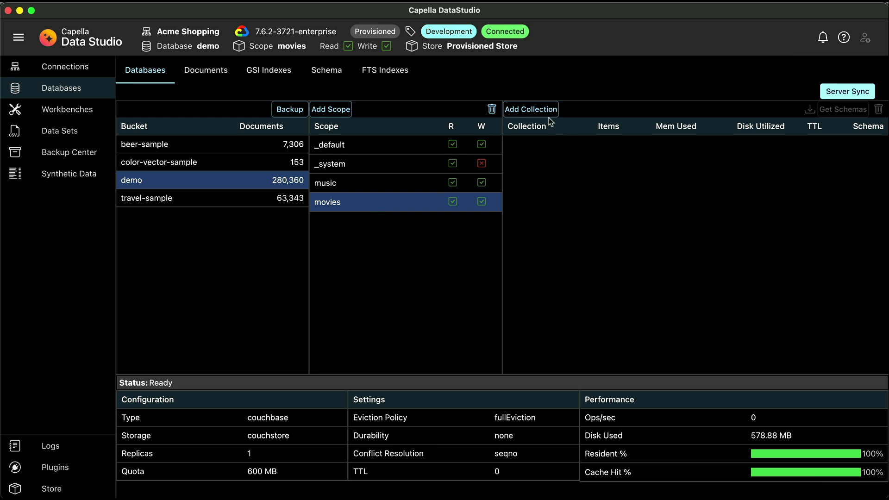
pyautogui.click(535, 109)
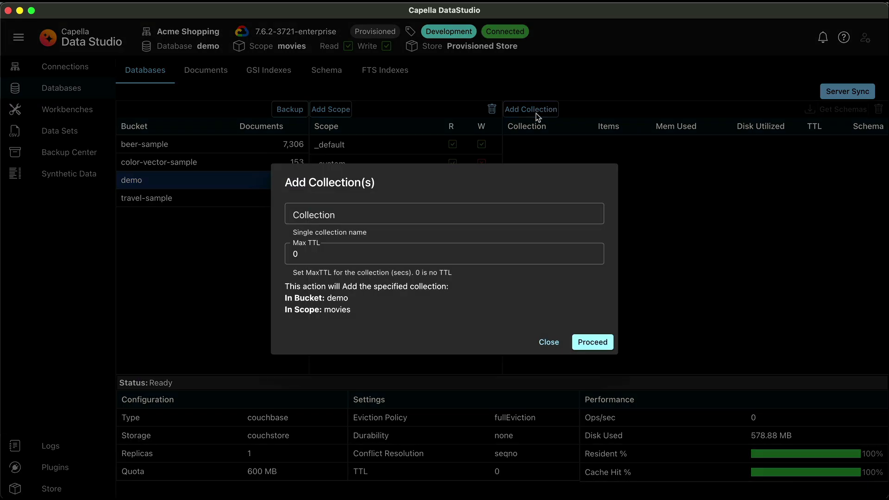
pyautogui.click(399, 215)
pyautogui.write('imdb')
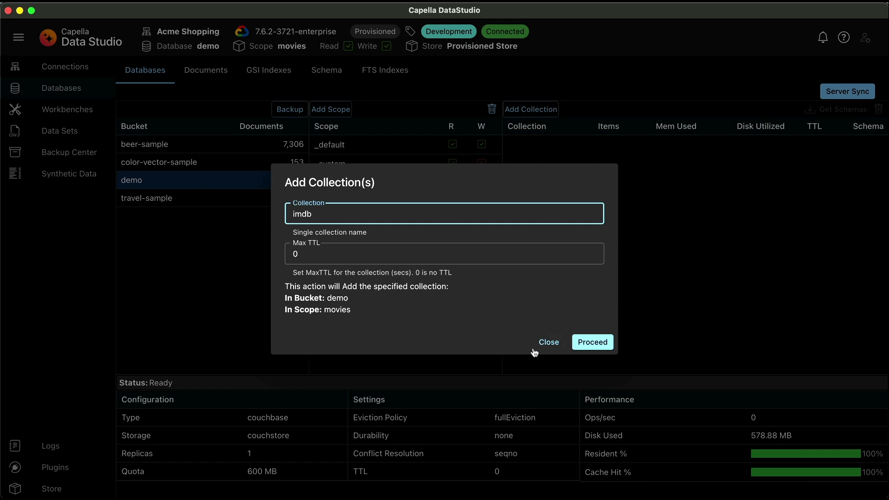
pyautogui.click(577, 343)
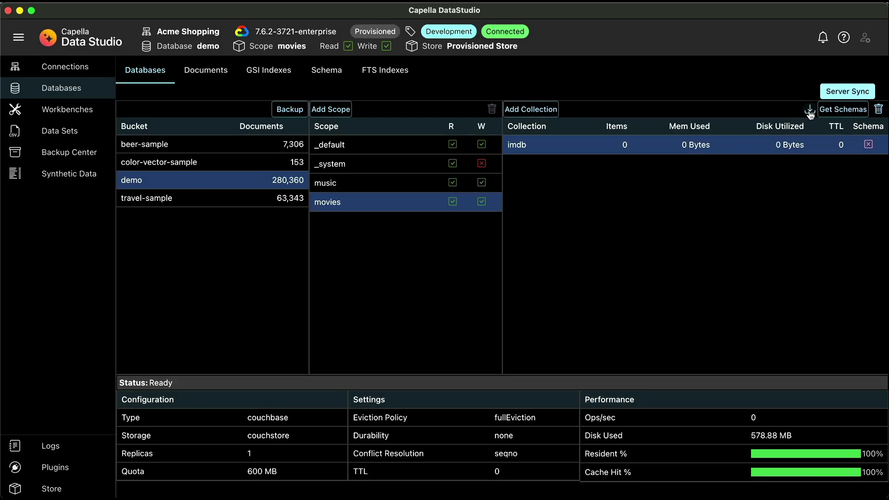
# Step: Start a local file import into the imdb collection with 25k-IMDb-movie-Dataset.csv from the DataSets folder as the data file
pyautogui.click(809, 110)
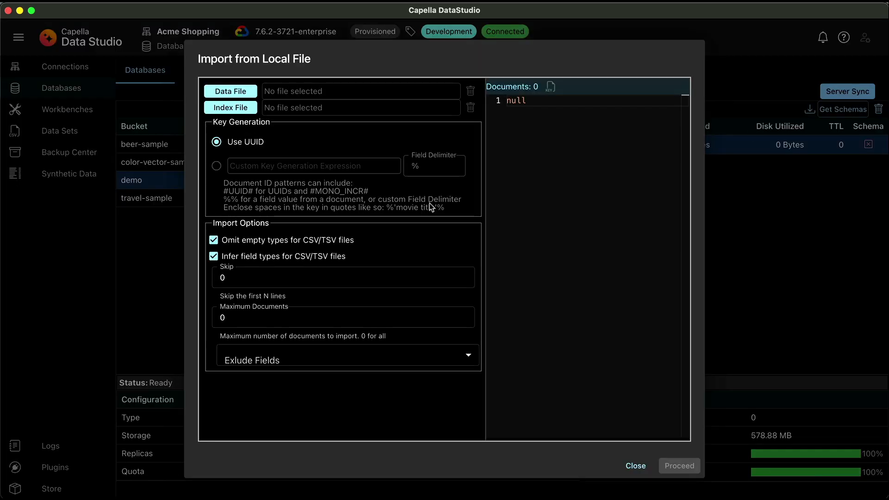
pyautogui.click(234, 93)
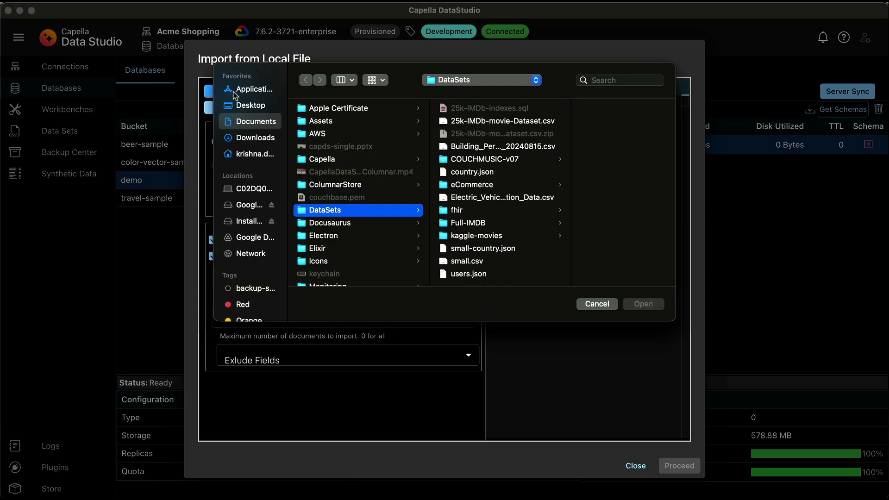
pyautogui.click(478, 121)
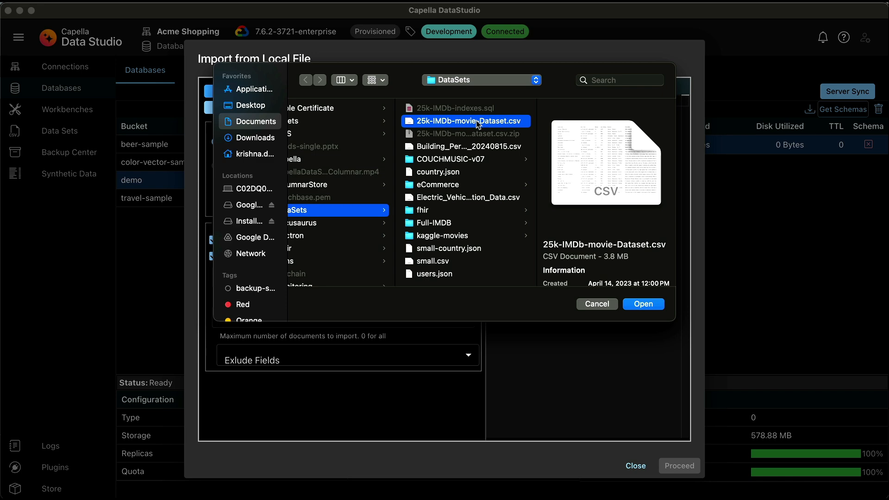
pyautogui.click(640, 304)
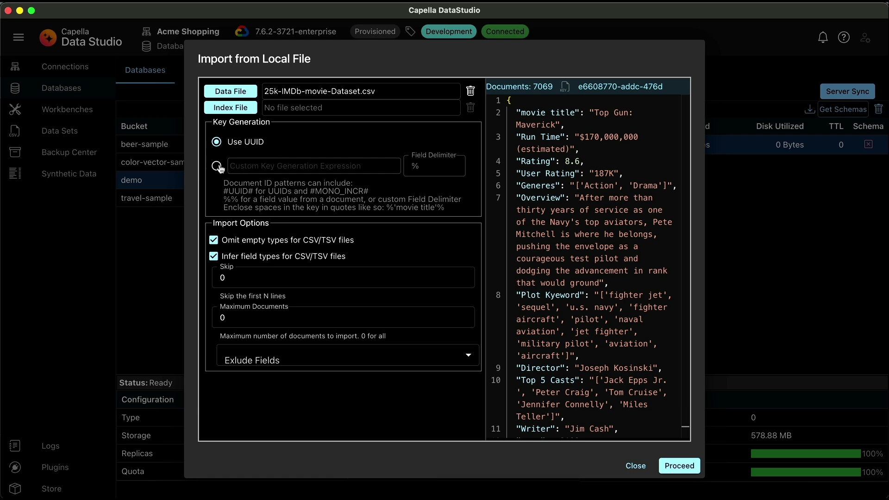
# Step: Set the import's key generation to the custom expression key::%'movie title'%
pyautogui.click(259, 165)
pyautogui.click(262, 166)
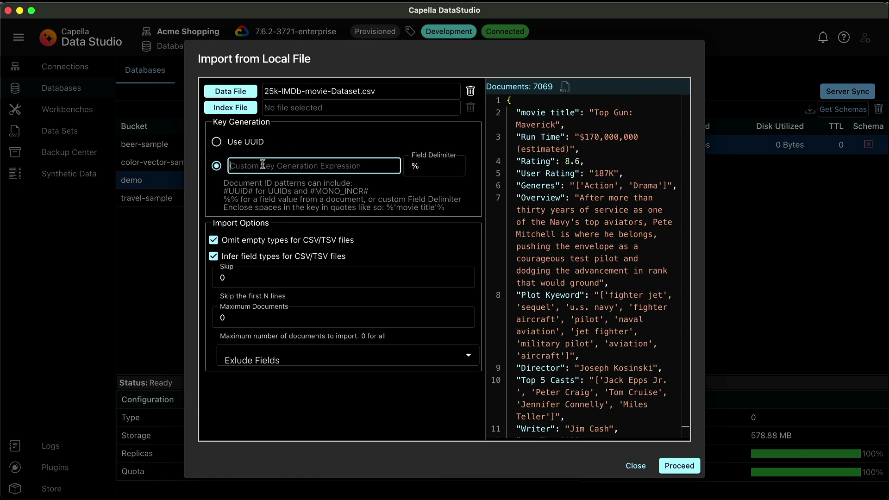
pyautogui.write('key::')
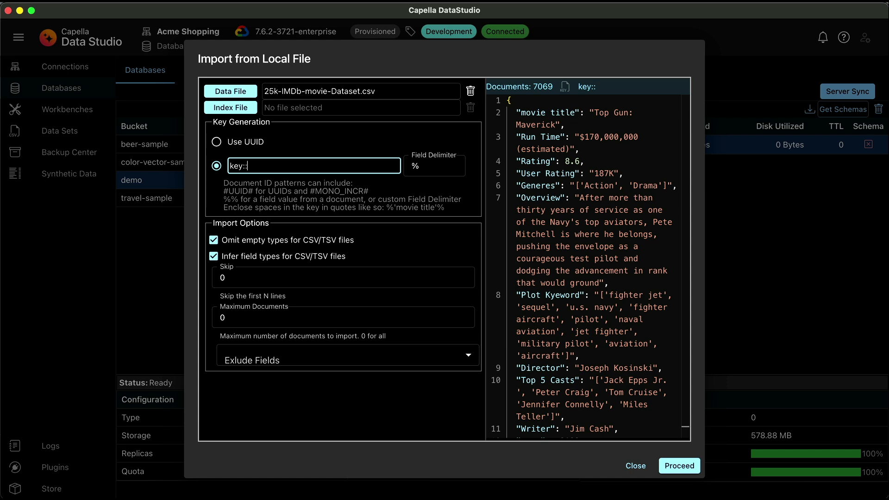
pyautogui.write('%%')
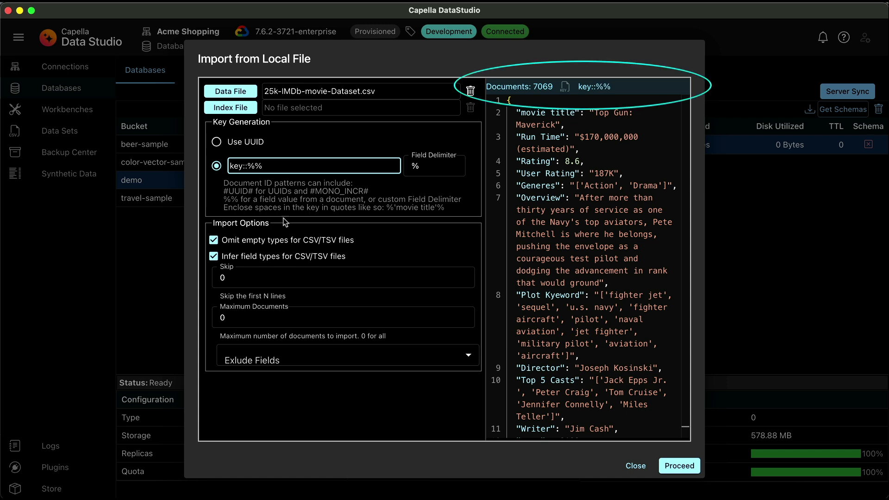
pyautogui.write("''")
pyautogui.write('movie')
pyautogui.write(' title')
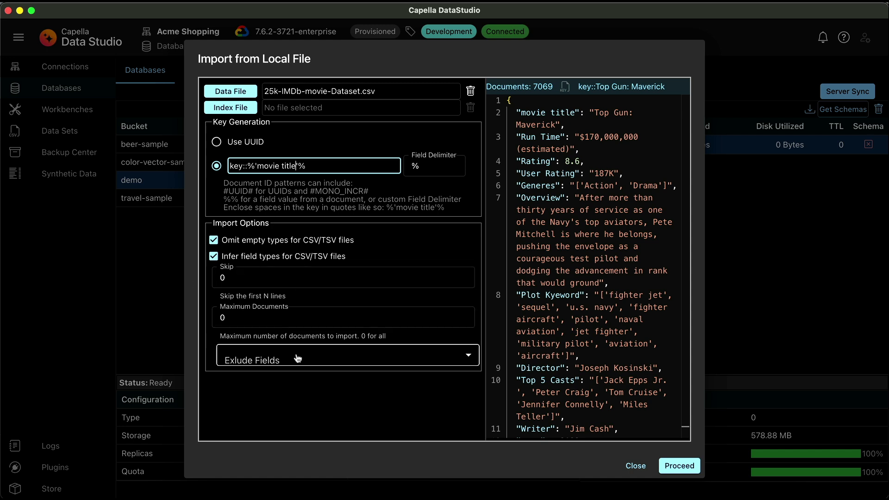
# Step: Exclude the Overview and Plot Kyeword fields and run the import into the imdb collection
pyautogui.click(384, 359)
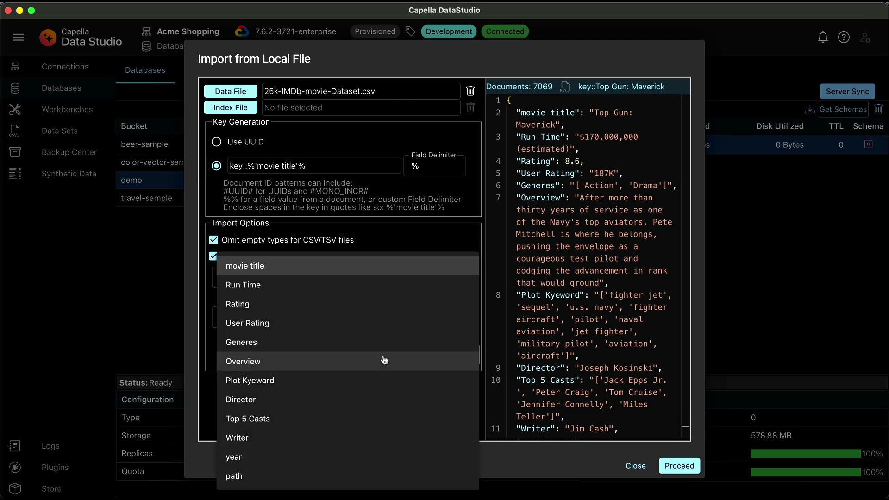
pyautogui.click(277, 366)
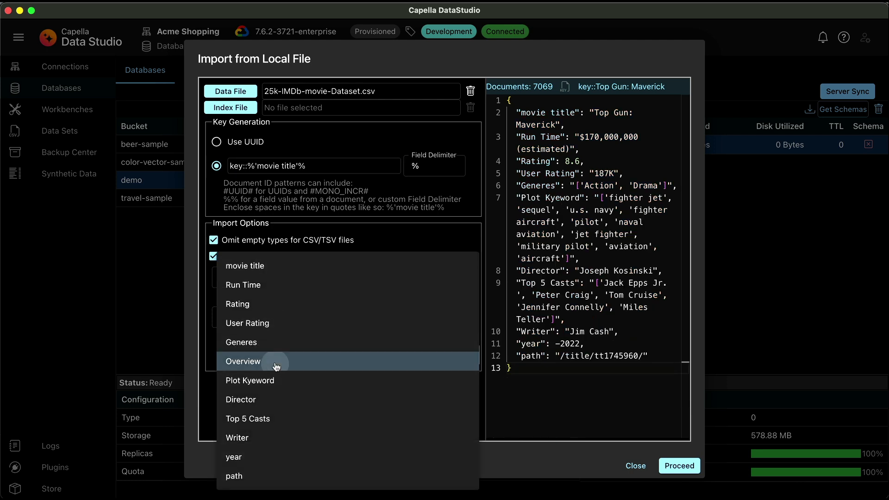
pyautogui.click(274, 381)
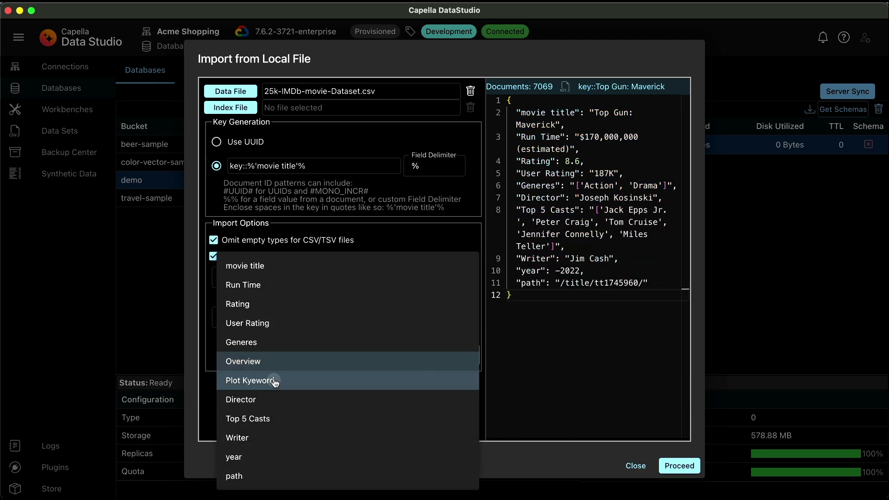
pyautogui.click(193, 299)
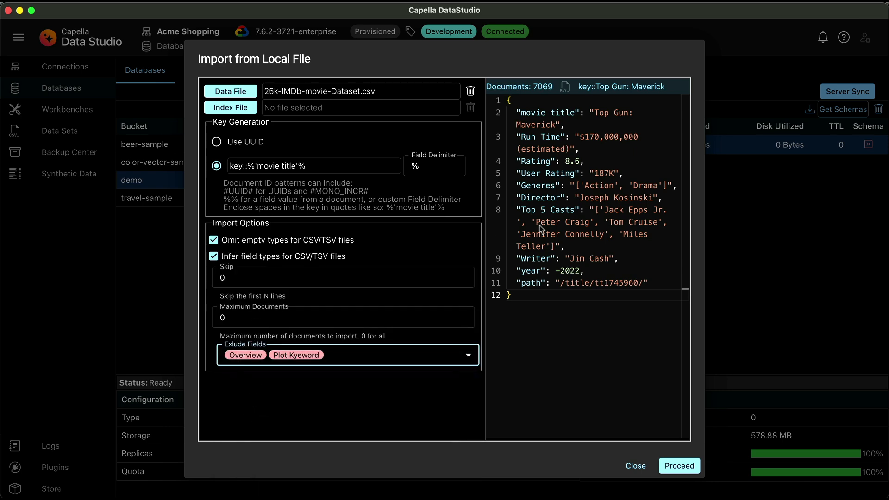
pyautogui.click(683, 465)
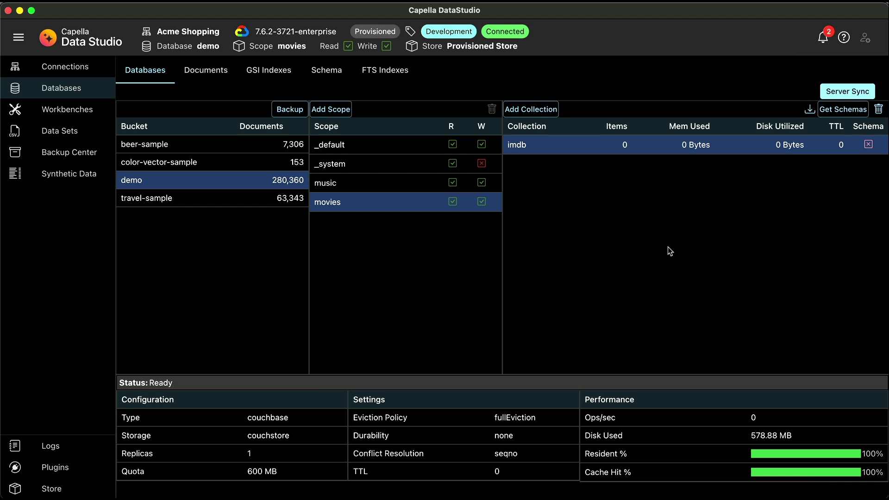
# Step: Check the import notifications, reload the movies scope, and fetch the schemas of its collections
pyautogui.click(823, 37)
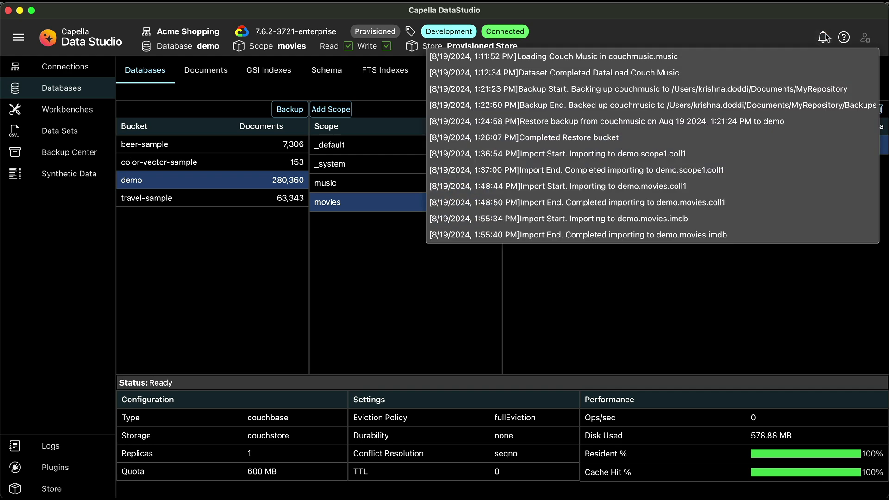
pyautogui.click(620, 263)
pyautogui.click(354, 204)
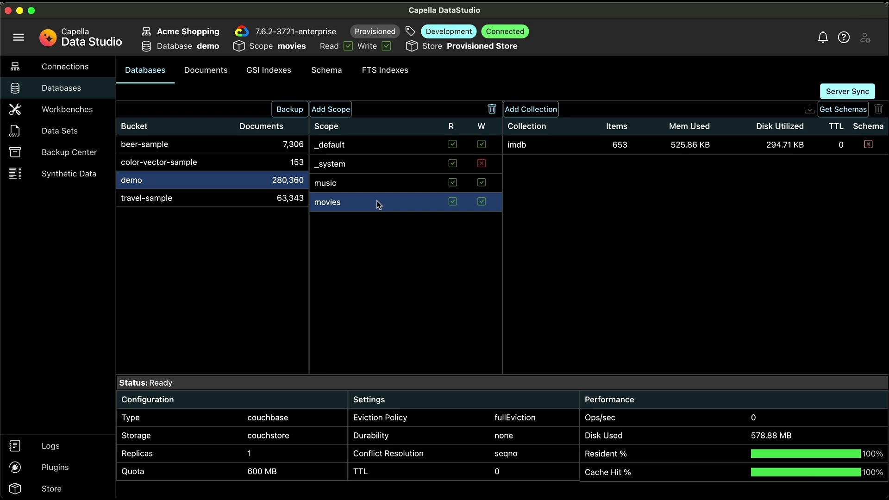
pyautogui.click(845, 110)
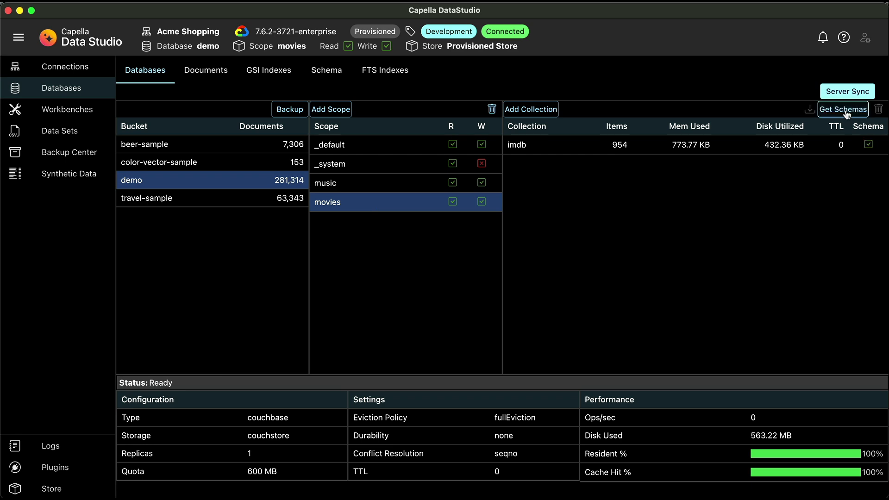
pyautogui.click(863, 147)
# Step: Examine the imported key::10,000 BC document and the schema of the imdb collection
pyautogui.click(216, 71)
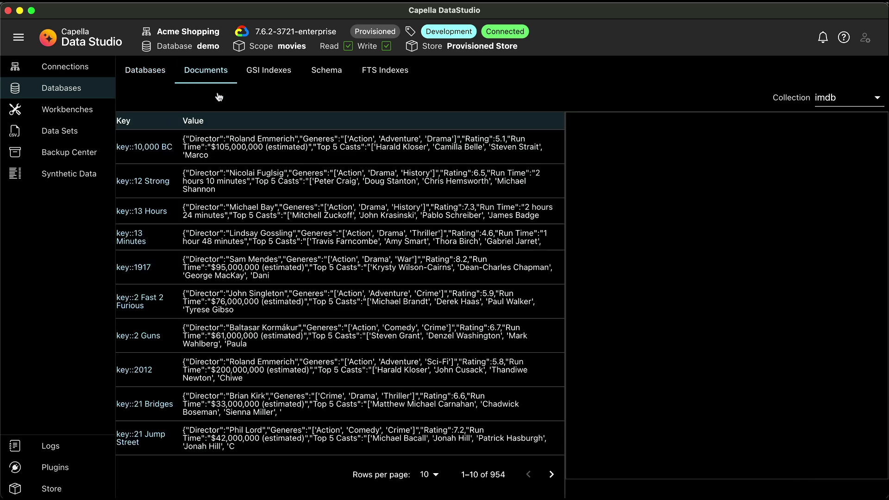
pyautogui.click(183, 142)
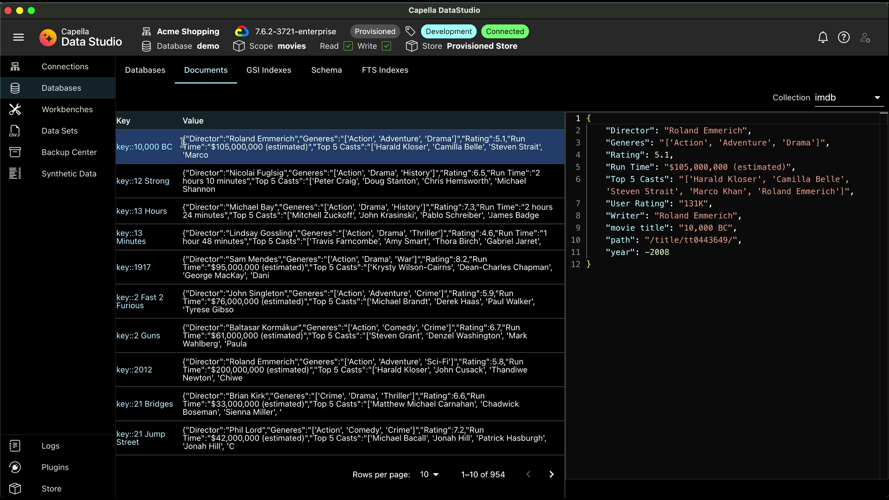
pyautogui.click(322, 74)
pyautogui.scroll(-2, 259, 142)
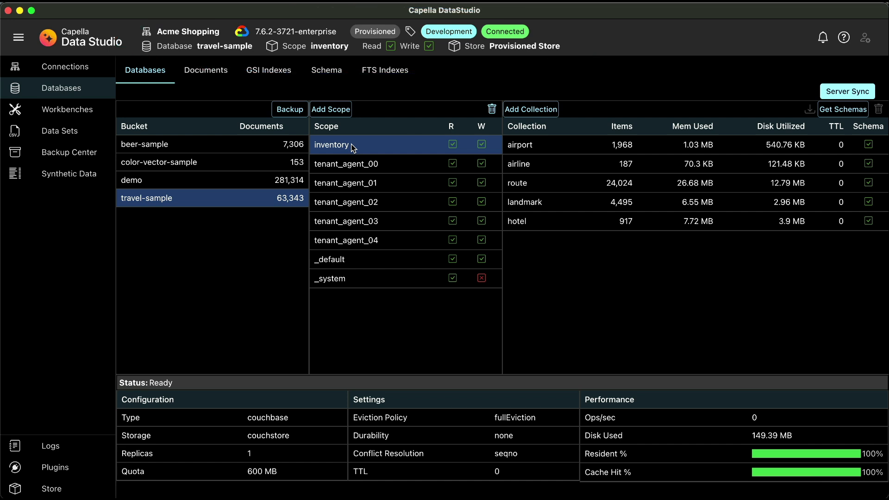
# Step: In the Workbench, examine the sample documents of the airline, landmark and hotel collections in travel-sample's inventory scope
pyautogui.click(77, 111)
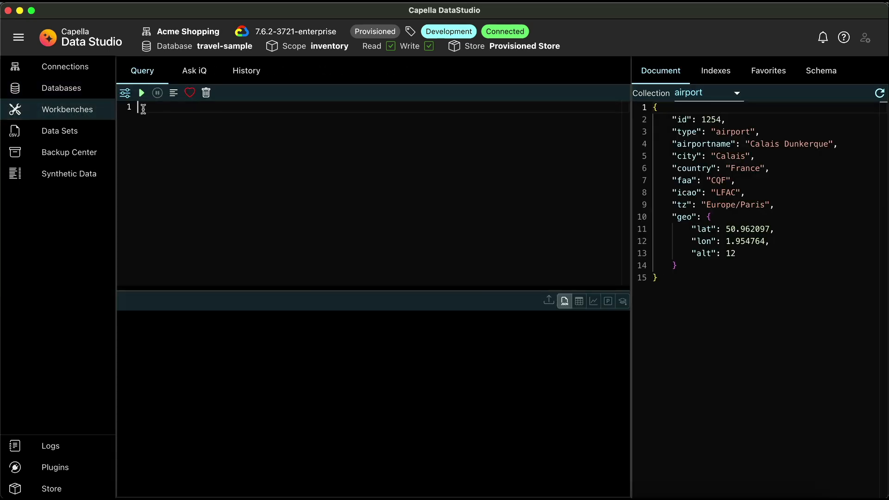
pyautogui.click(704, 93)
pyautogui.click(705, 136)
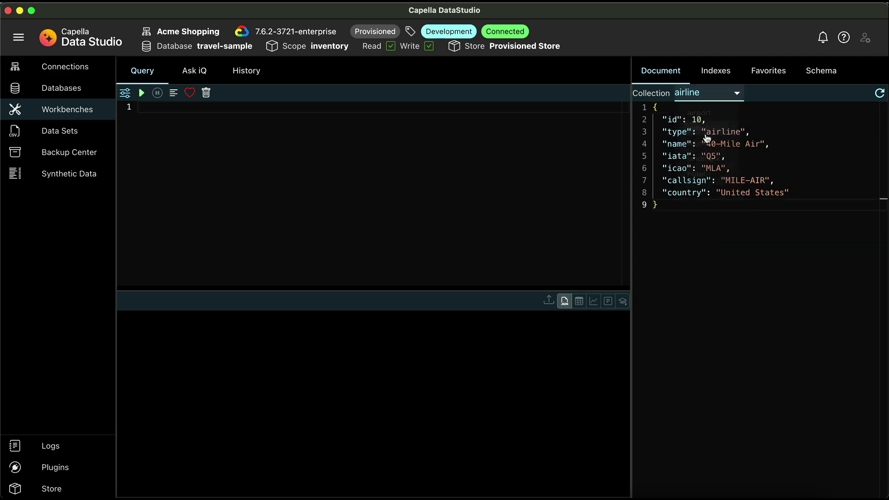
pyautogui.click(708, 96)
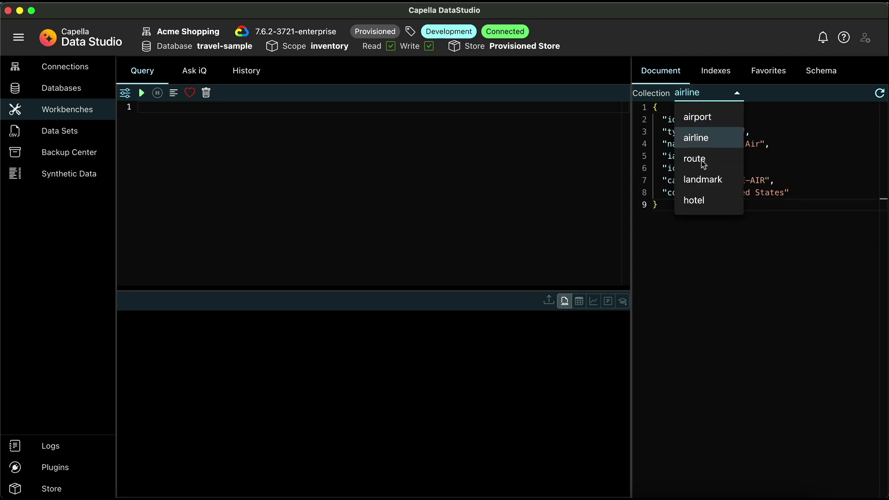
pyautogui.click(703, 179)
pyautogui.scroll(-1, 717, 223)
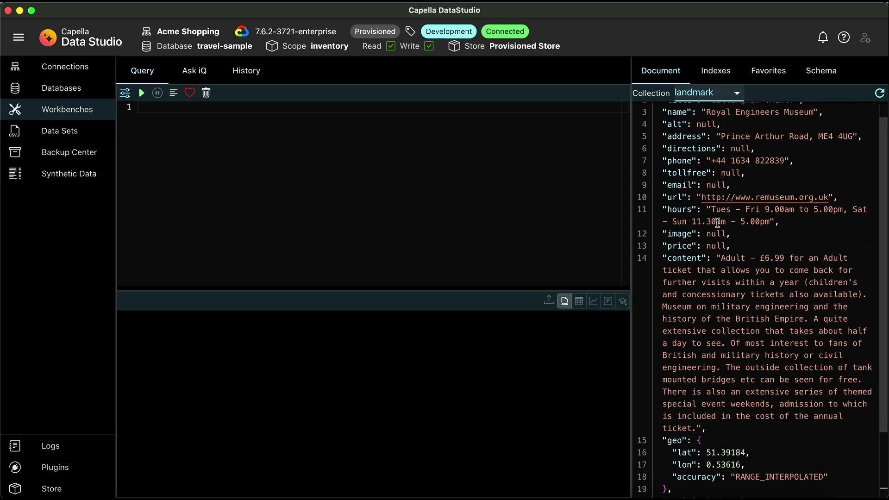
pyautogui.scroll(1, 717, 222)
pyautogui.click(698, 99)
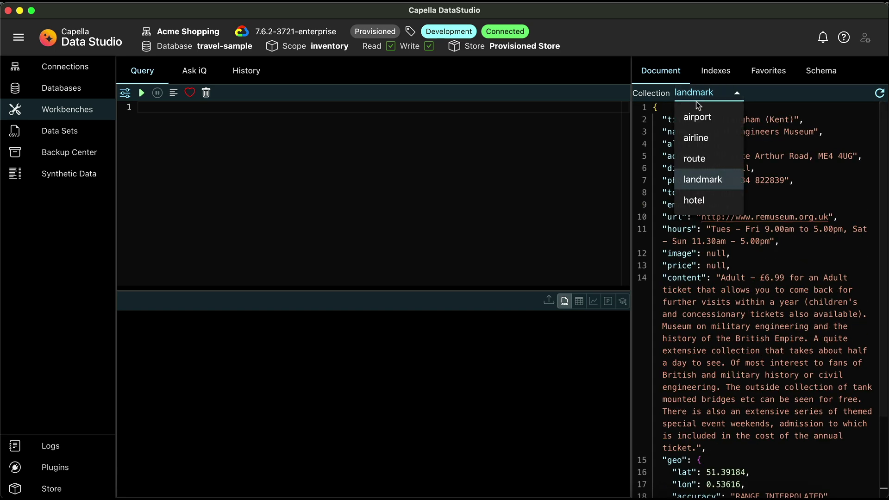
pyautogui.click(698, 201)
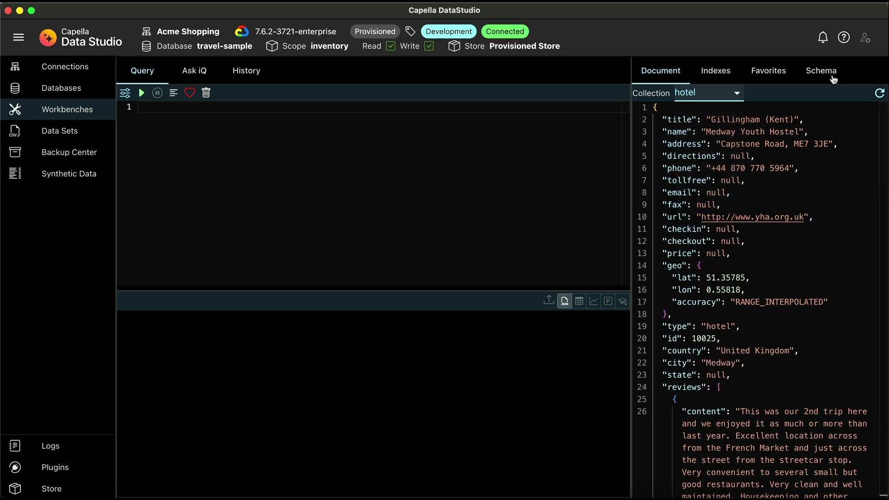
# Step: Review the indexes and the schema of the inventory scope beside the query editor
pyautogui.click(709, 73)
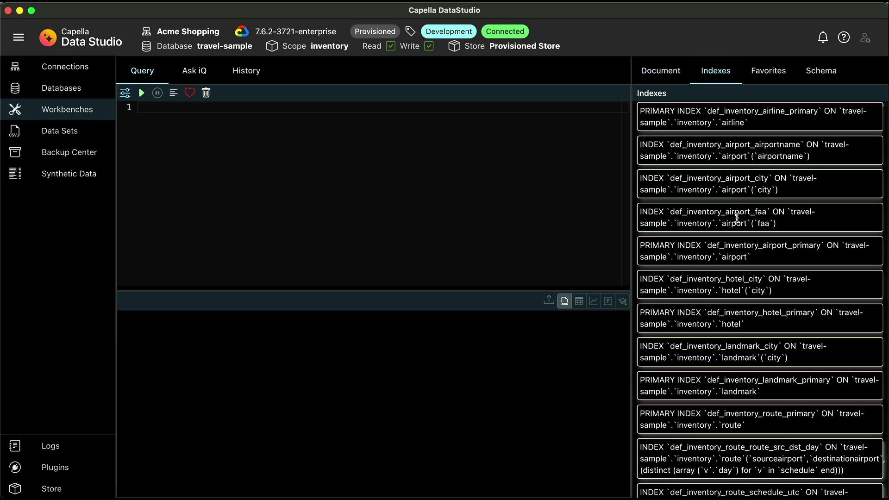
pyautogui.scroll(-3, 737, 217)
pyautogui.scroll(3, 737, 217)
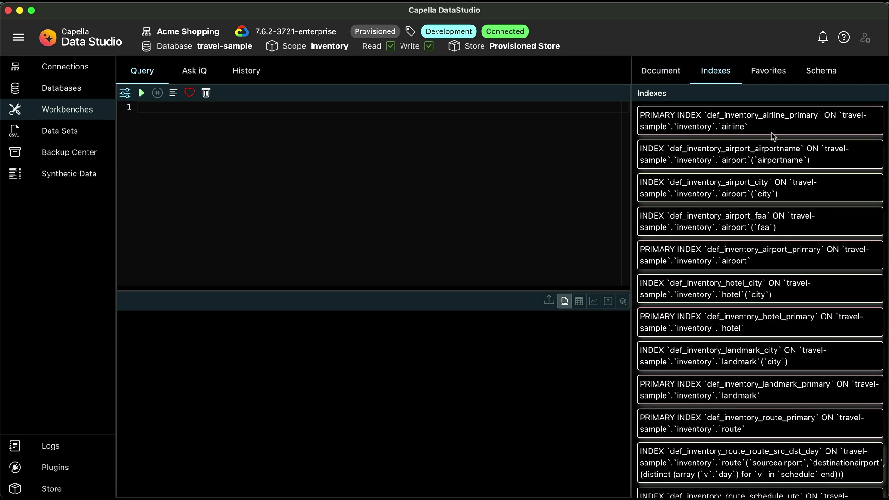
pyautogui.click(817, 78)
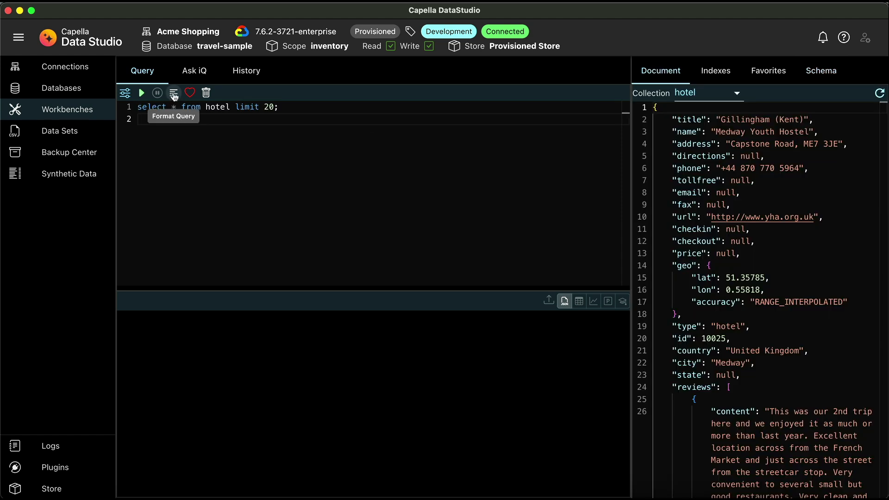
# Step: Format and run the query select * from hotel limit 20; and look through its JSON results
pyautogui.click(173, 94)
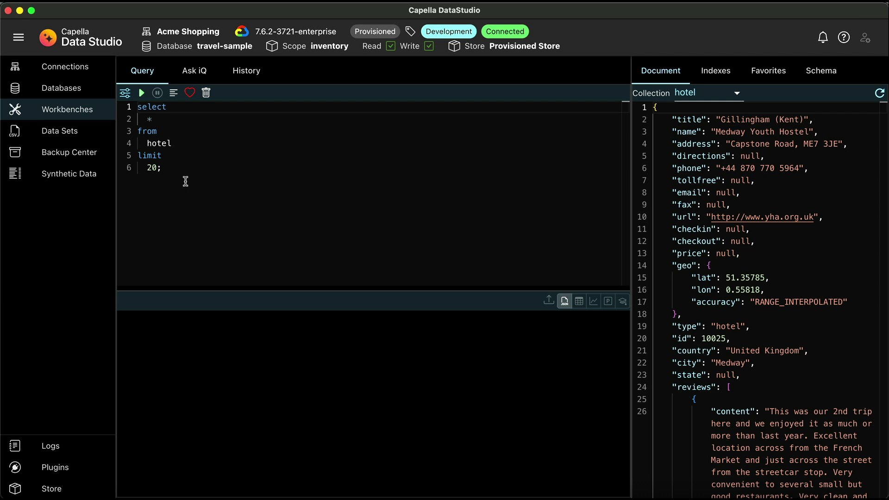
pyautogui.click(142, 94)
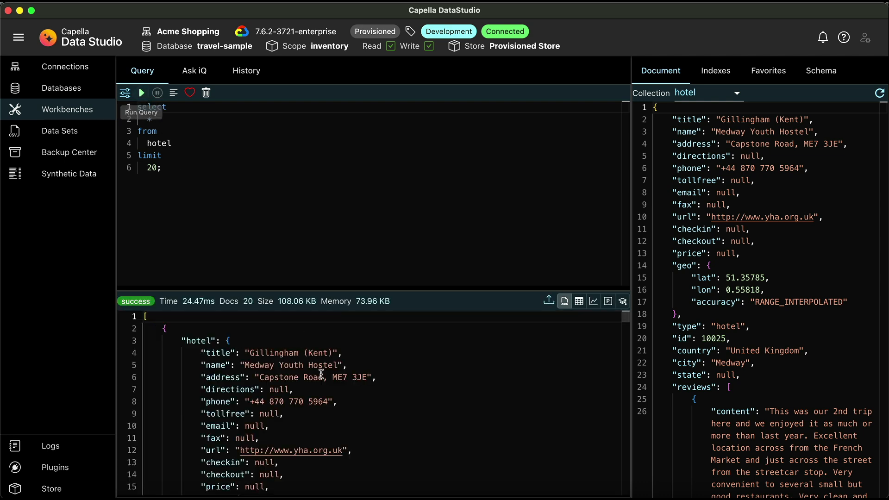
pyautogui.scroll(-3, 468, 389)
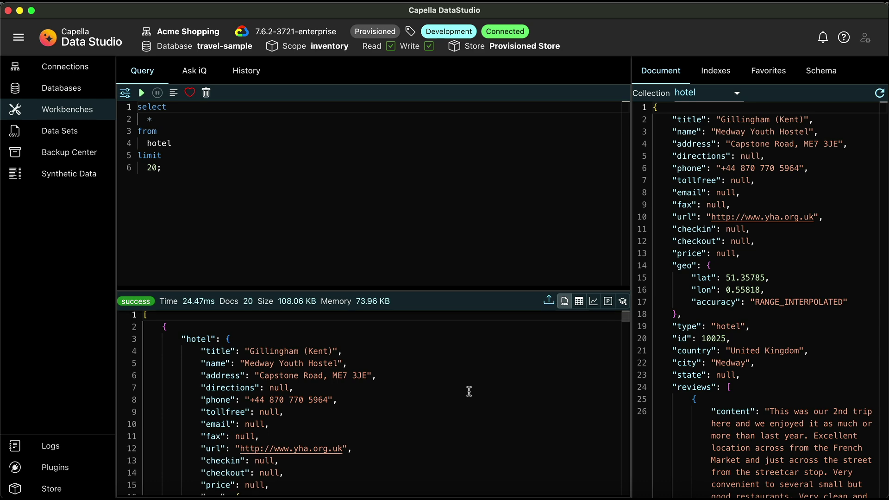
pyautogui.scroll(-10, 469, 391)
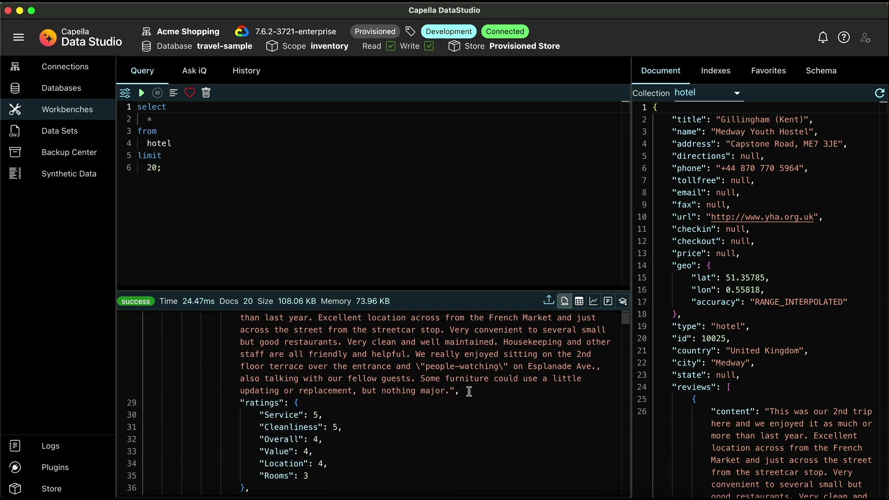
pyautogui.scroll(13, 469, 391)
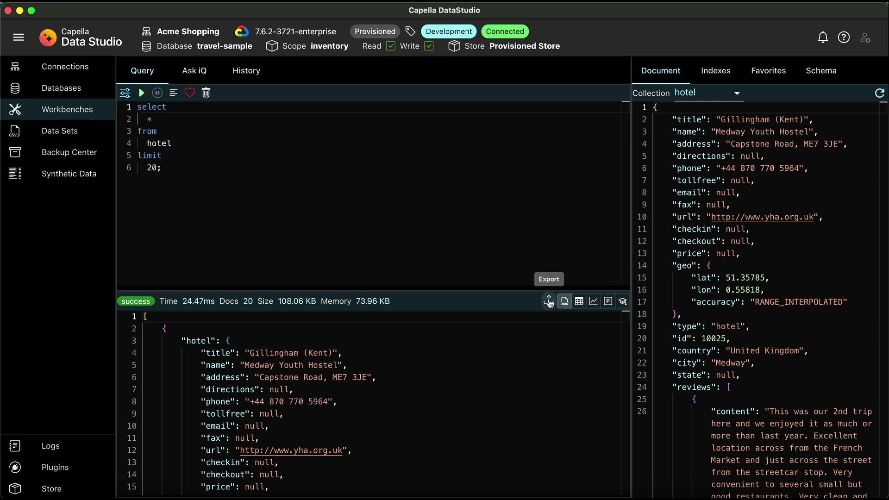
# Step: Show the query results as a table and hide the phone and tollfree columns
pyautogui.click(579, 302)
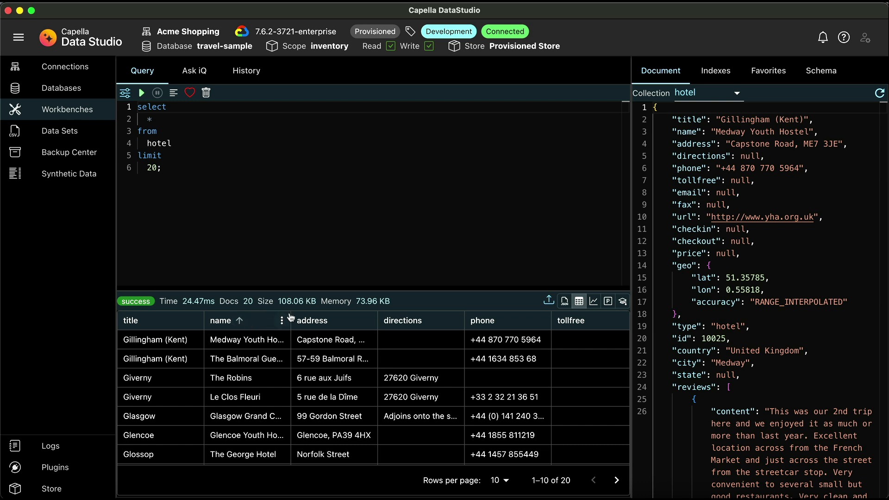
pyautogui.click(369, 321)
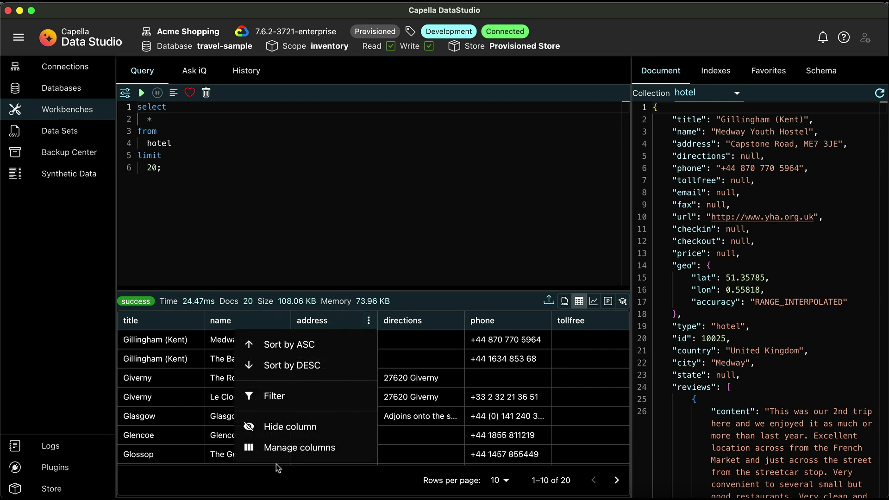
pyautogui.click(279, 447)
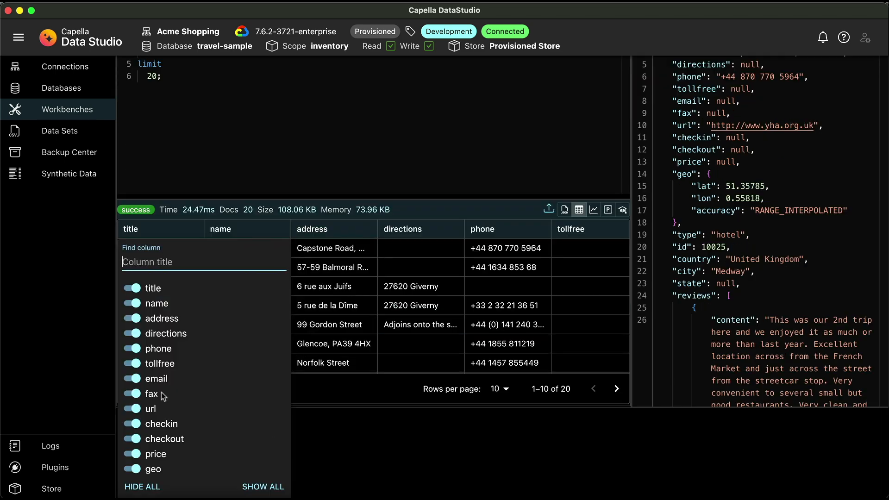
pyautogui.click(129, 349)
pyautogui.click(129, 364)
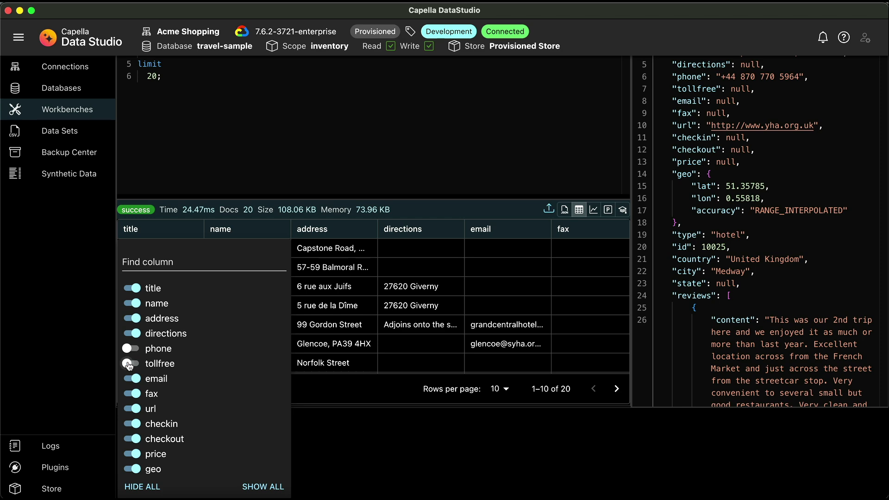
pyautogui.click(359, 152)
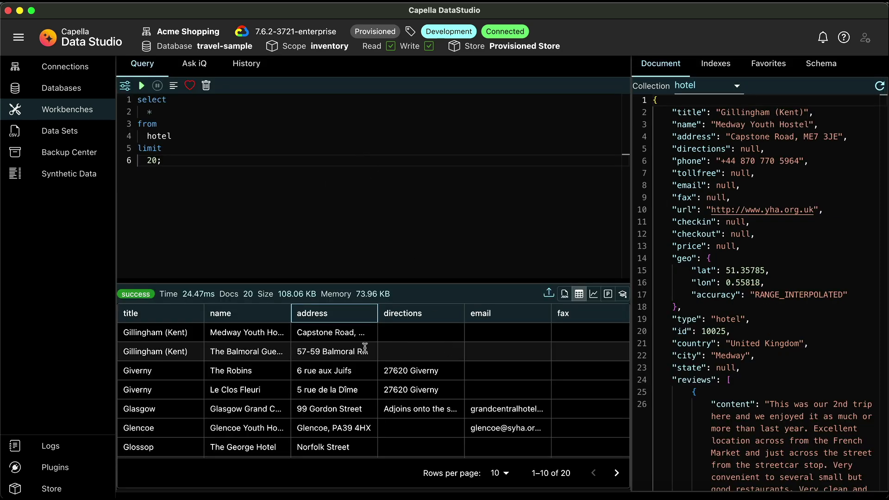
# Step: Filter the result table's address column by norfolk, and clear the filter
pyautogui.click(368, 314)
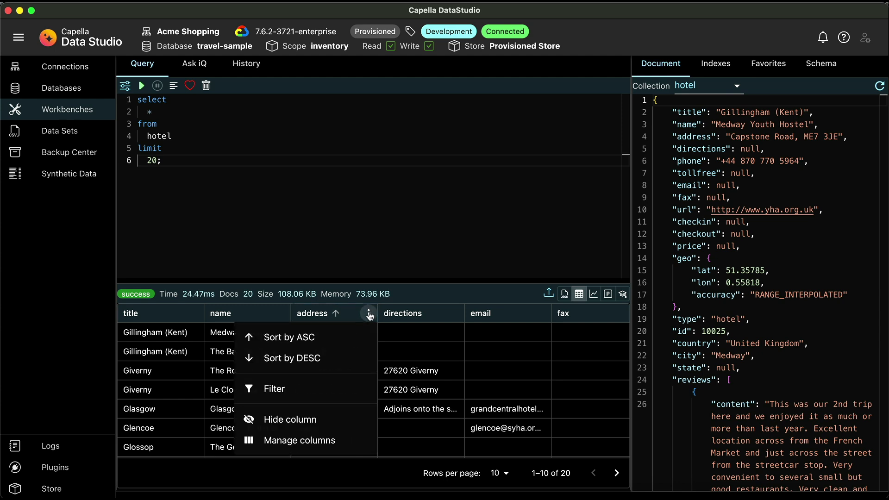
pyautogui.click(294, 391)
pyautogui.write('norfolk')
pyautogui.click(262, 407)
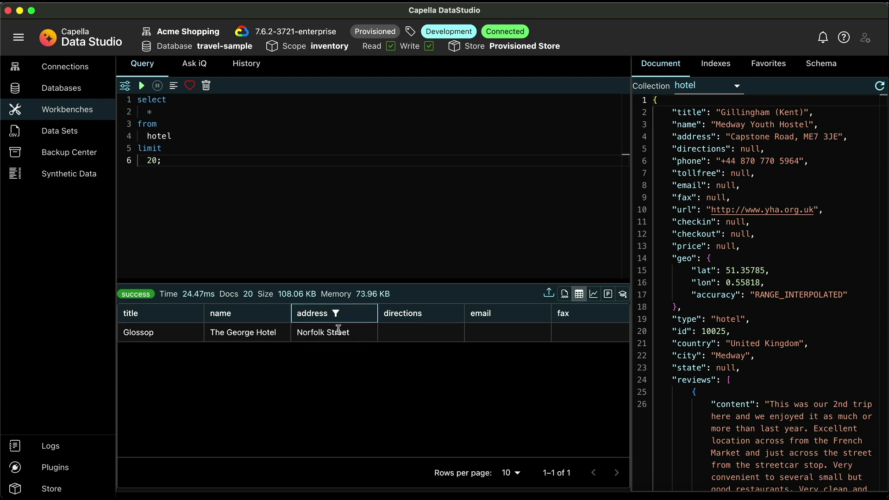
pyautogui.click(433, 231)
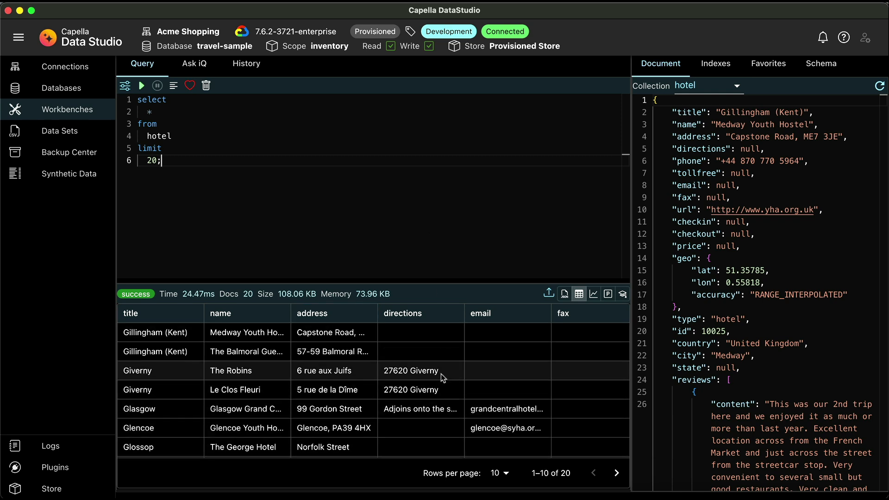
# Step: View the query results as a chart, and examine the query plan and the index recommendations
pyautogui.click(593, 294)
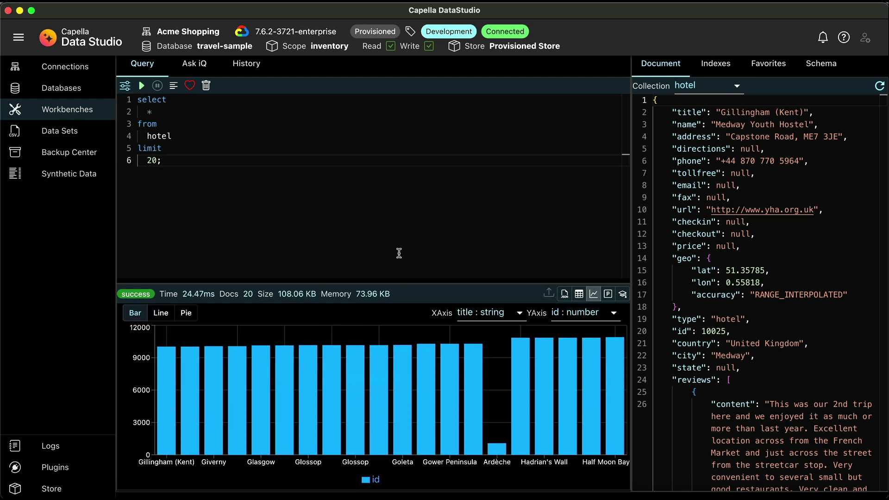
pyautogui.click(608, 294)
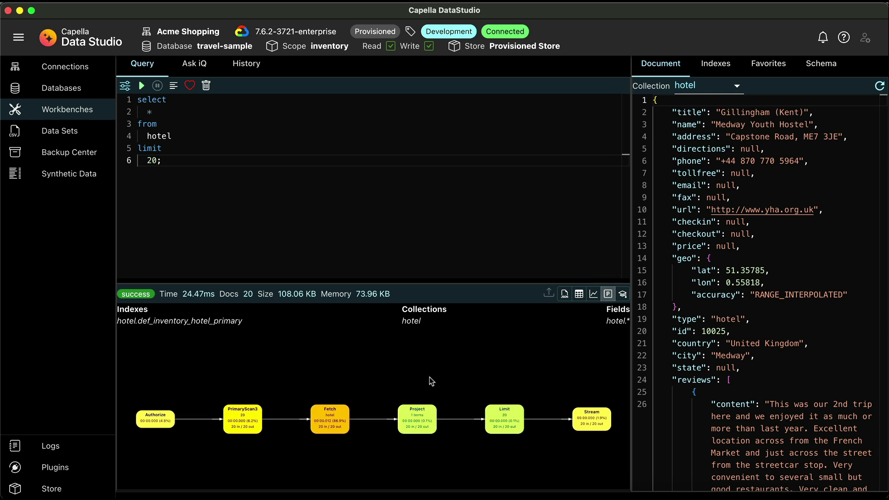
pyautogui.click(623, 294)
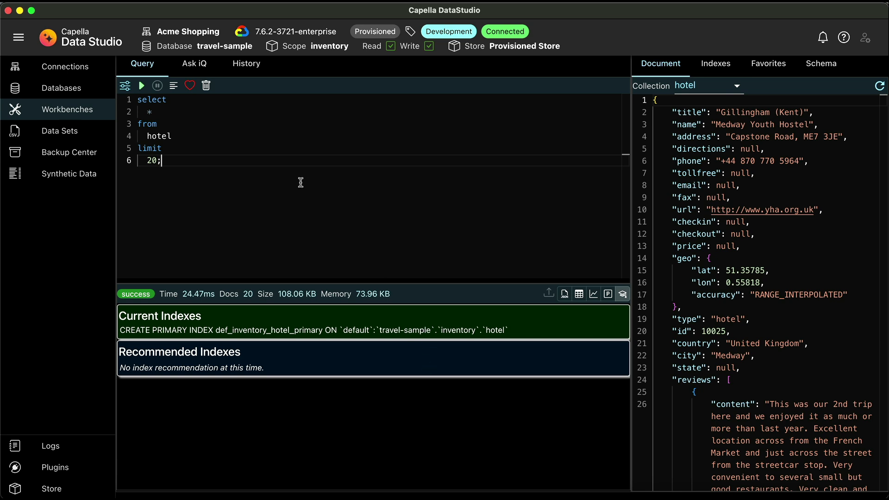
# Step: Save the query as a favorite titled Sample demo with the description This was a demo and the tag Simple Select
pyautogui.click(189, 86)
pyautogui.write('Sample demo')
pyautogui.press('Tab')
pyautogui.write('This was a demo')
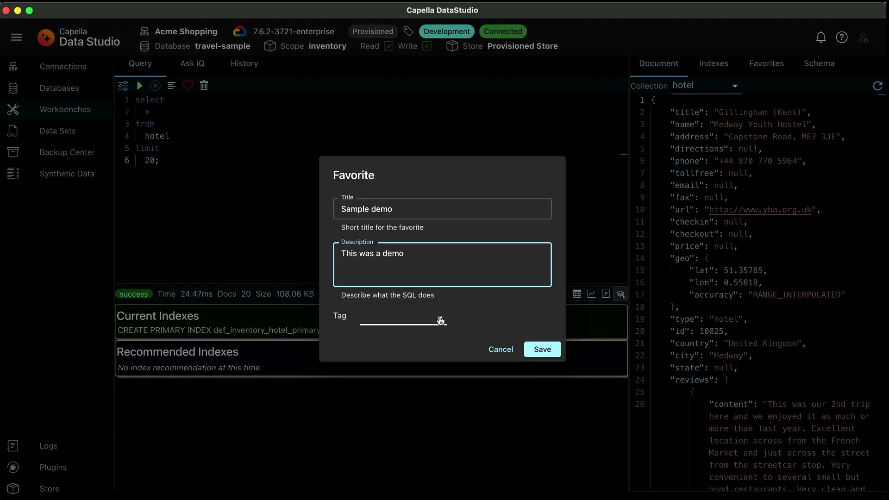
pyautogui.click(440, 318)
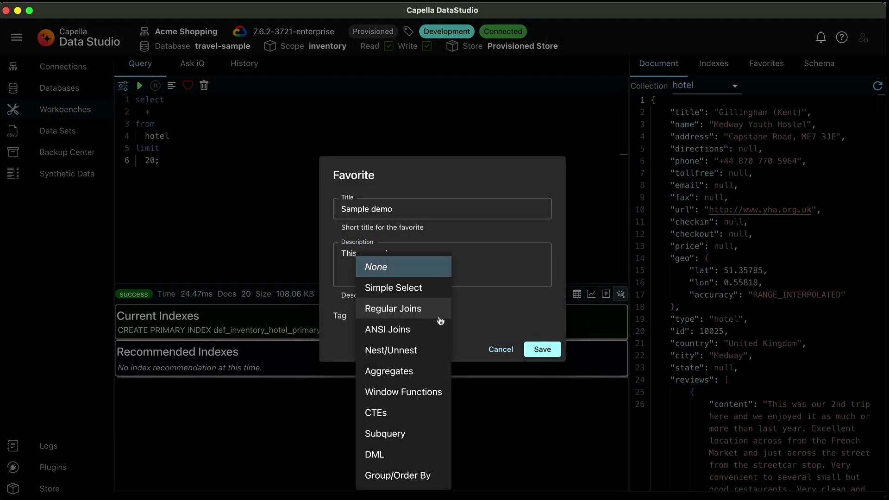
pyautogui.click(418, 289)
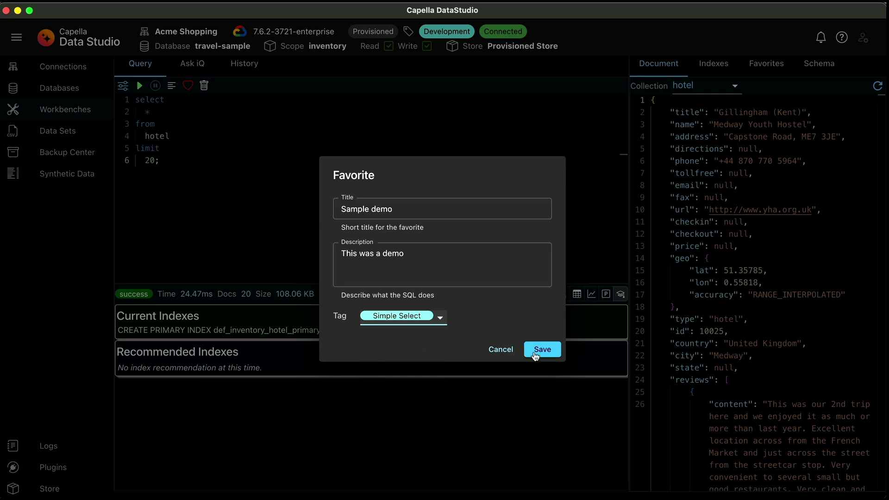
pyautogui.click(535, 350)
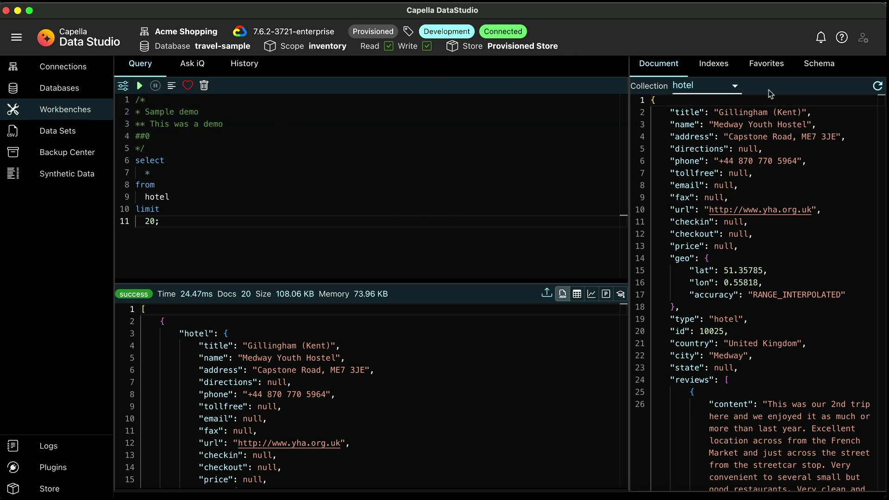
# Step: Load the favorite query Example of Group by and Order by into the editor and run it
pyautogui.click(766, 63)
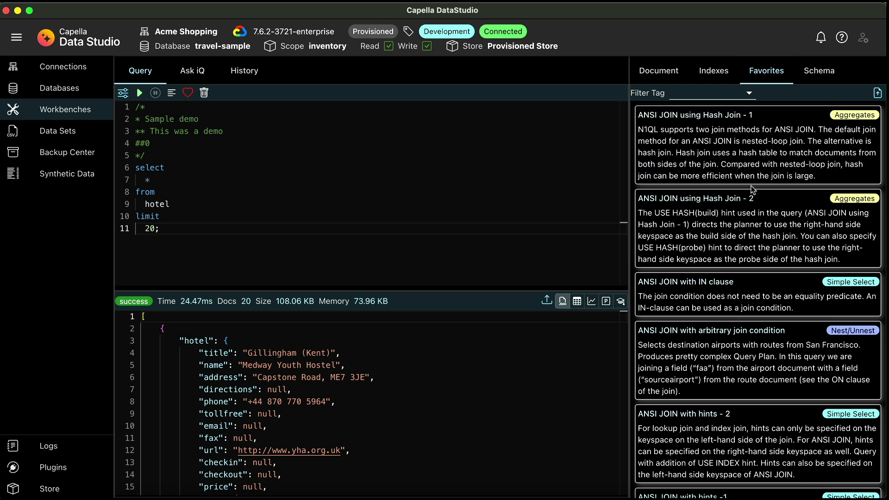
pyautogui.scroll(-3, 761, 153)
pyautogui.scroll(-20, 752, 190)
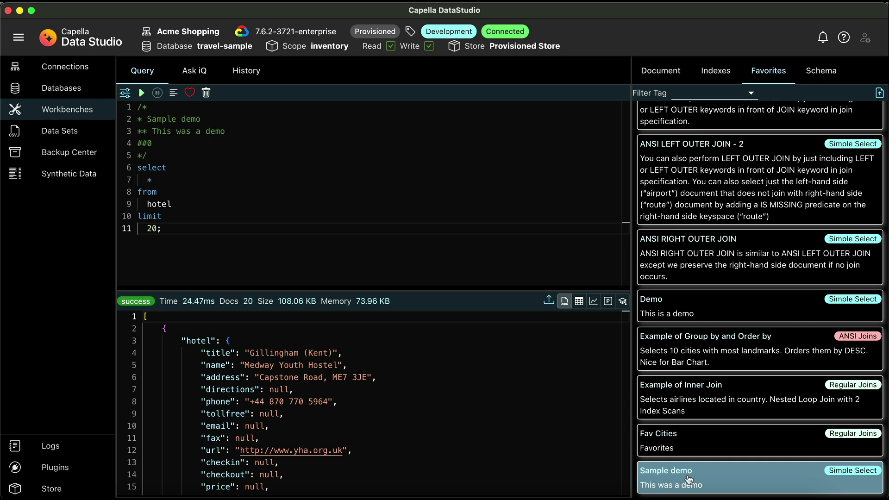
pyautogui.scroll(1, 741, 426)
pyautogui.scroll(2, 741, 426)
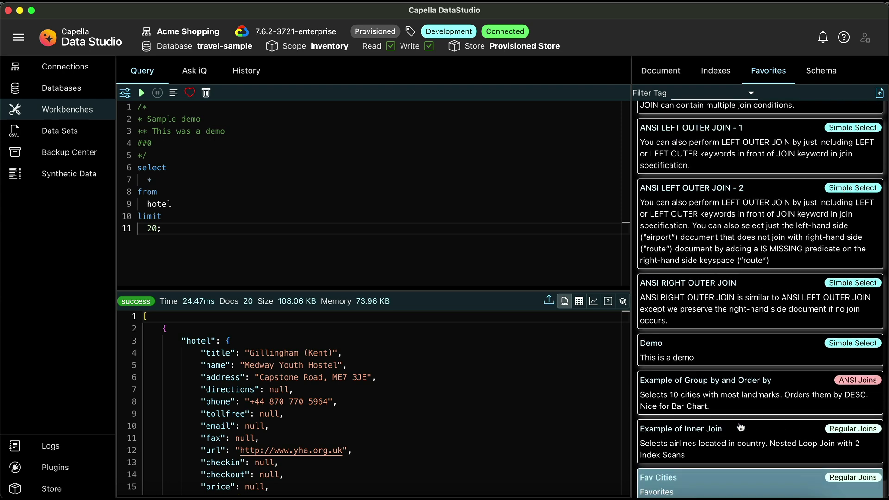
pyautogui.scroll(-2, 740, 426)
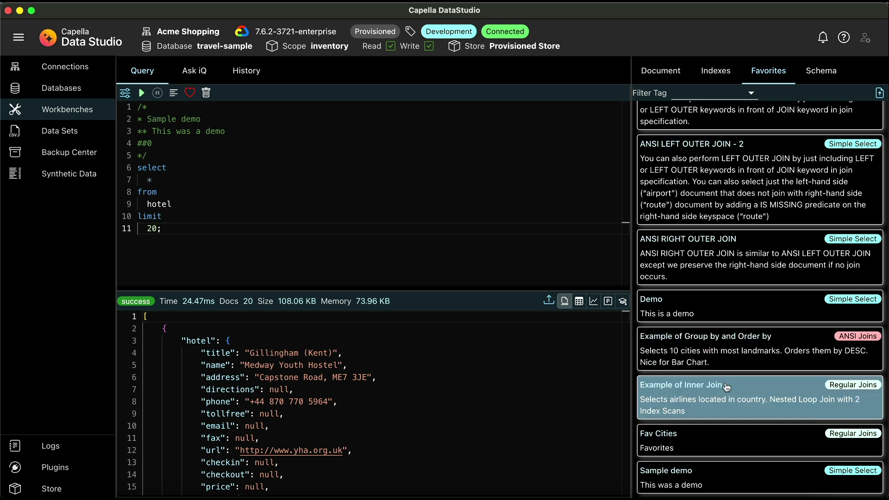
pyautogui.click(729, 362)
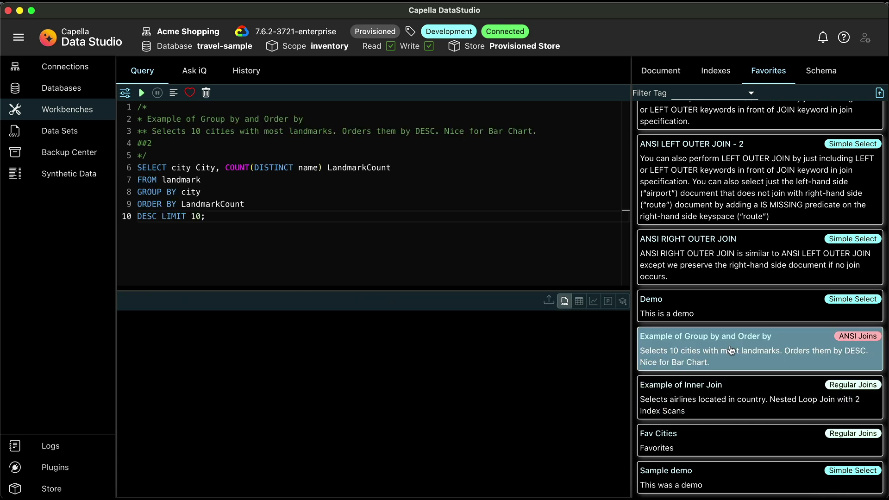
pyautogui.click(143, 94)
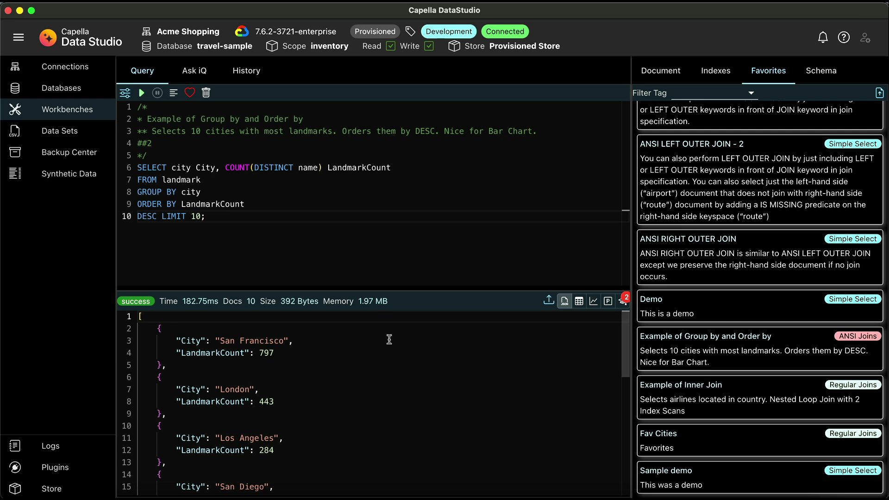
# Step: View the query results as a table, then as bar, line and pie charts, and return to the bar chart
pyautogui.click(579, 302)
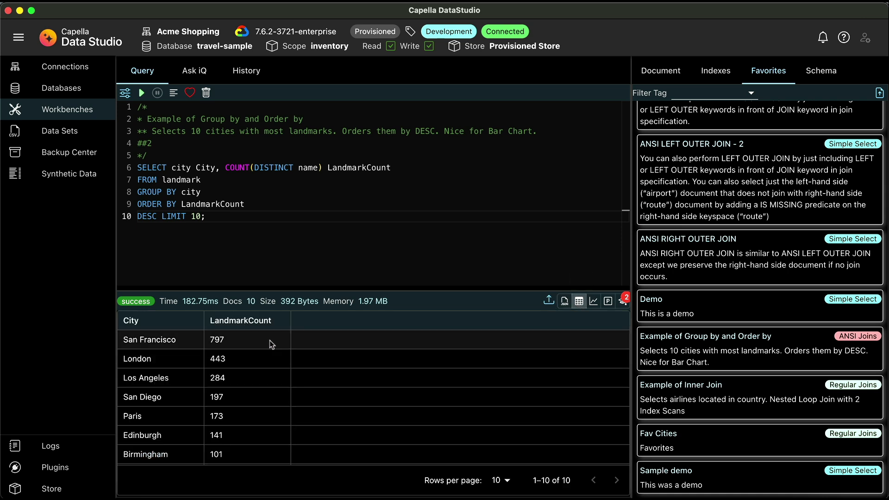
pyautogui.click(592, 302)
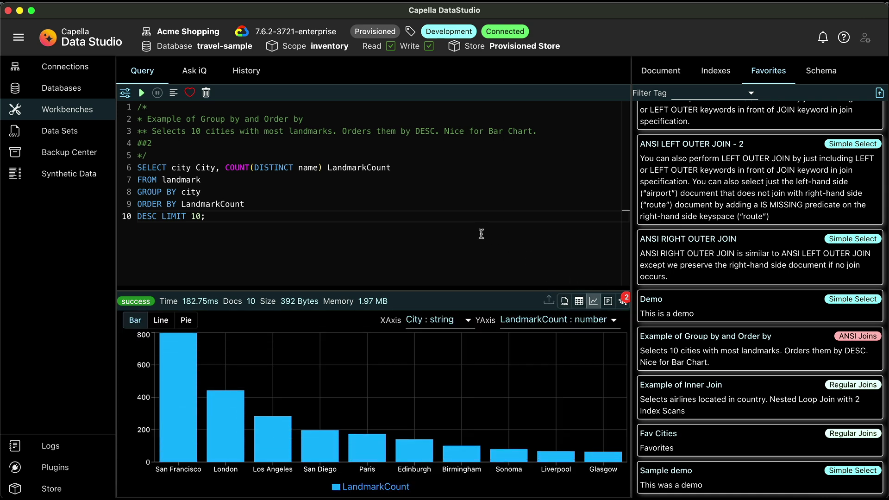
pyautogui.click(160, 319)
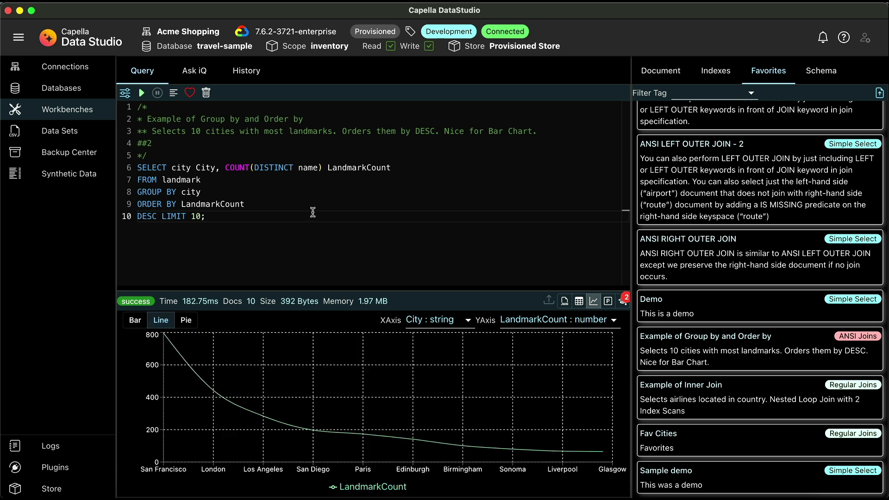
pyautogui.click(186, 320)
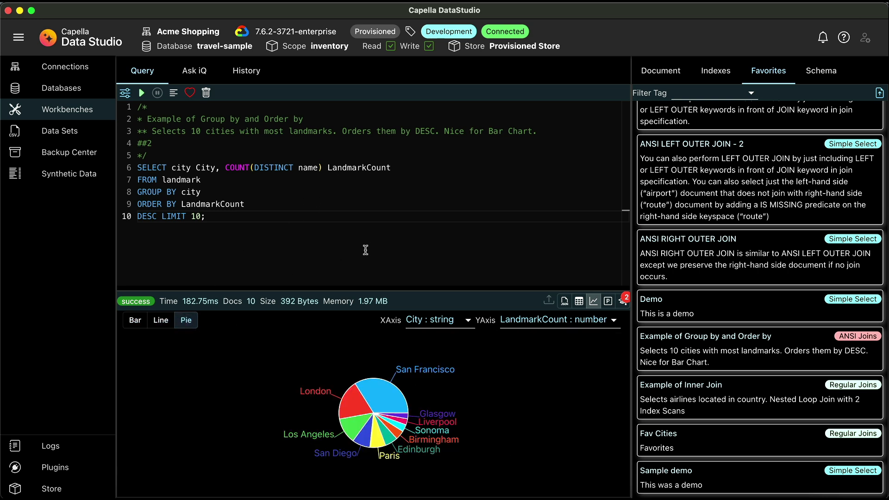
pyautogui.click(136, 321)
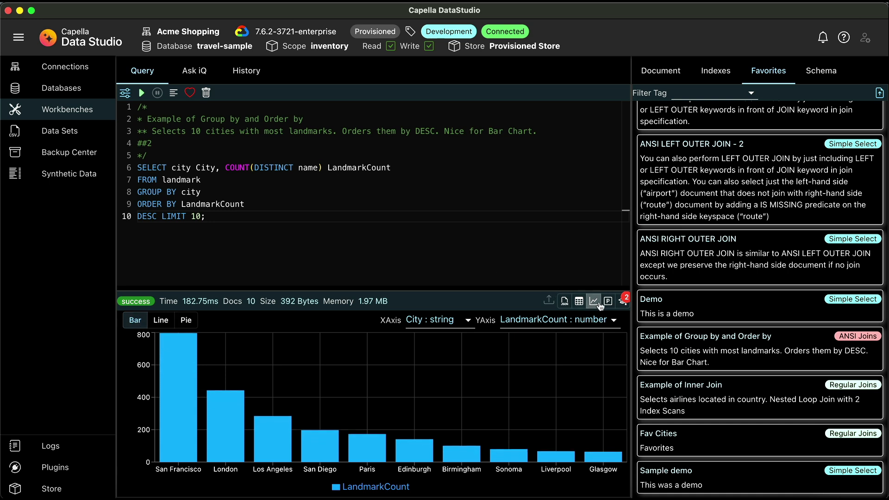
# Step: Review the query plan and index recommendations, and create the recommended covering index adv_city_nameDESC on the landmark collection
pyautogui.click(608, 302)
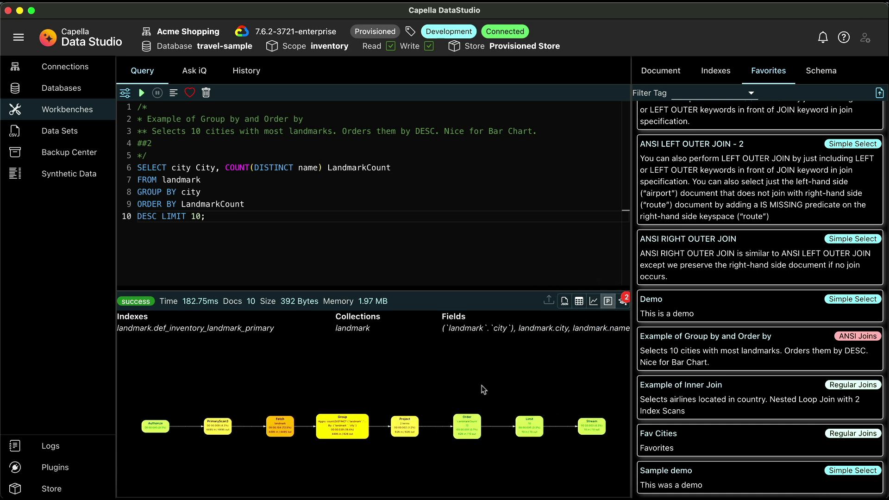
pyautogui.click(620, 303)
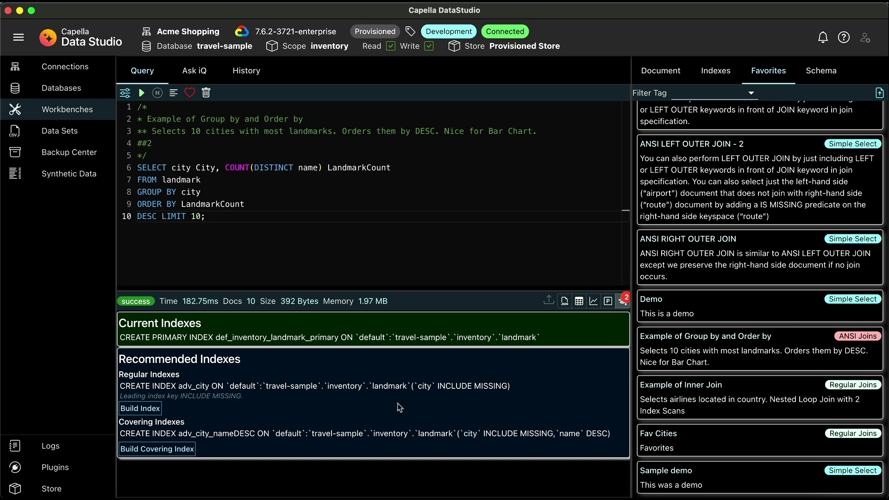
pyautogui.click(146, 409)
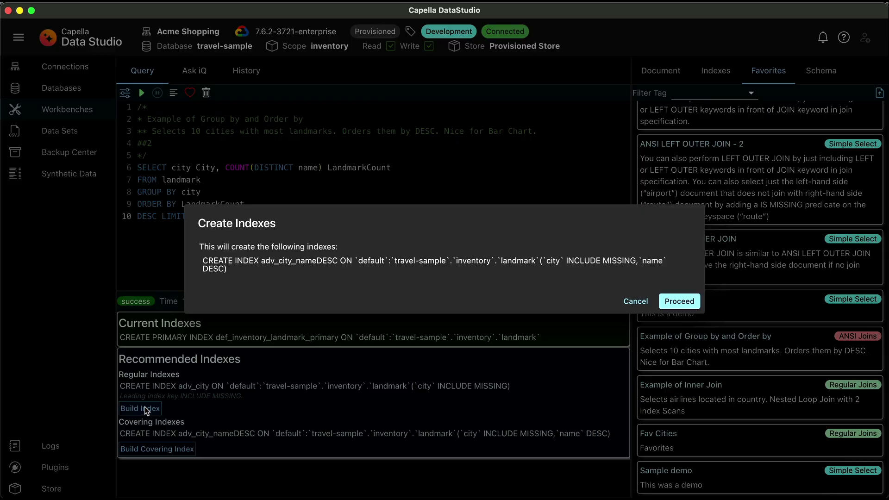
pyautogui.click(671, 301)
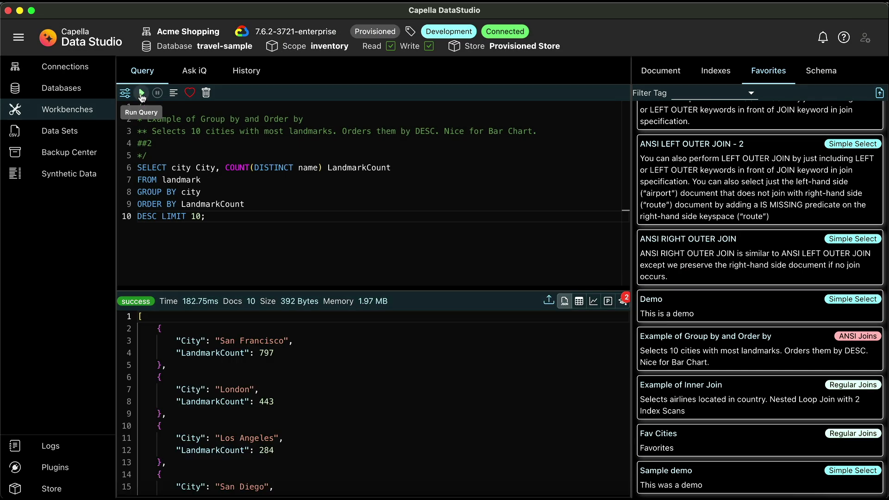
# Step: Rerun the landmark query and examine its index recommendations and query plan
pyautogui.click(141, 93)
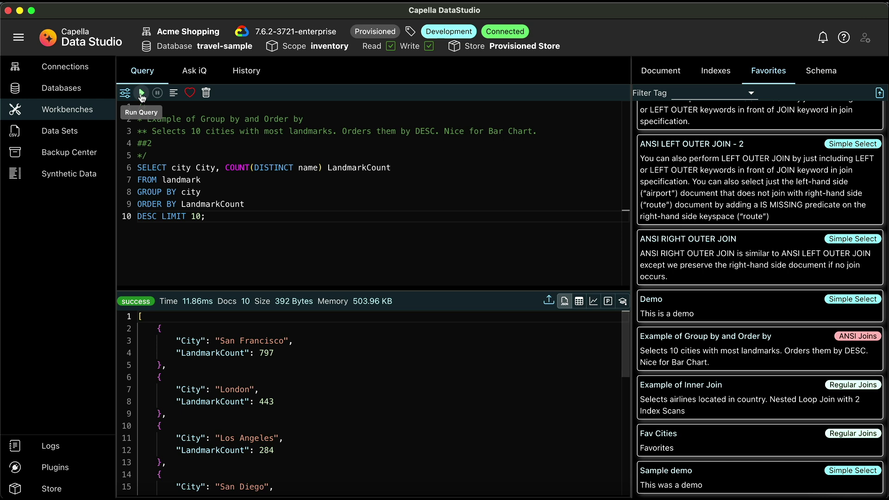
pyautogui.click(623, 302)
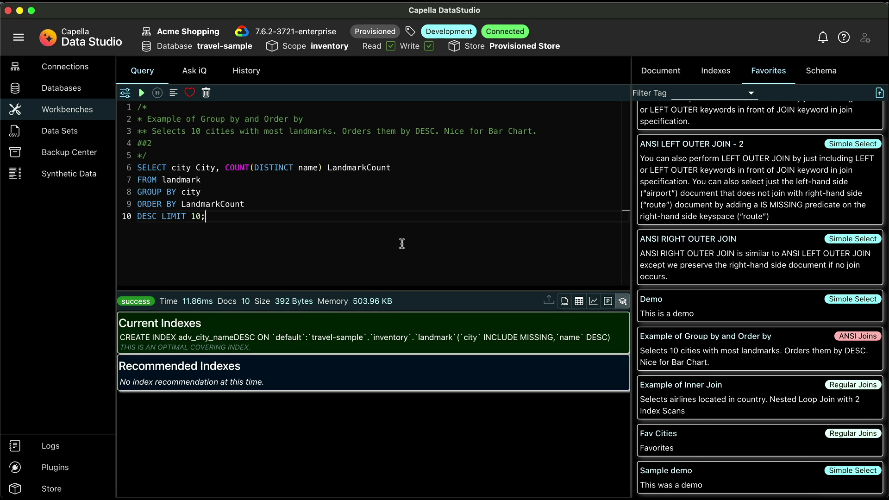
pyautogui.click(605, 301)
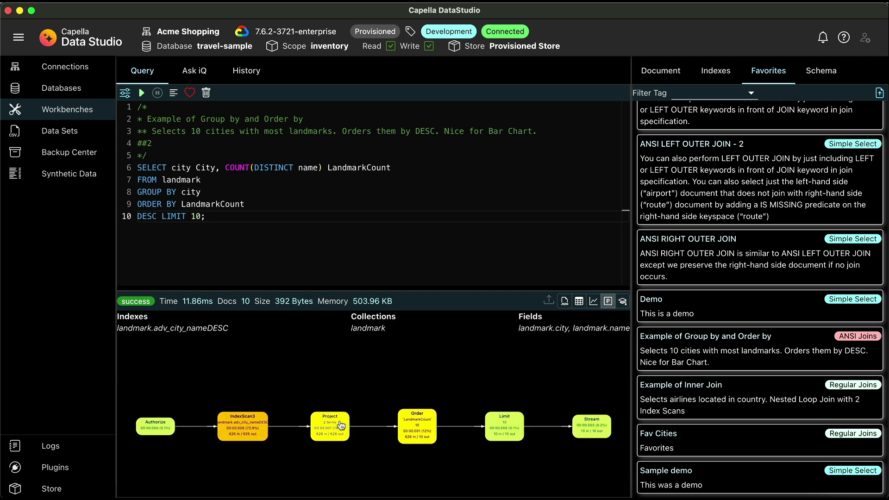
# Step: Open the query settings and examine the run-time limits and the list of favorites tags
pyautogui.click(126, 93)
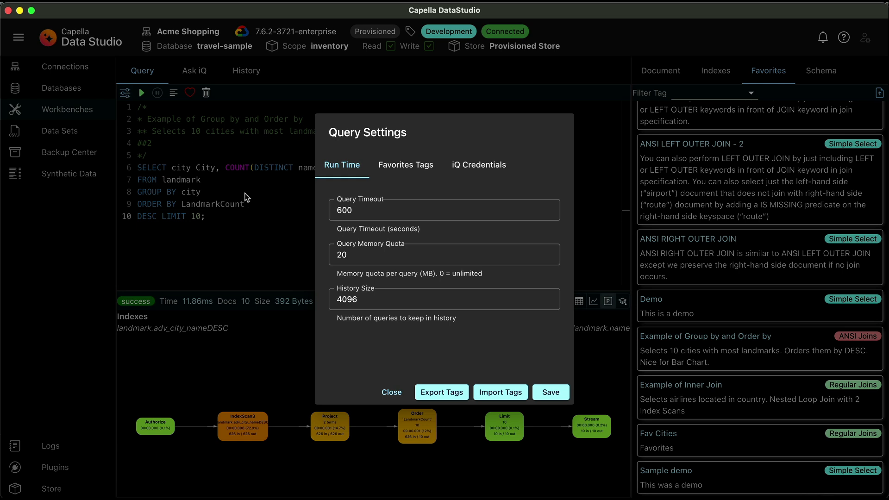
pyautogui.click(365, 205)
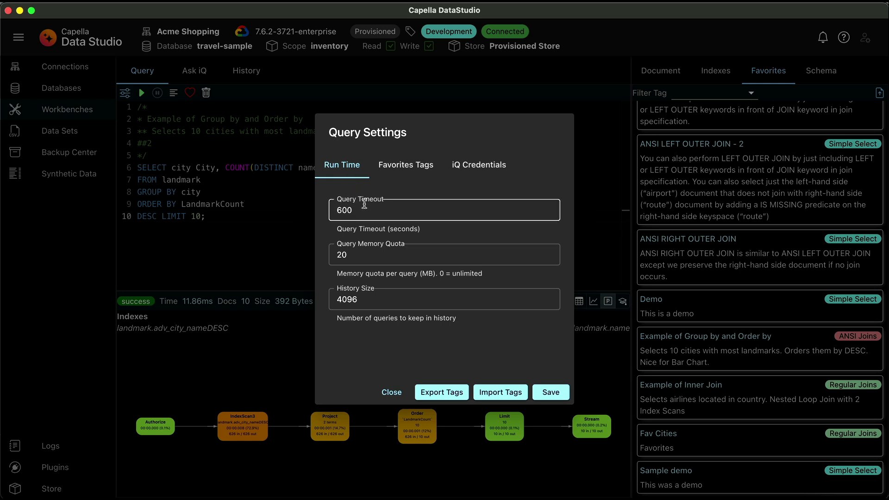
pyautogui.click(365, 253)
pyautogui.click(406, 171)
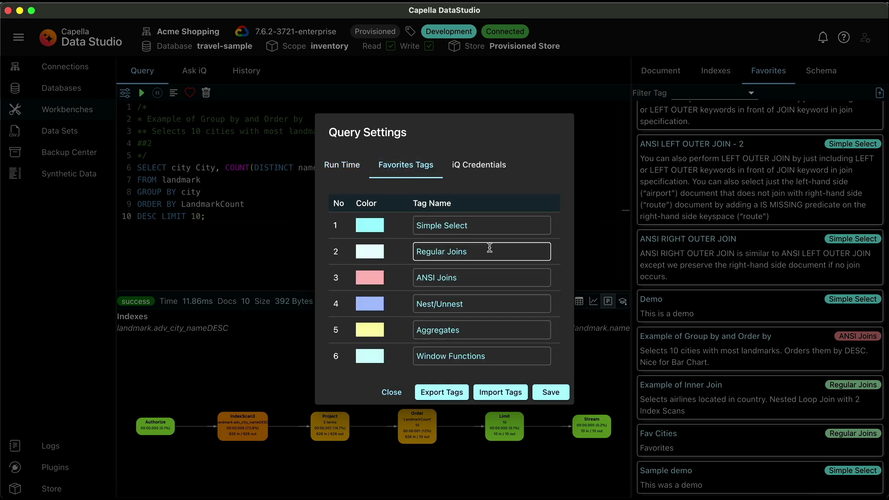
pyautogui.scroll(-5, 491, 251)
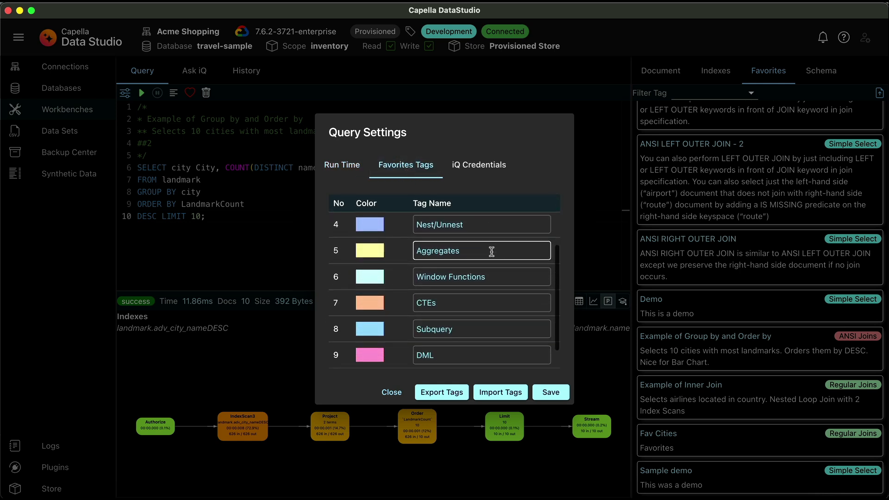
pyautogui.scroll(5, 491, 251)
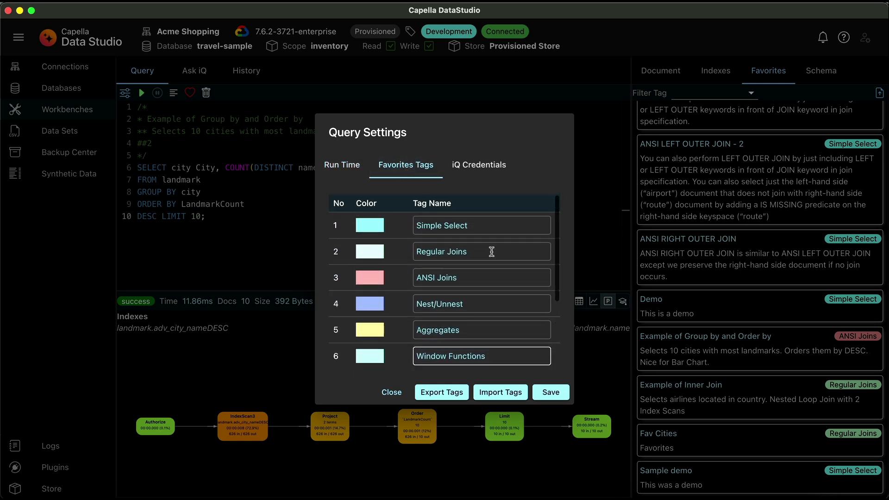
# Step: Examine the iQ credentials settings: the Capella cloud address, organization, user ID and password fields
pyautogui.click(479, 168)
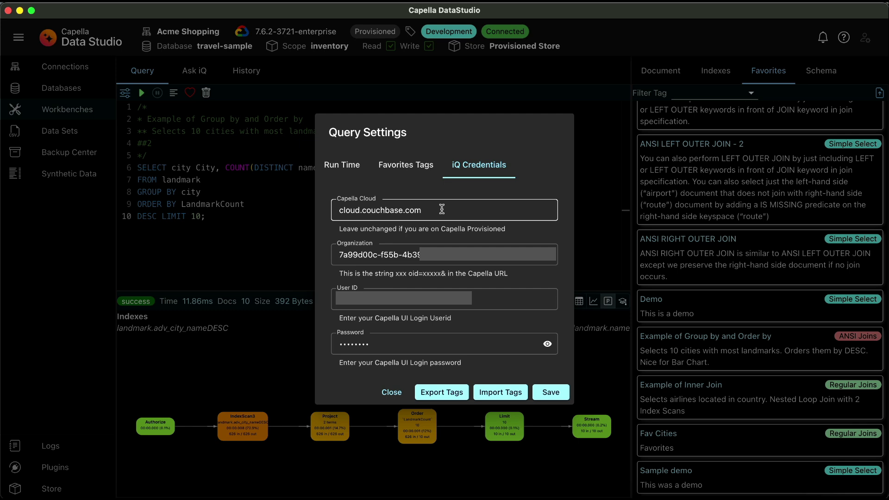
pyautogui.press('Tab')
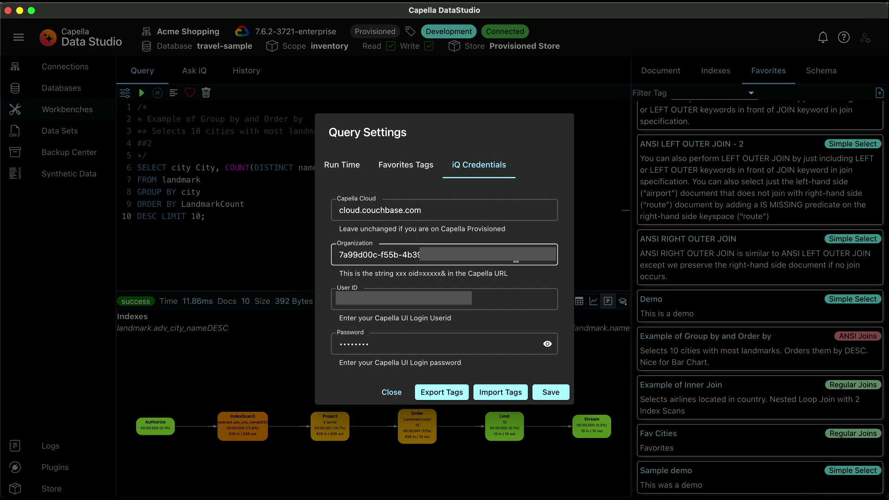
pyautogui.click(513, 291)
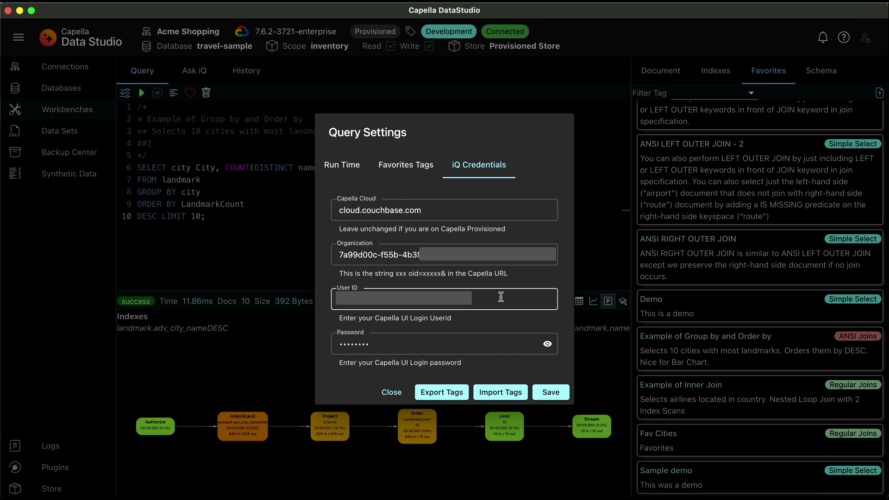
pyautogui.click(499, 333)
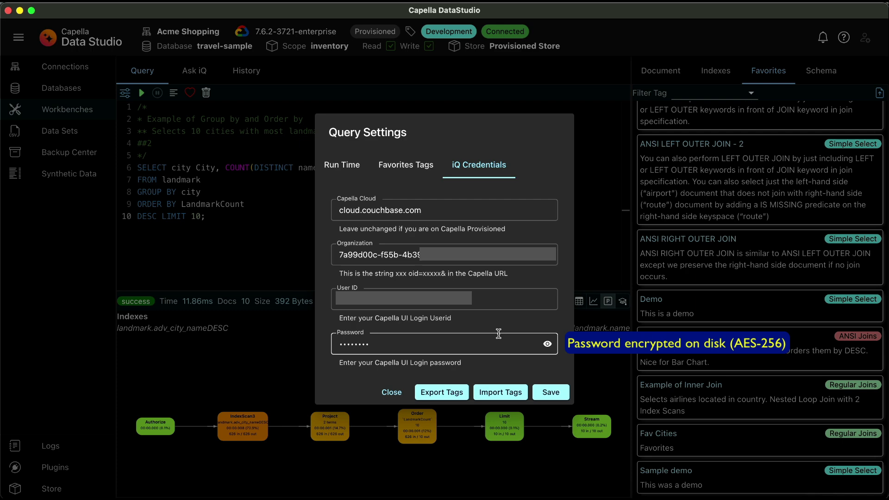
# Step: With the hotel sample document shown, ask iQ: "Can you recommend a hotel in Marina del Rey which has received an overall rating of 5 and above from reviewers?"
pyautogui.click(194, 73)
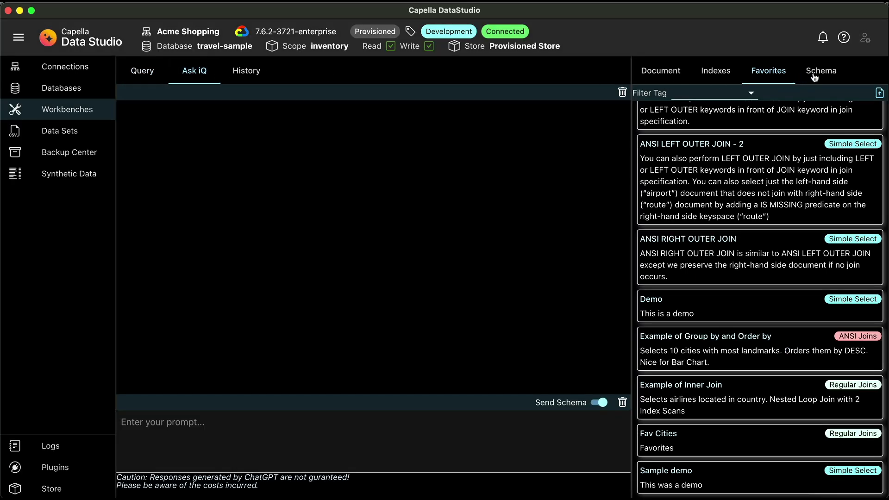
pyautogui.click(658, 76)
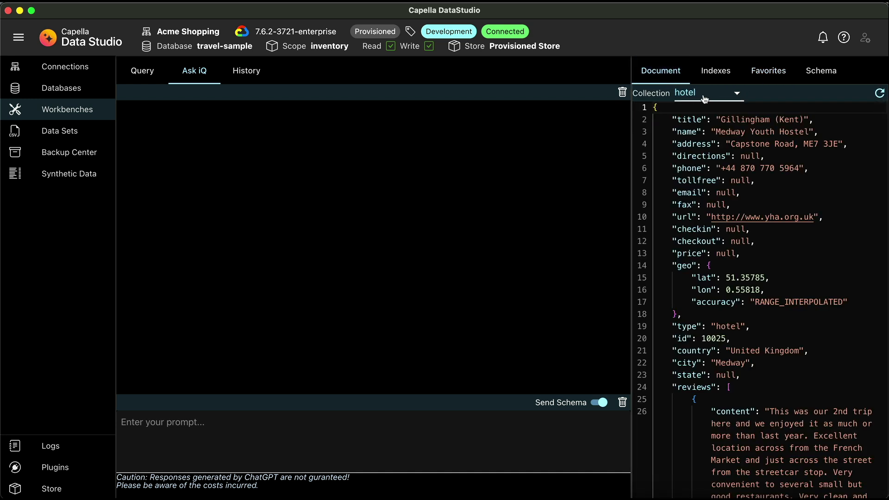
pyautogui.click(361, 426)
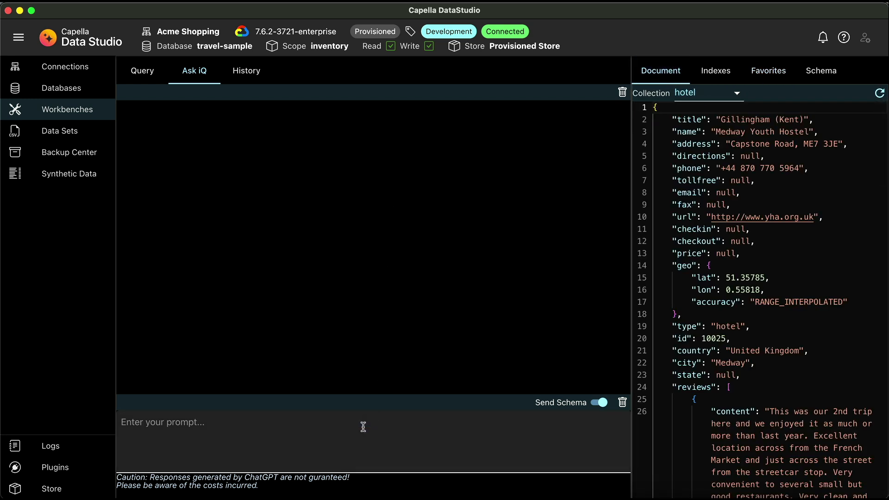
pyautogui.write('Can you recommend a hotel in Marina del Rey which has received an overall rating of 5 and above from reviewers?')
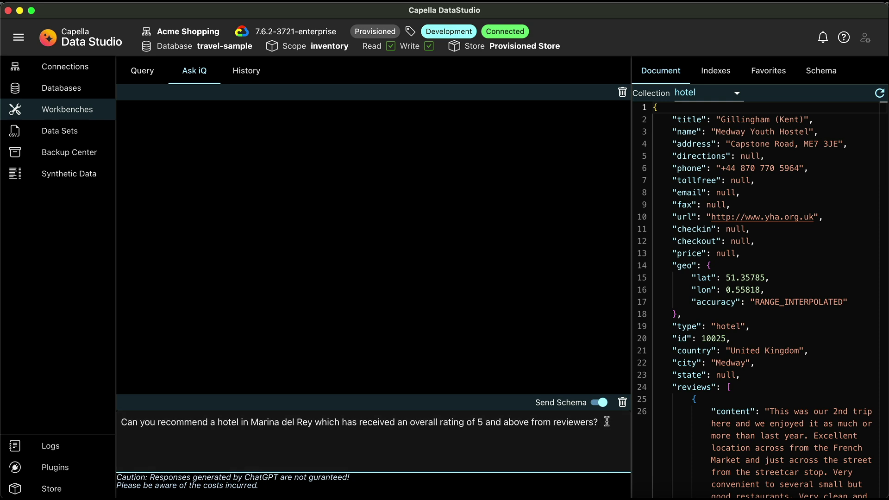
pyautogui.press('Return')
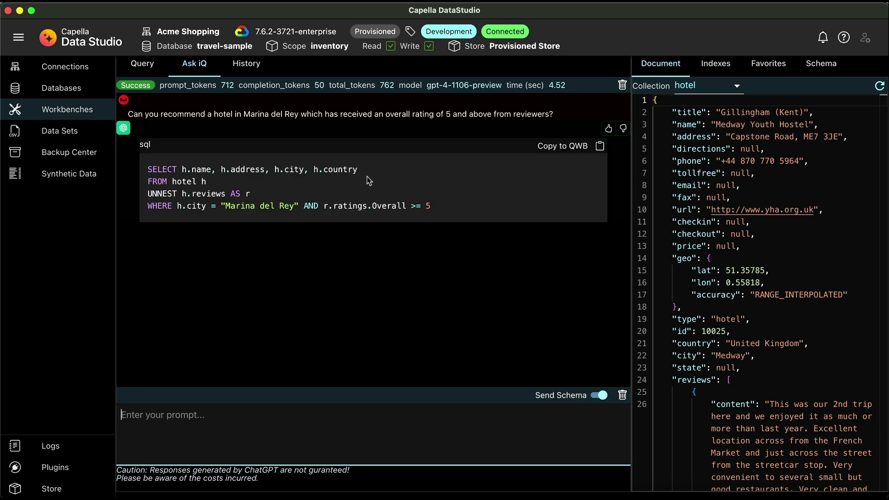
# Step: Copy the SQL generated by iQ into the query editor and format it
pyautogui.click(599, 148)
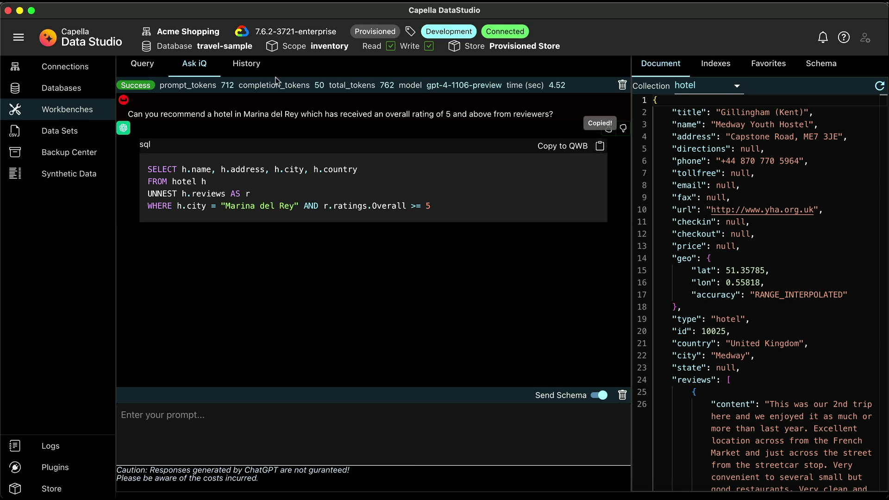
pyautogui.click(145, 65)
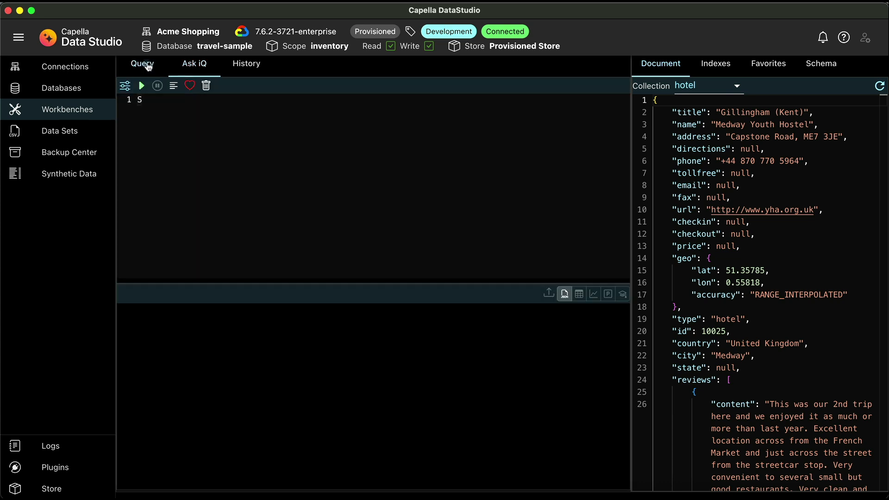
pyautogui.click(174, 87)
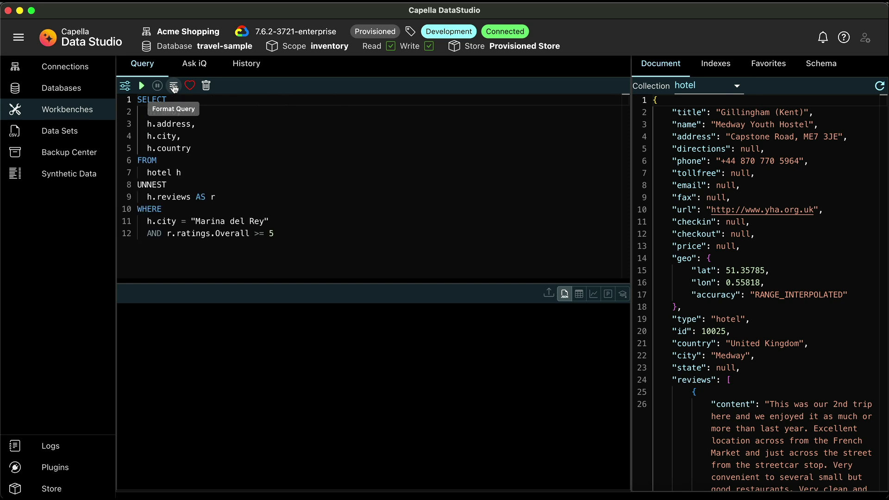
# Step: Run the formatted Marina del Rey hotel query, review the returned documents and show the results as a table
pyautogui.click(142, 87)
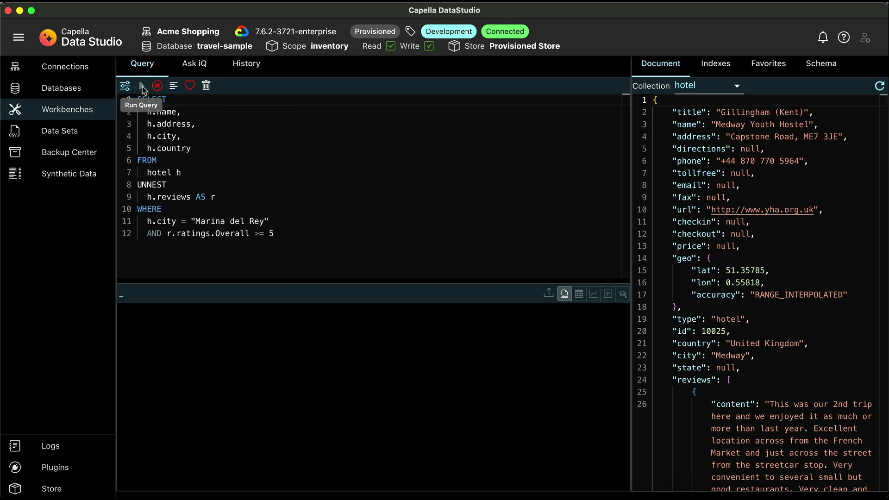
pyautogui.scroll(-7, 393, 371)
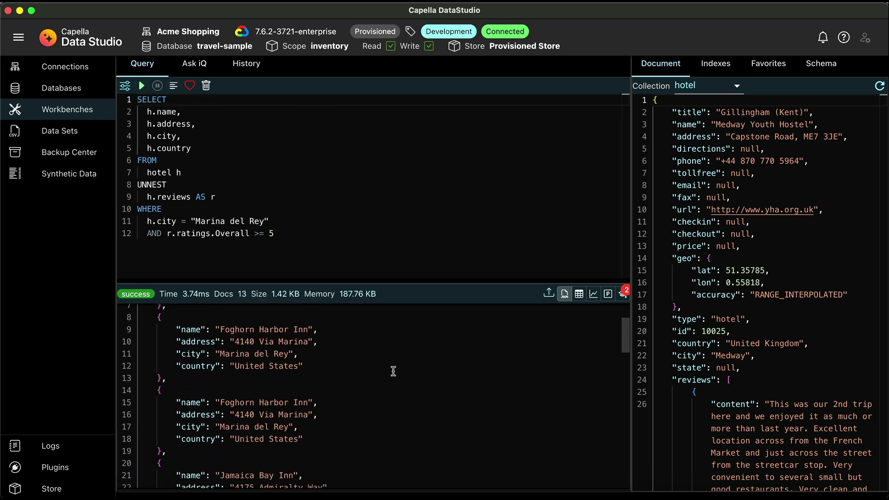
pyautogui.scroll(7, 392, 371)
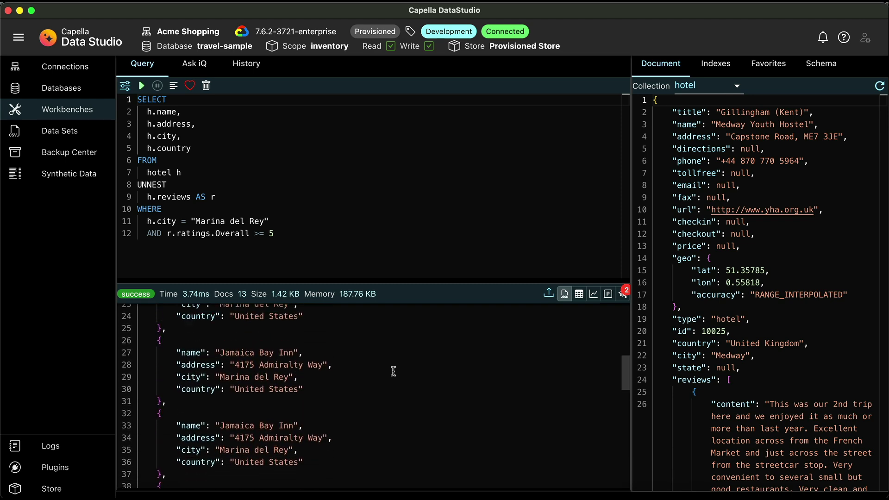
pyautogui.click(580, 295)
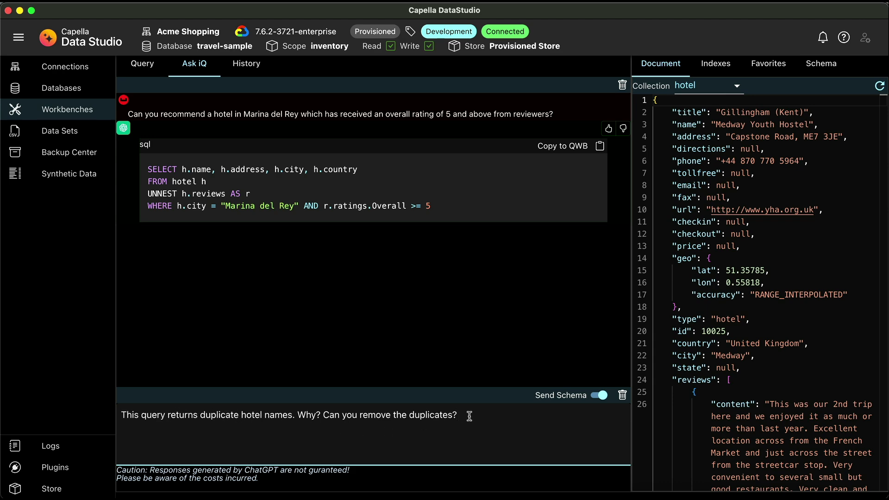
# Step: Ask iQ "This query returns duplicate hotel names. Why? Can you remove the duplicates?" and copy the updated SQL into the query editor
pyautogui.press('Return')
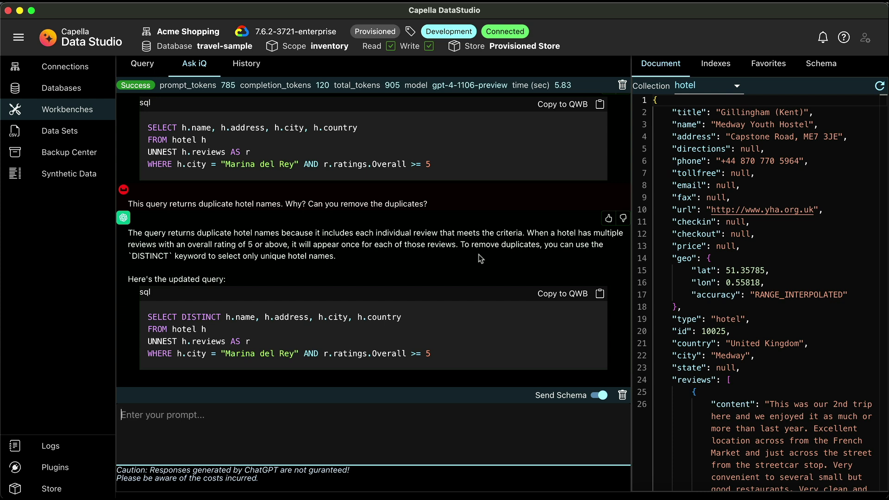
pyautogui.click(599, 294)
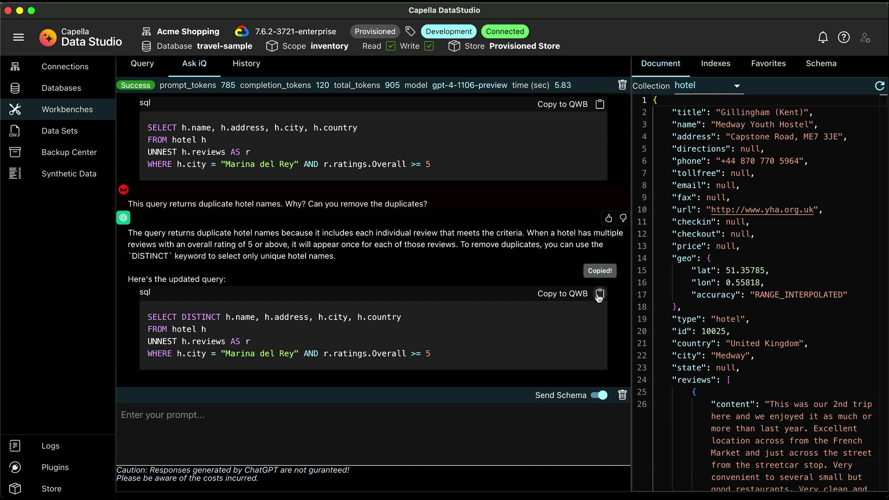
pyautogui.click(141, 68)
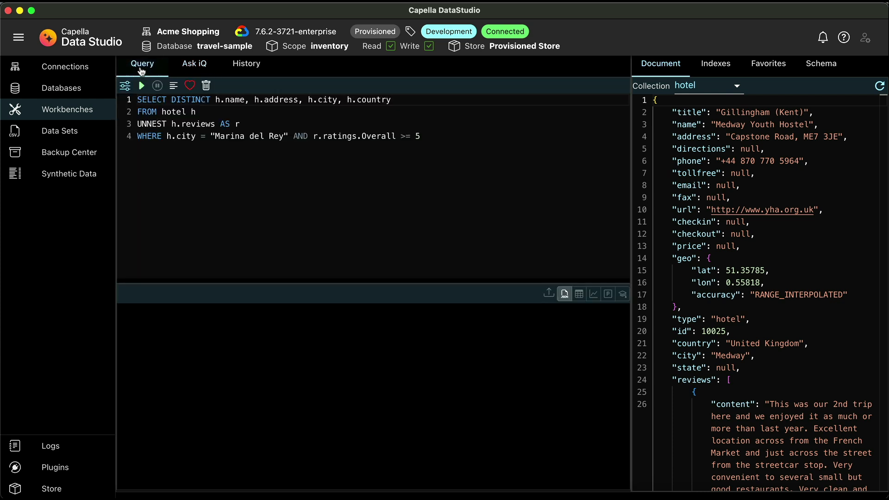
# Step: Format and run the SELECT DISTINCT hotel query, and show its results as a table
pyautogui.click(174, 88)
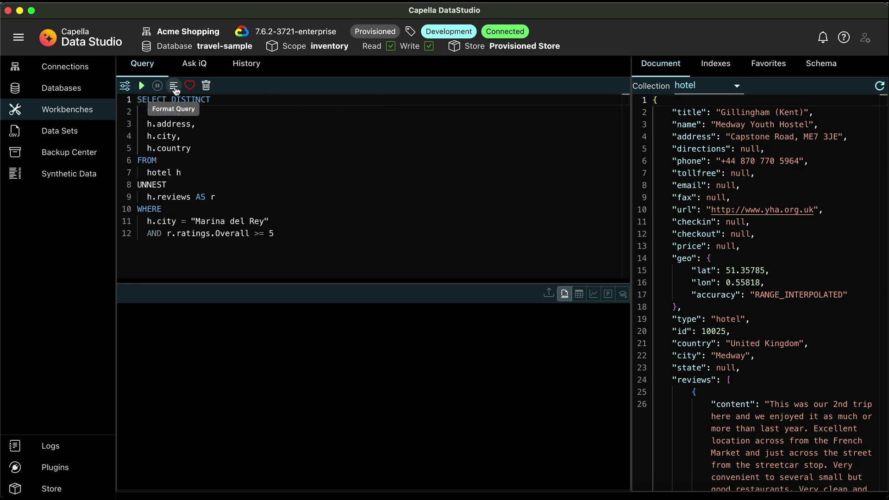
pyautogui.click(141, 88)
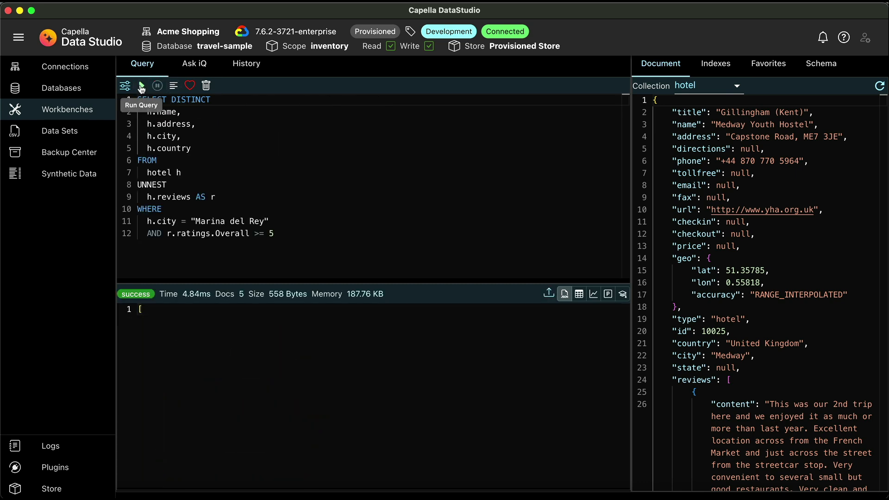
pyautogui.click(578, 294)
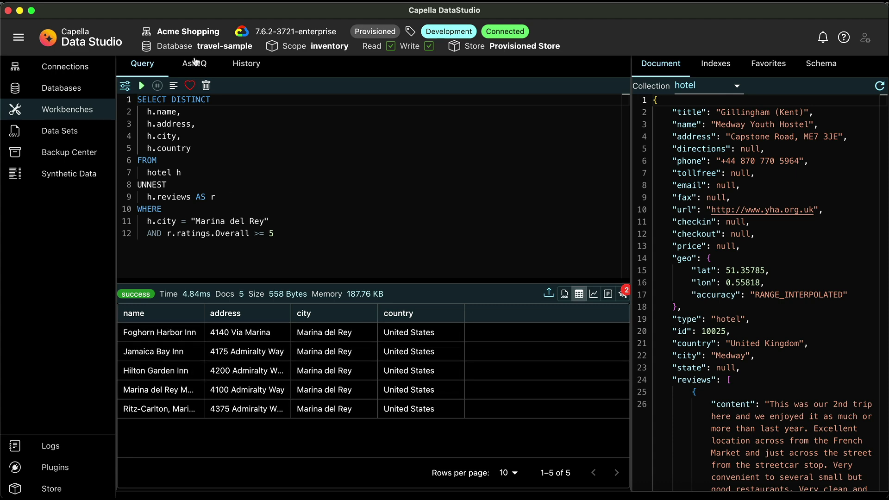
# Step: Clear the iQ conversation and ask "What are some of the cities I can fly to from San Francisco?"
pyautogui.click(194, 64)
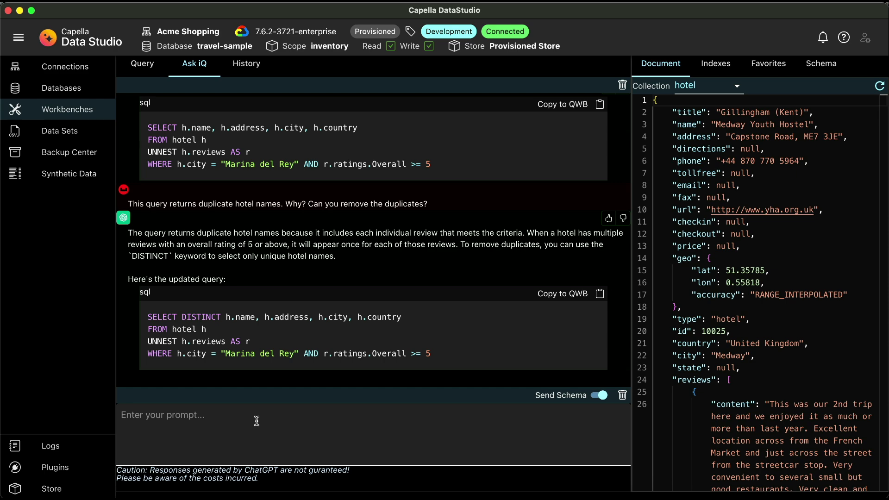
pyautogui.click(622, 84)
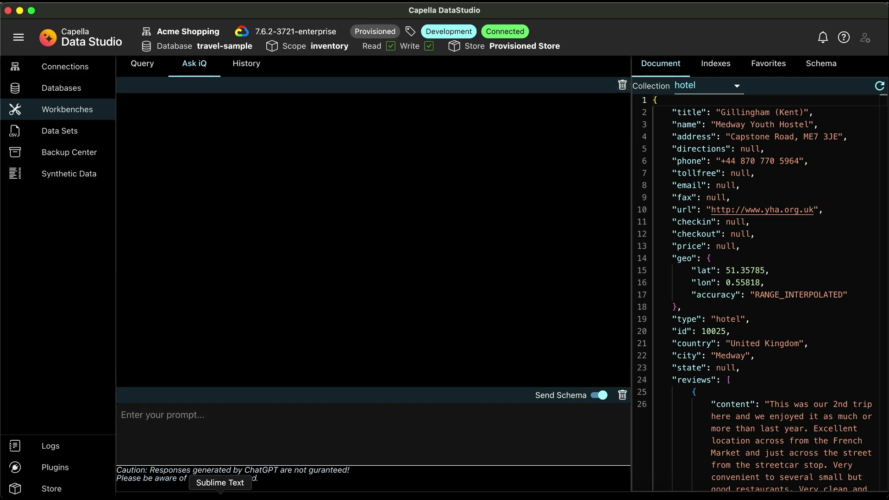
pyautogui.click(422, 420)
pyautogui.press('super+v')
pyautogui.press('Return')
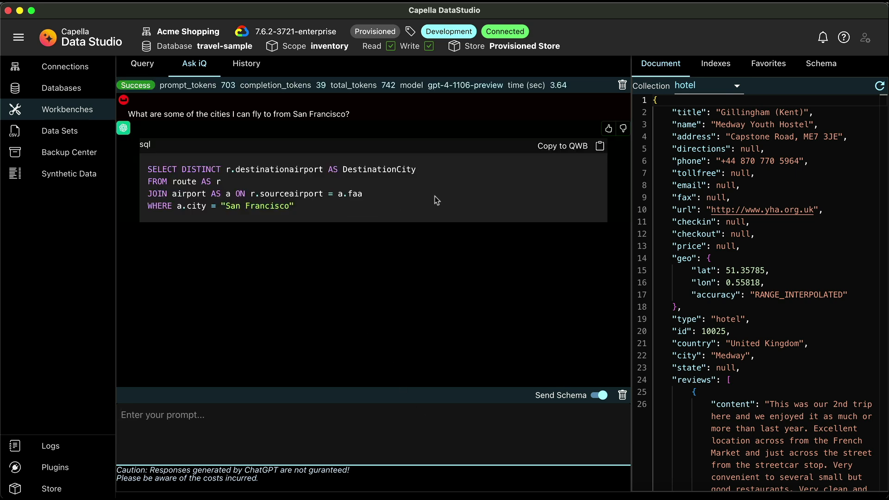
# Step: Copy iQ's San Francisco destinations SQL into the query editor and run it
pyautogui.click(600, 146)
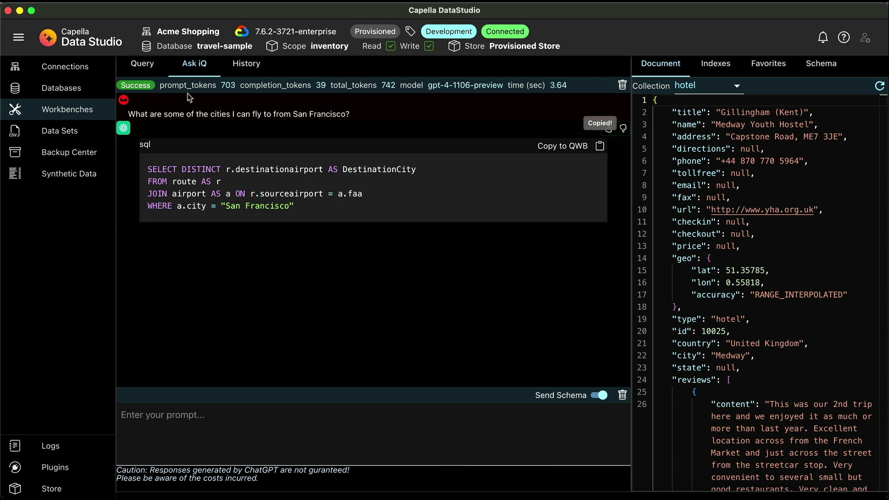
pyautogui.click(143, 65)
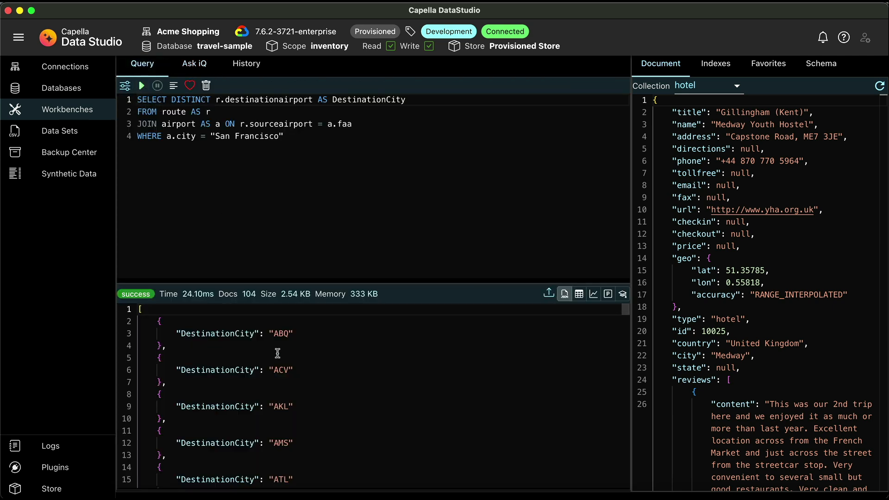
# Step: Ask iQ "I want the city names and not just the airport code. Also, add some more info on the cities and limit them to 5" and copy the SQL
pyautogui.click(198, 64)
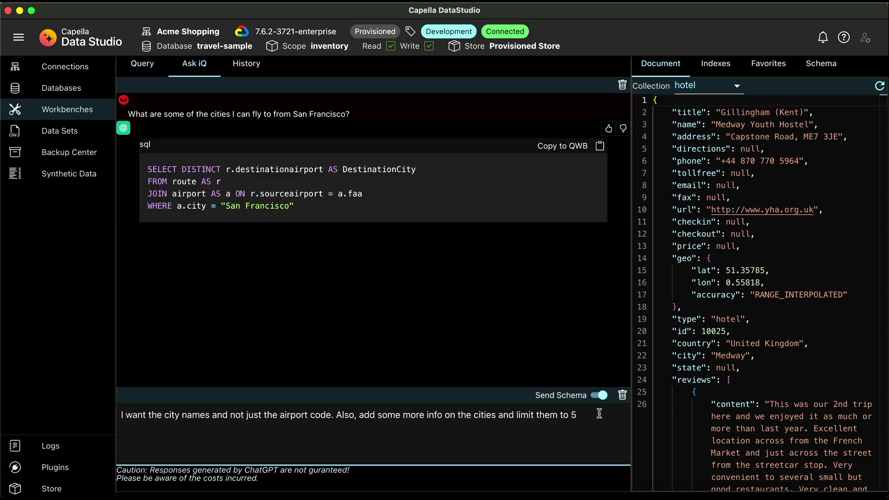
pyautogui.press('Return')
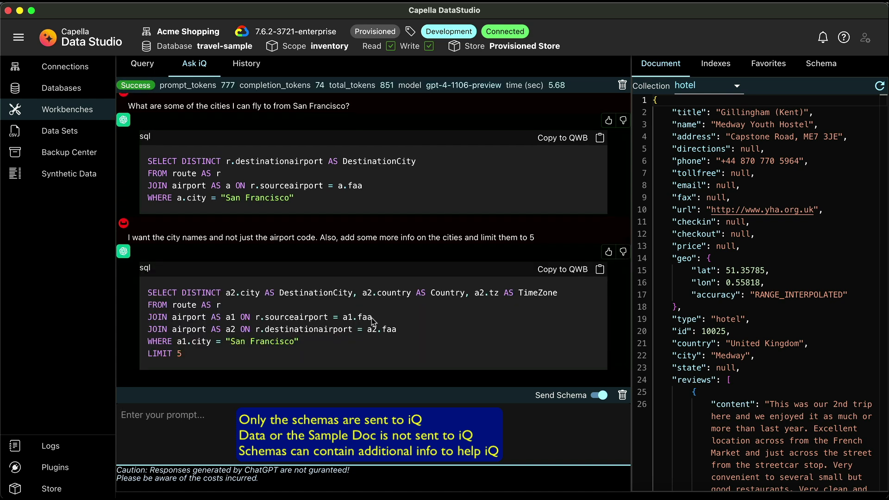
pyautogui.click(600, 270)
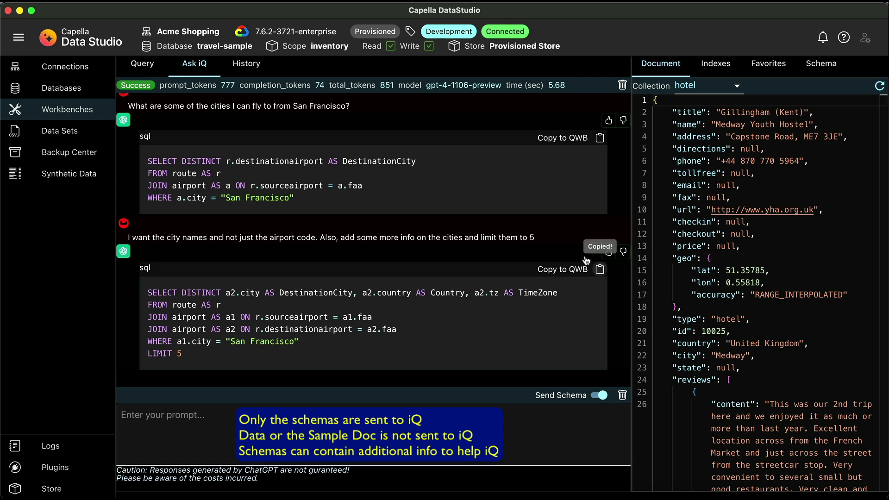
# Step: Run the copied destination city, country and time zone query in the query editor and review the returned documents
pyautogui.click(149, 69)
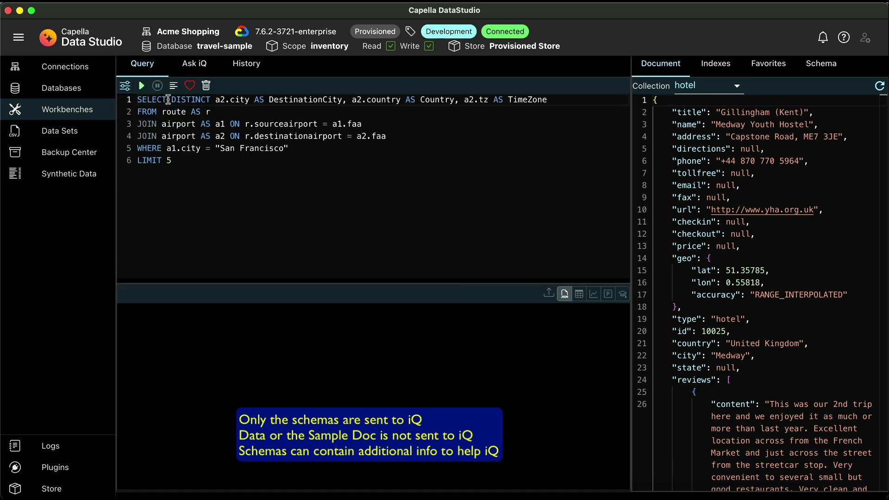
pyautogui.click(142, 87)
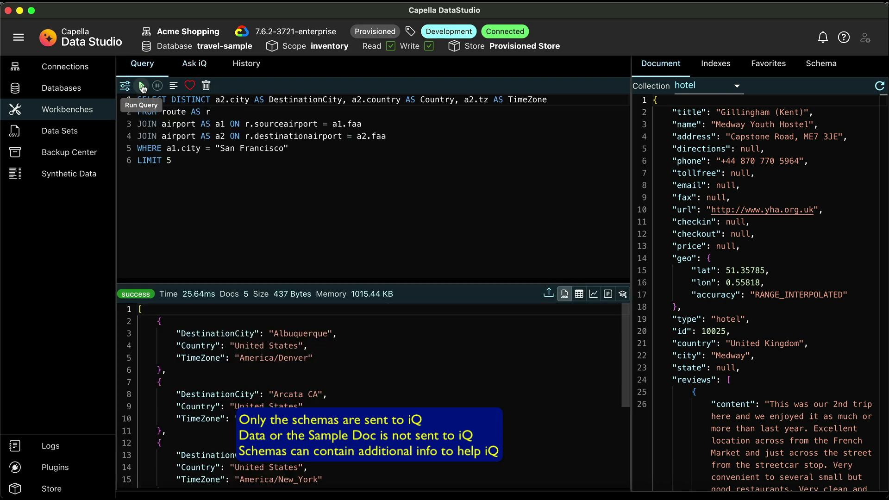
pyautogui.scroll(-5, 476, 378)
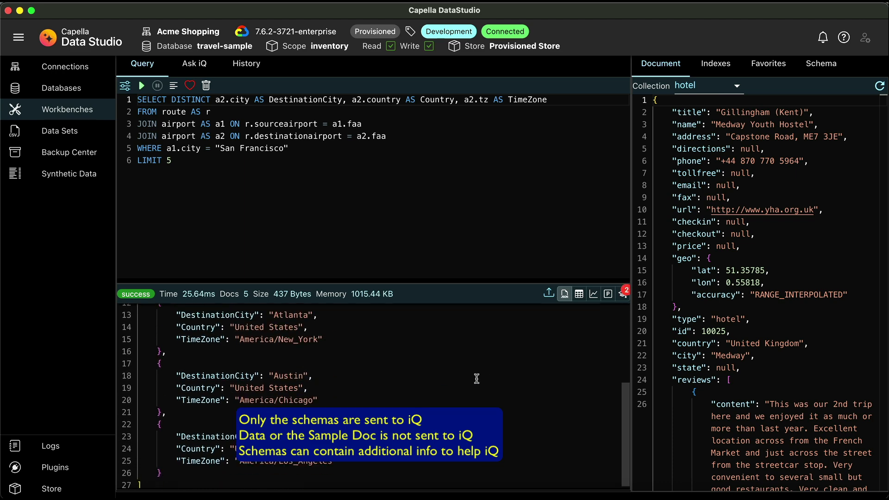
pyautogui.scroll(5, 476, 378)
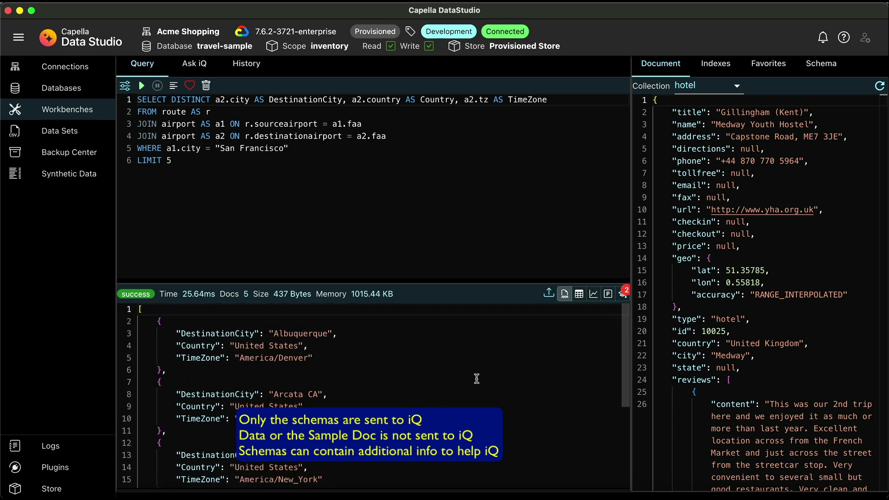
# Step: Look through the query history and filter its Query column to entries containing "hotel"
pyautogui.click(248, 66)
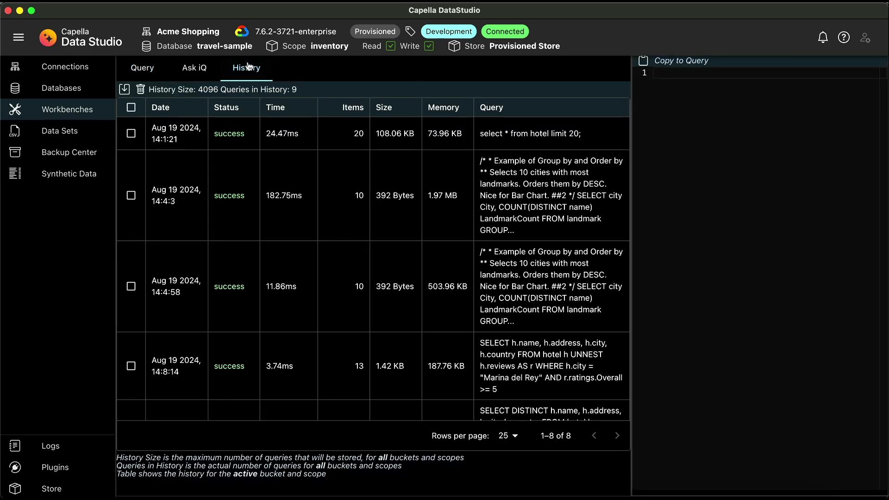
pyautogui.scroll(-8, 370, 240)
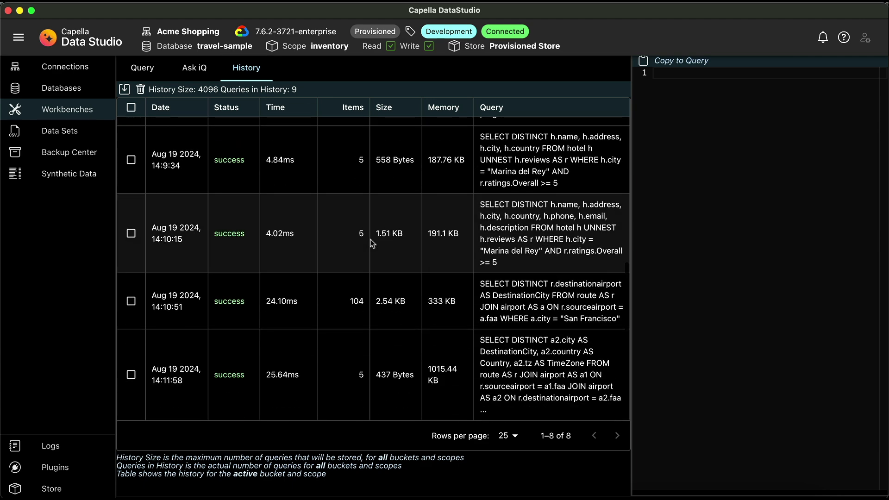
pyautogui.scroll(8, 370, 240)
pyautogui.scroll(1, 371, 240)
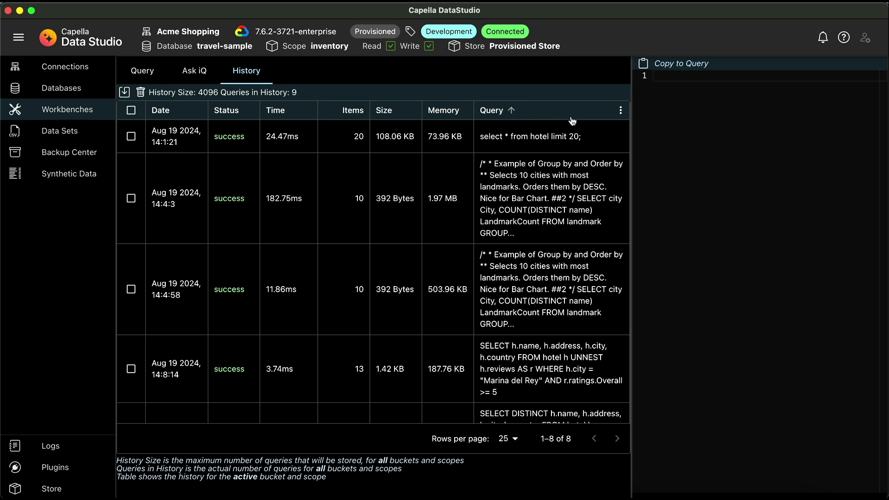
pyautogui.click(621, 111)
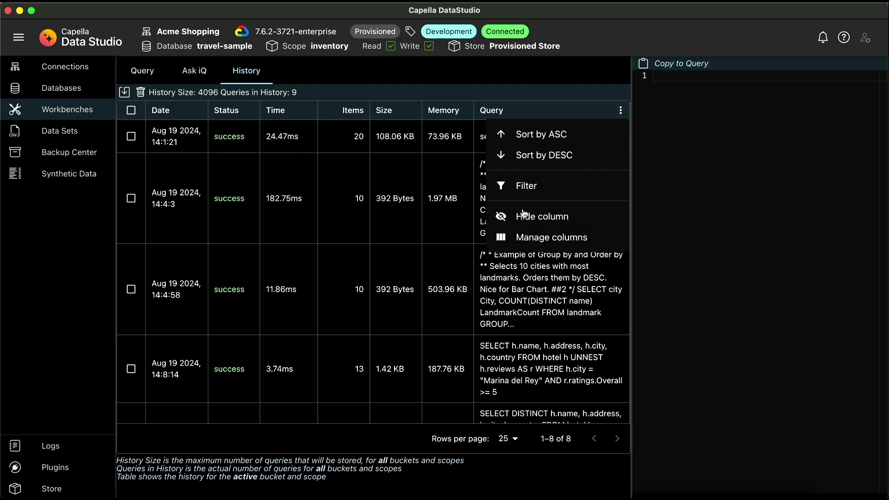
pyautogui.click(503, 186)
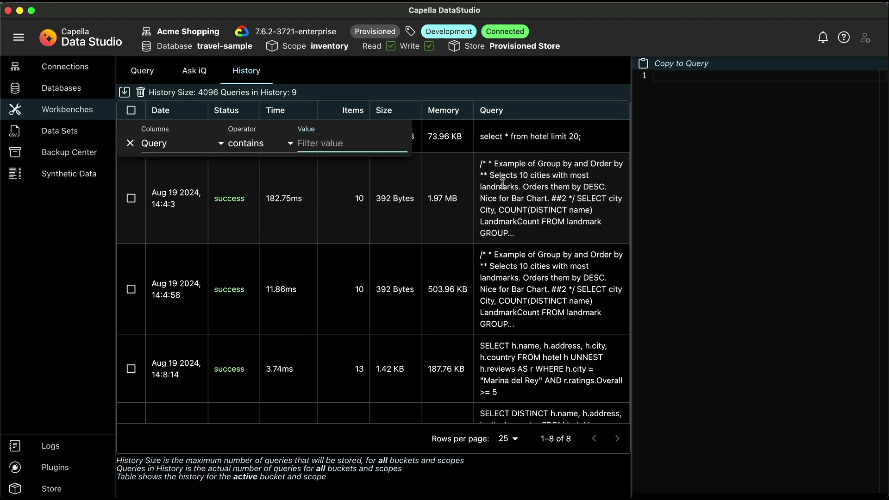
pyautogui.write('hotel')
pyautogui.click(512, 147)
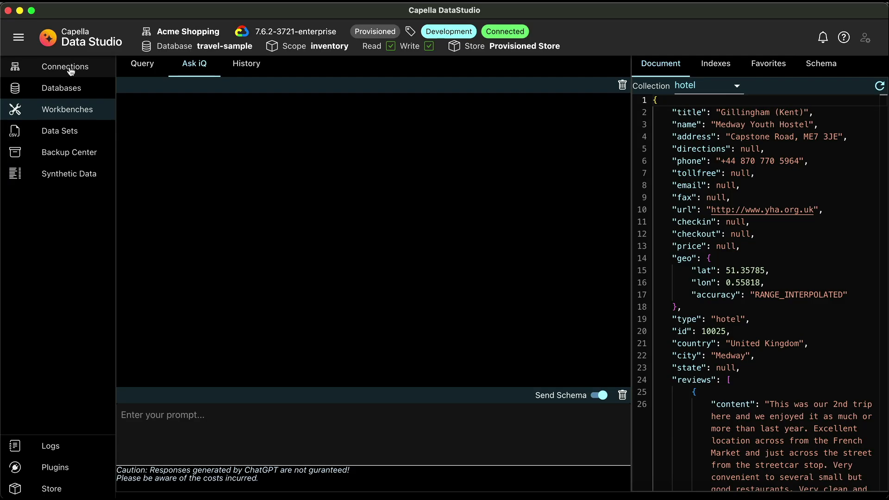
# Step: Switch the active connection to VM-185 and select its travel-sample bucket
pyautogui.click(70, 70)
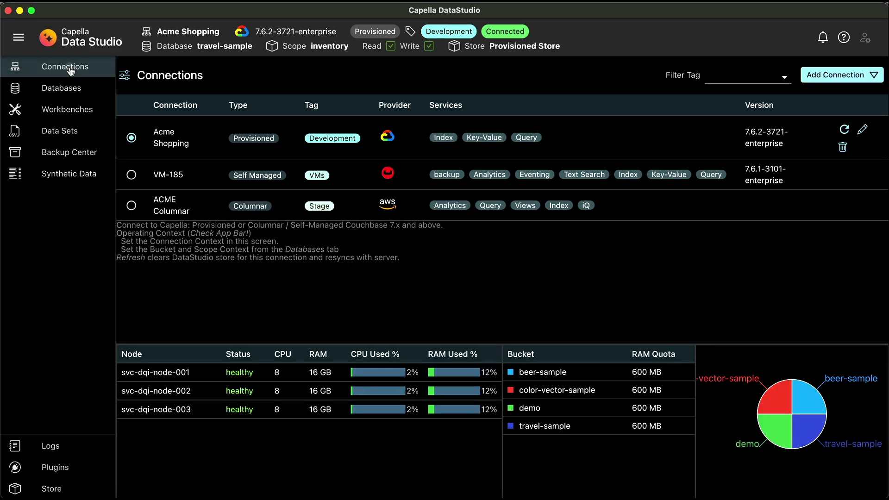
pyautogui.click(132, 176)
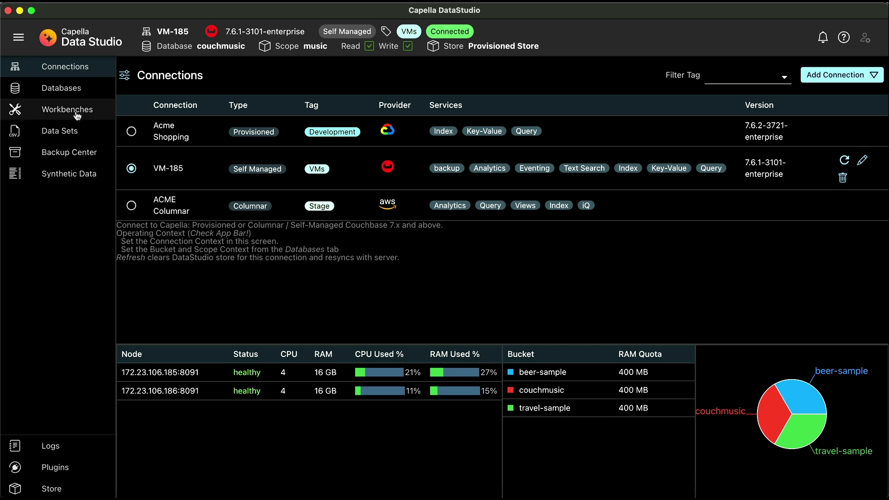
pyautogui.click(75, 92)
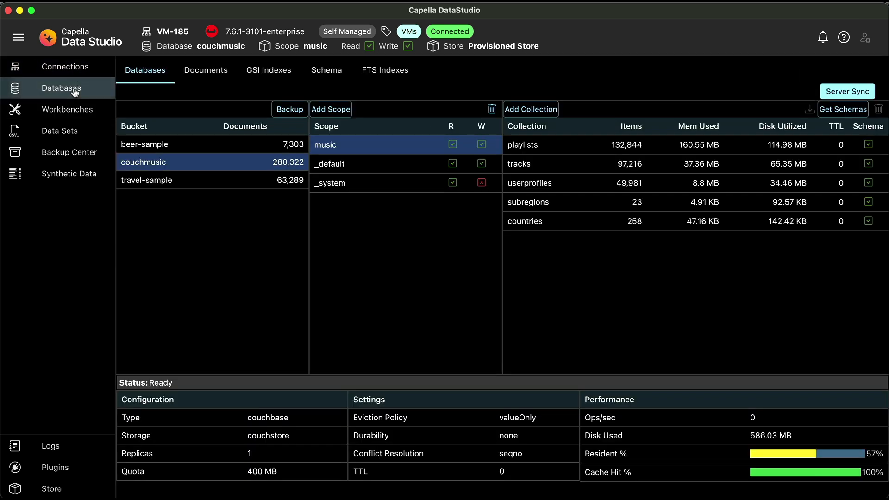
pyautogui.click(169, 181)
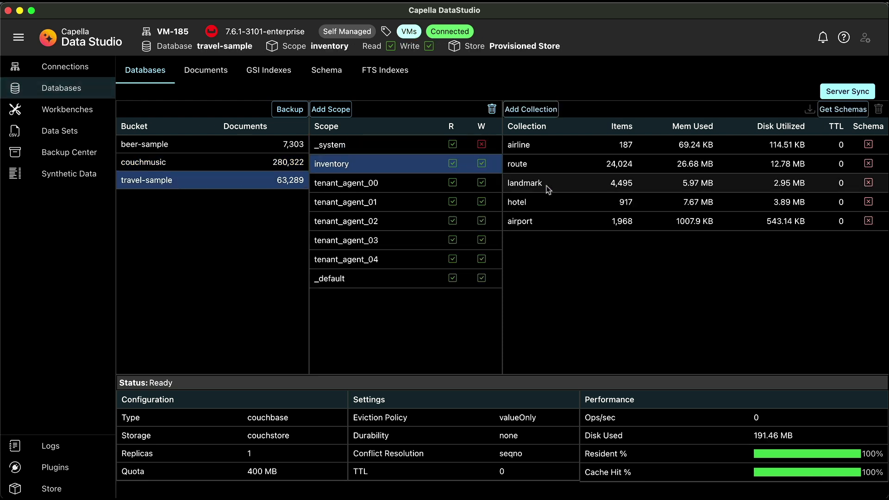
# Step: Get the schemas for the travel-sample inventory collections and display them in the workbench
pyautogui.click(843, 112)
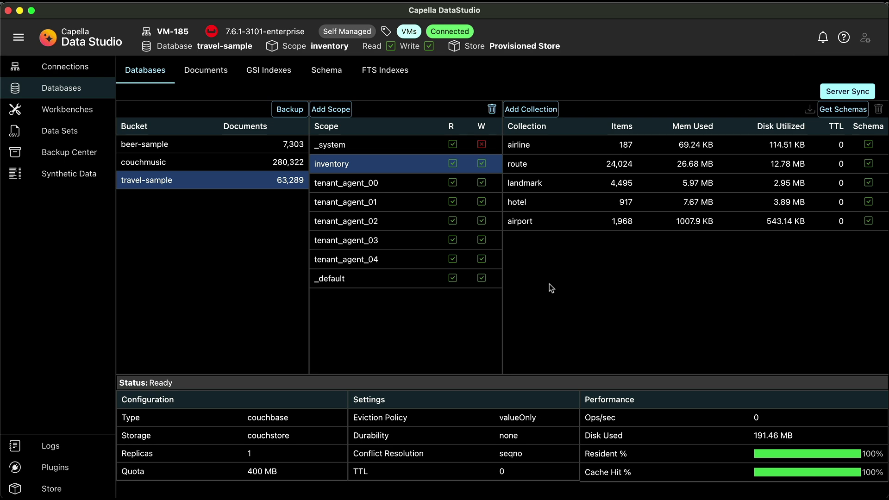
pyautogui.click(69, 118)
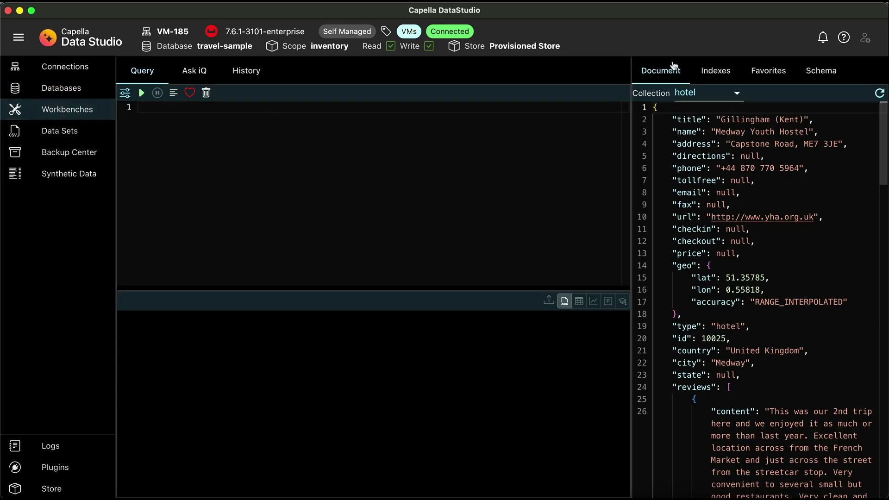
pyautogui.click(828, 74)
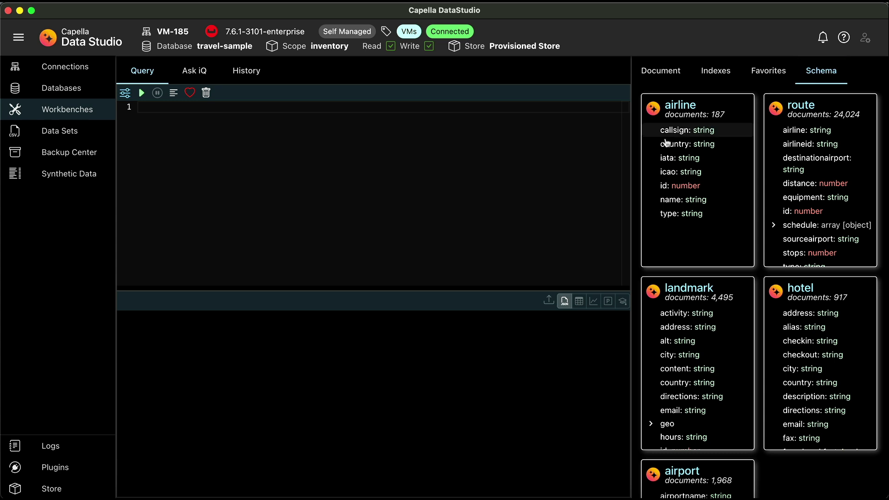
# Step: Ask iQ: "Can you recommend a hotel in Marina del Rey which has received an overall rating of 5 and above from reviewers?"
pyautogui.click(666, 74)
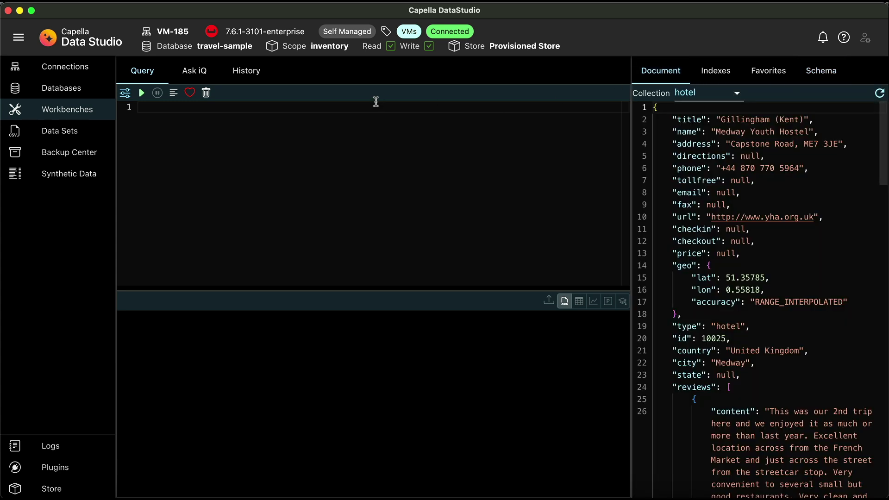
pyautogui.click(200, 75)
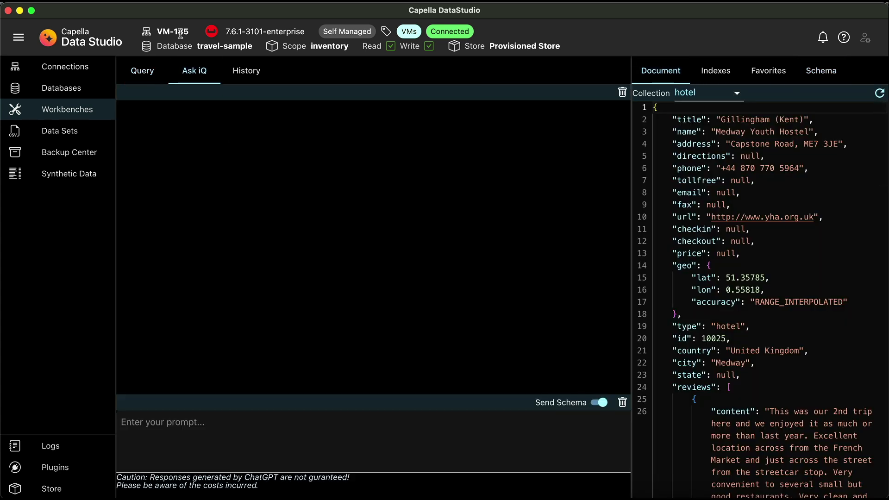
pyautogui.click(258, 433)
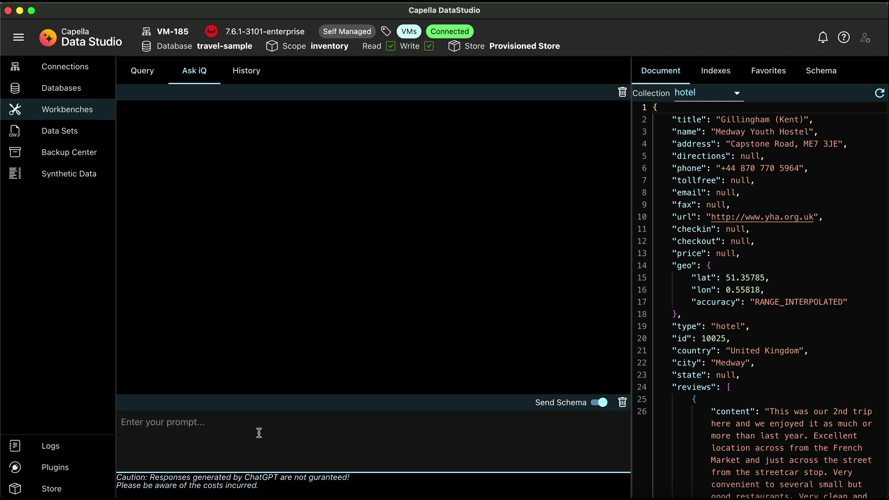
pyautogui.press('super+v')
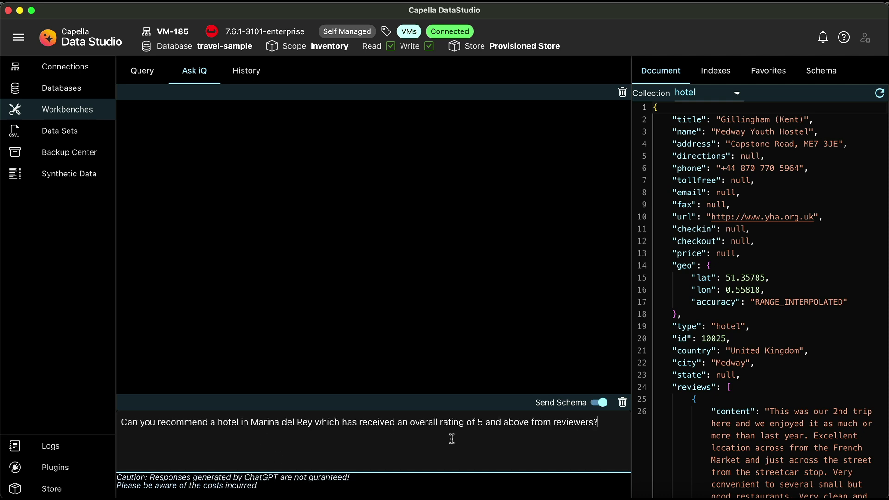
pyautogui.press('Return')
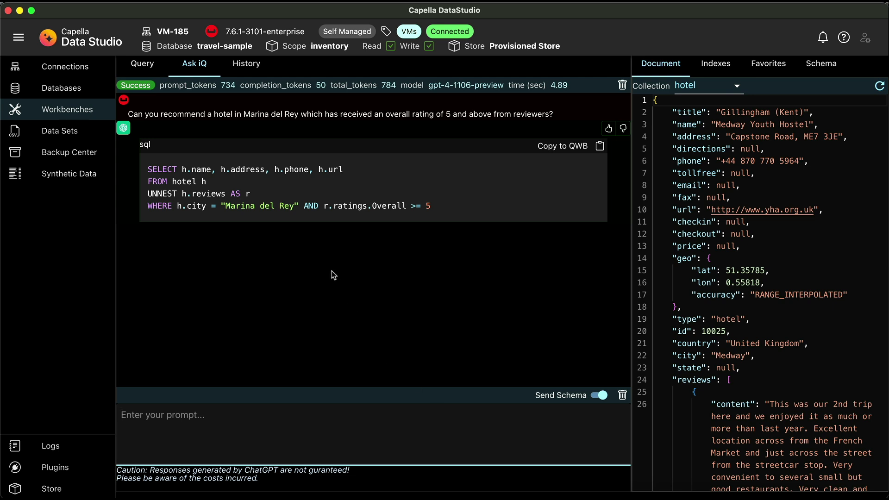
# Step: Copy the generated Marina del Rey hotel SQL to the query editor and format it
pyautogui.click(600, 147)
pyautogui.click(141, 62)
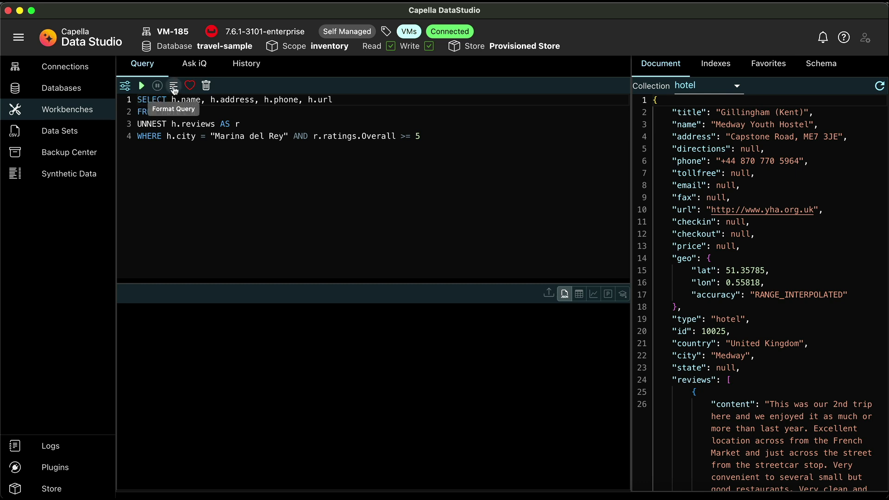
pyautogui.click(174, 87)
# Step: Run the formatted hotel query, look through the returned documents and display them as a table
pyautogui.click(141, 87)
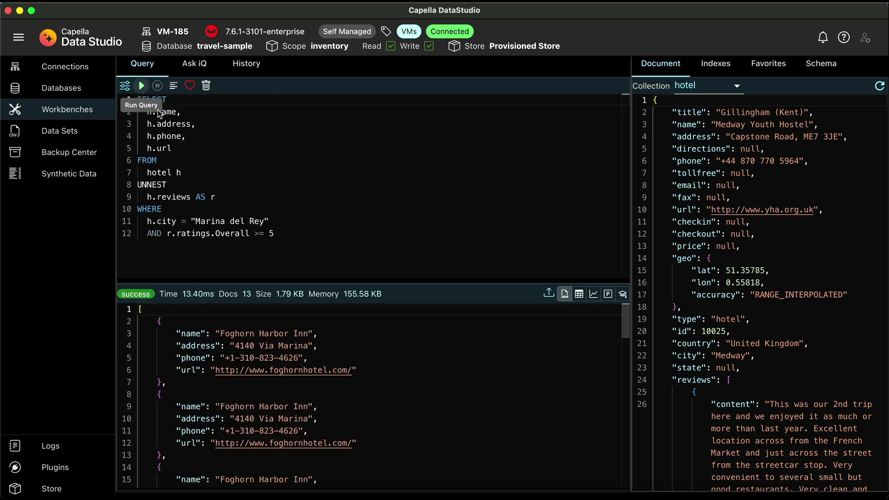
pyautogui.scroll(-1, 370, 391)
pyautogui.scroll(1, 371, 392)
pyautogui.click(579, 294)
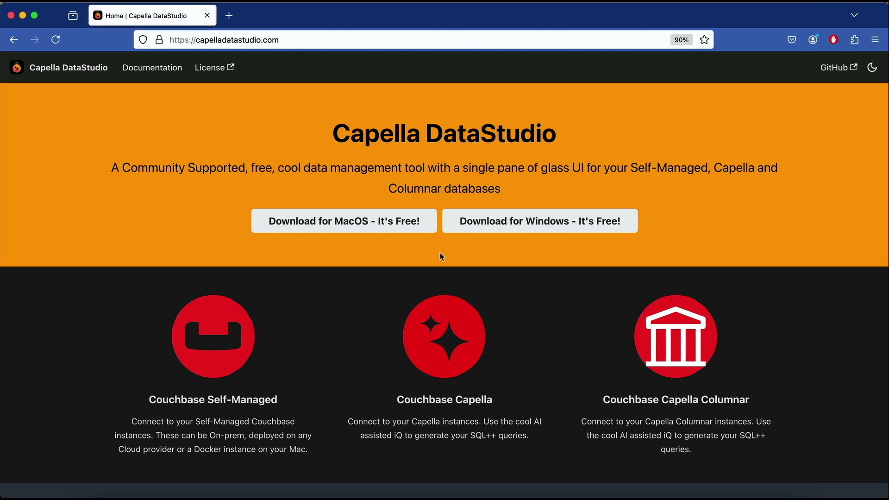
# Step: Examine the documentation introduction and the home page's community support section on the capelladatastudio.com website in the browser
pyautogui.click(160, 67)
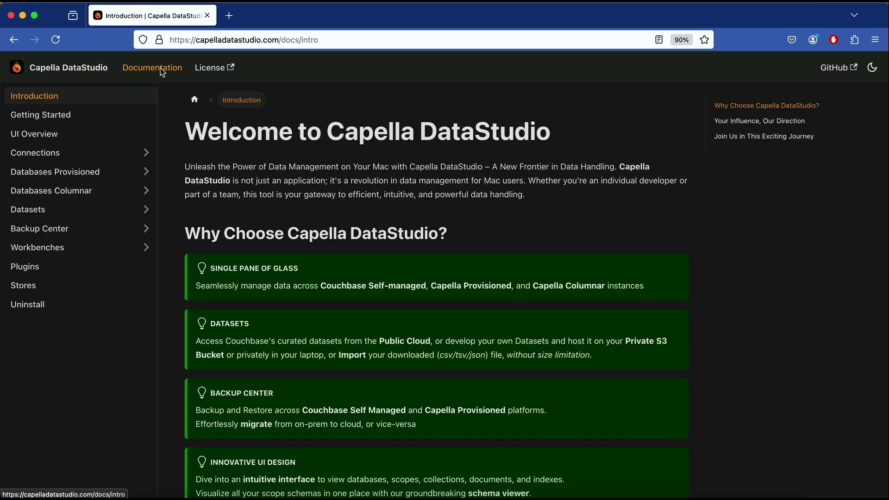
pyautogui.scroll(-2, 392, 257)
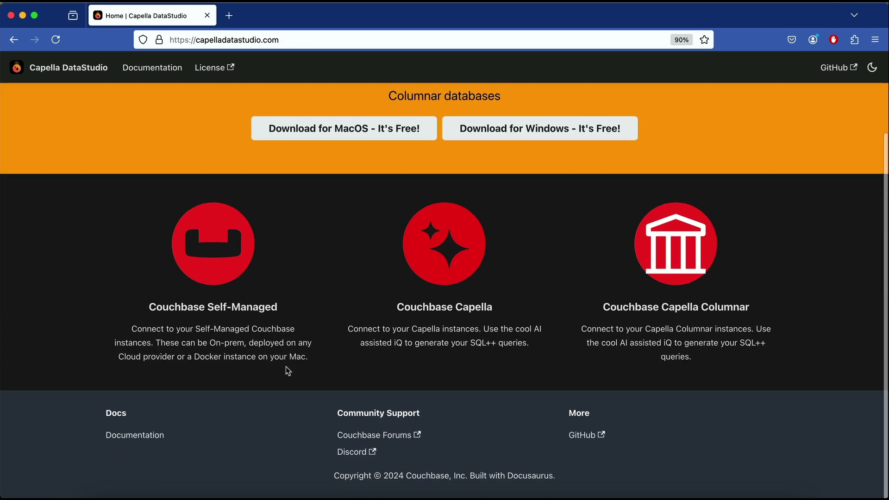